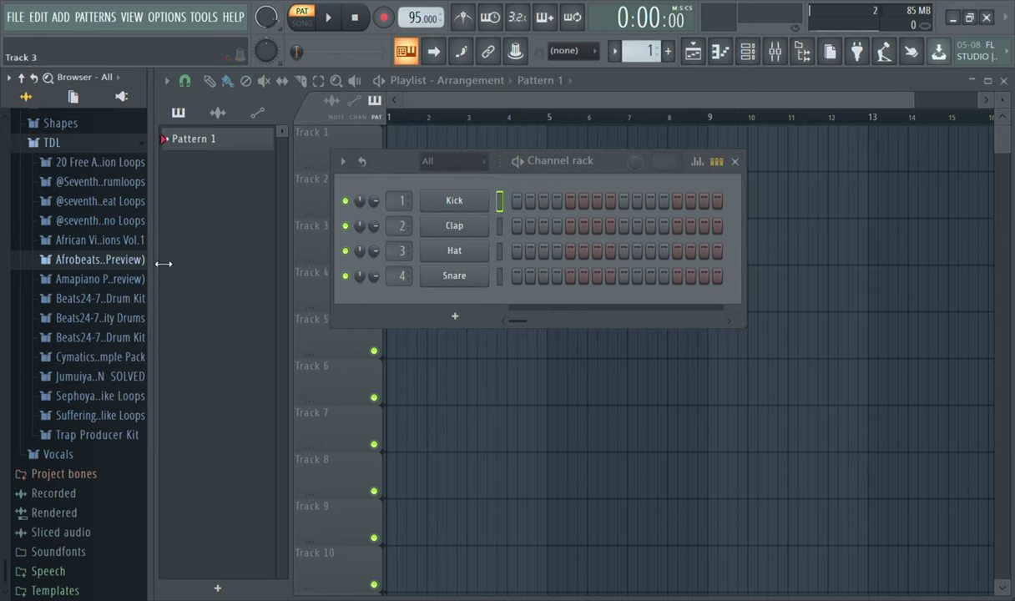
# Expand the Claps folder inside the Drum One Shots of the Afrobeats preview pack in the browser.
pyautogui.moveTo(114, 198); pyautogui.dragTo(109, 301)
pyautogui.click(108, 262)
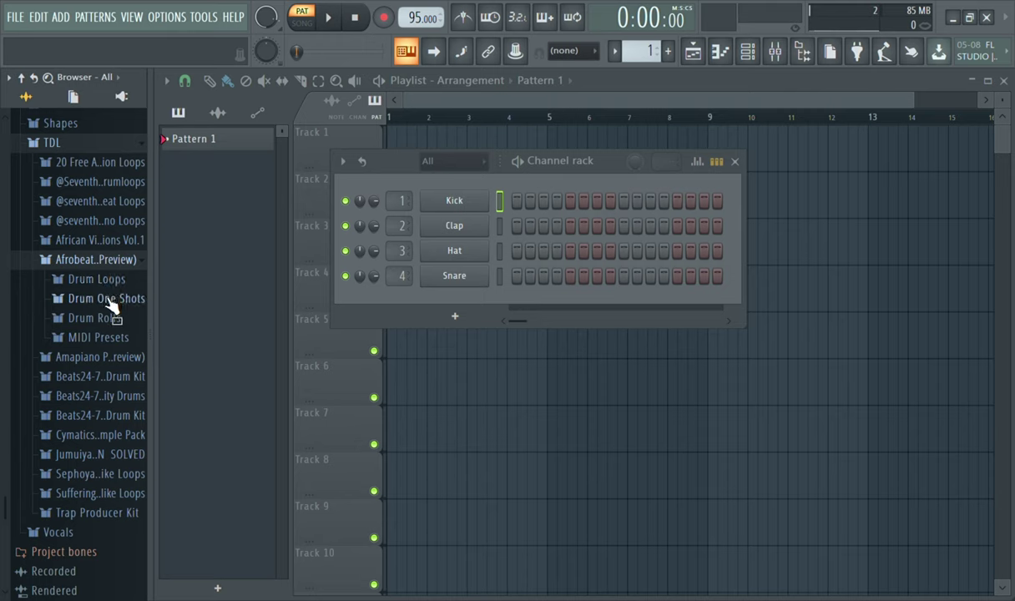
pyautogui.click(107, 302)
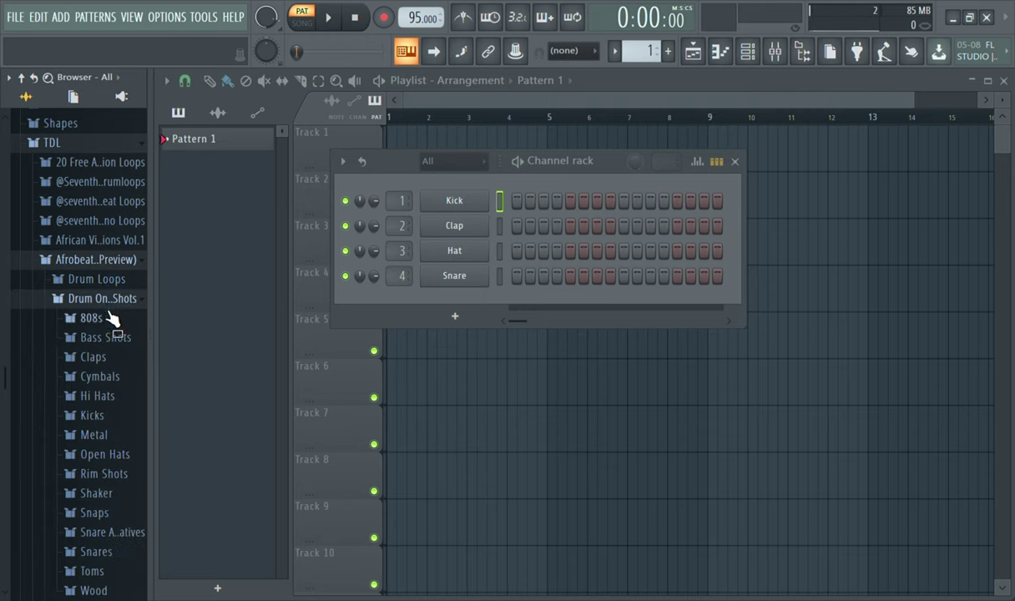
pyautogui.click(112, 364)
# Audition the three clap samples and load CLAP_AMG onto the Kick channel in the channel rack.
pyautogui.click(111, 375)
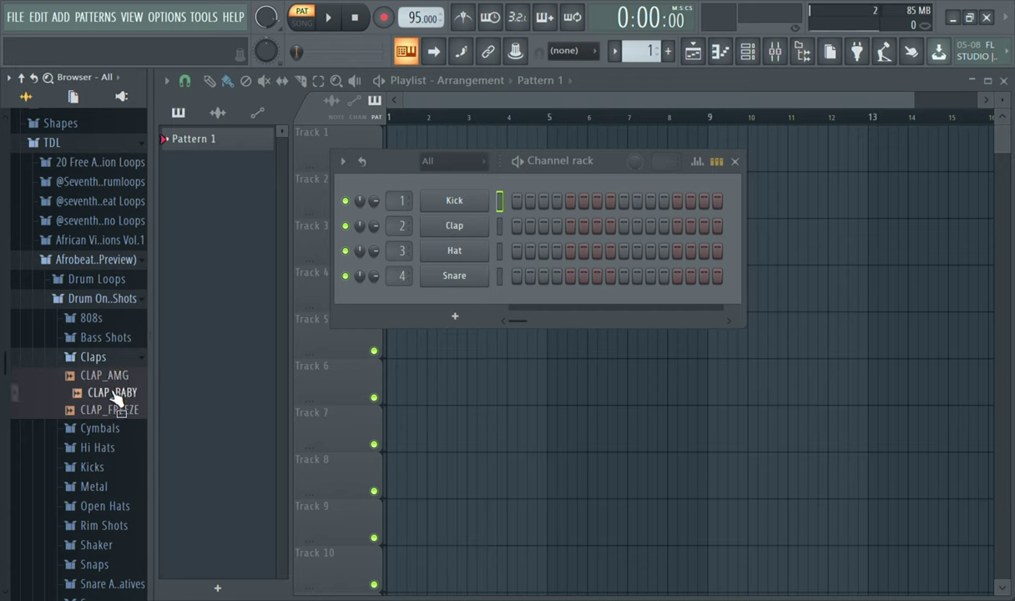
pyautogui.click(113, 393)
pyautogui.click(117, 408)
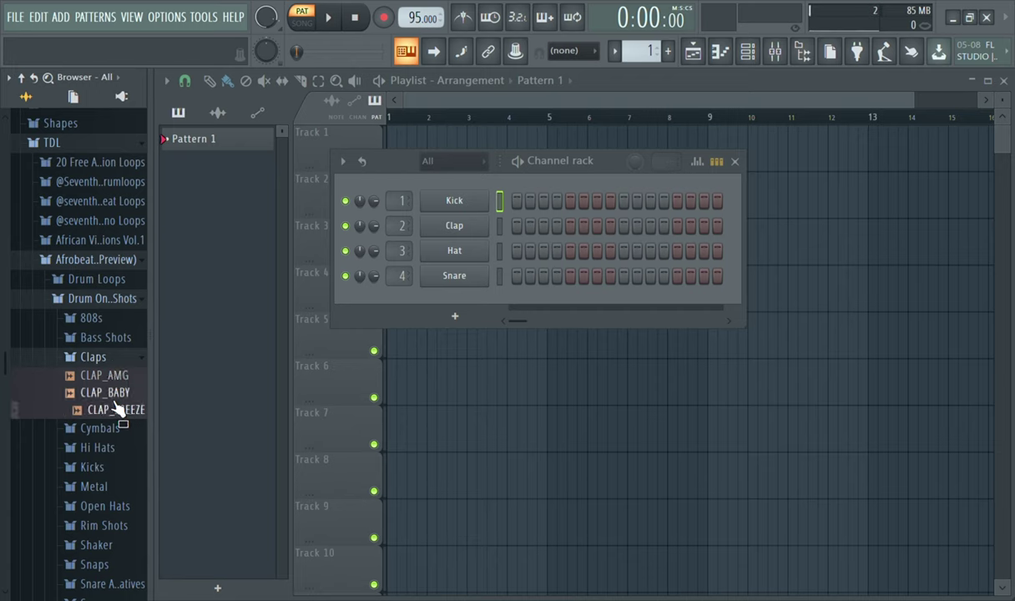
pyautogui.click(113, 392)
pyautogui.click(110, 375)
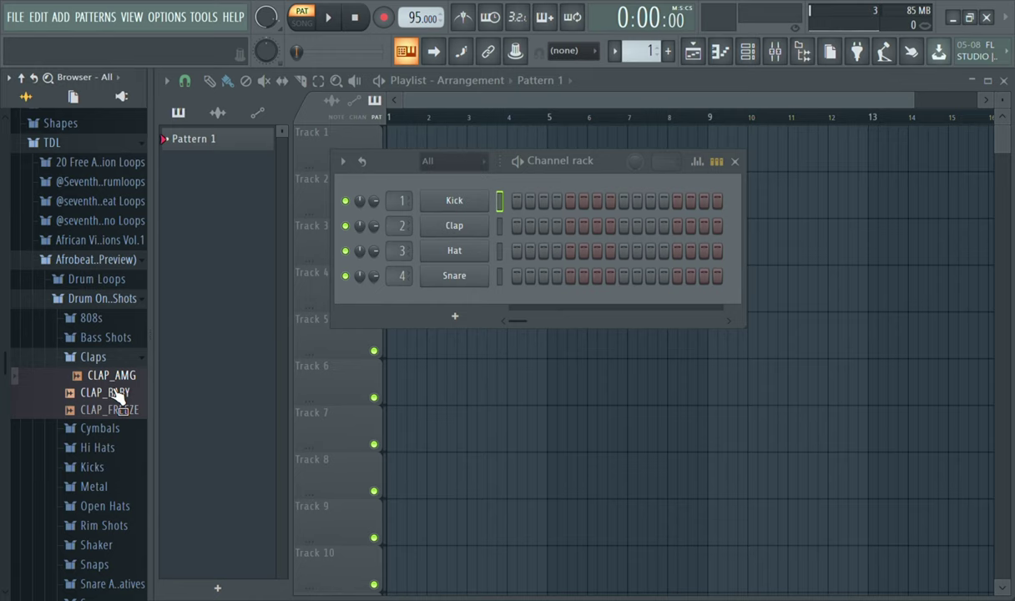
pyautogui.click(116, 393)
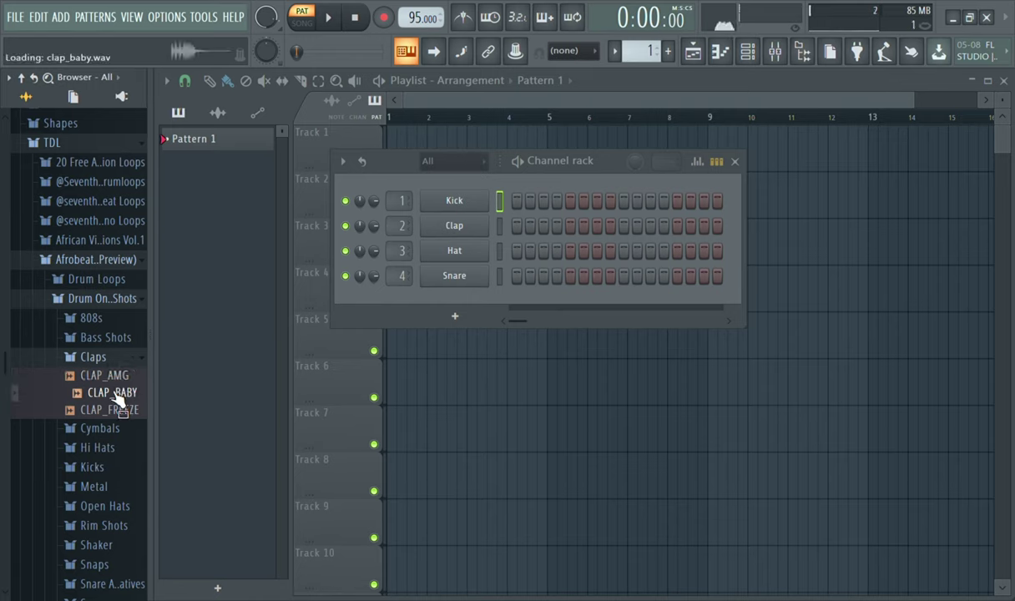
pyautogui.click(110, 376)
pyautogui.moveTo(112, 378); pyautogui.dragTo(454, 203)
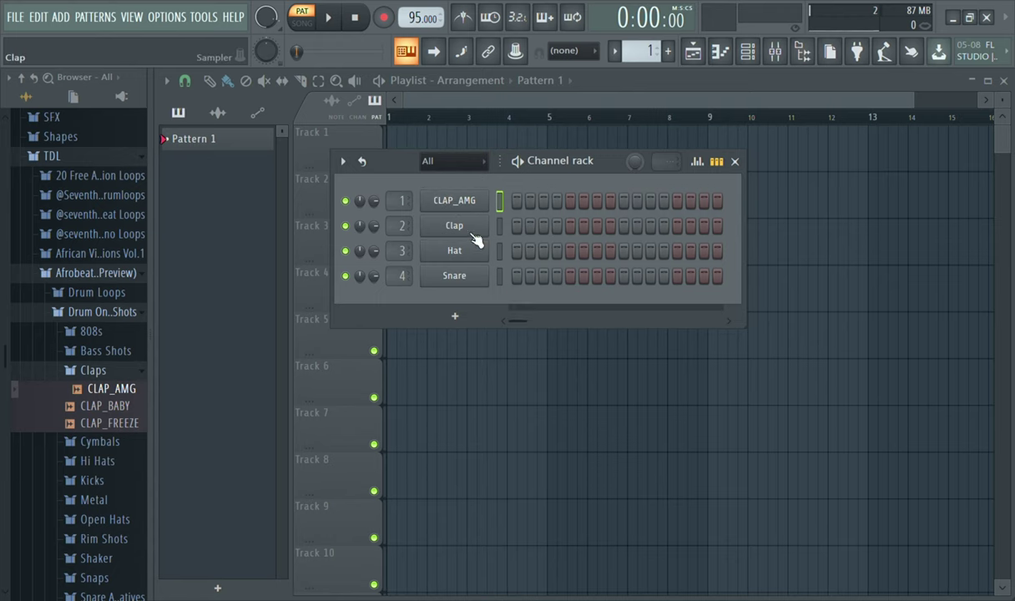
# Add a slight fade-in to the CLAP_AMG sample in its channel settings and close them.
pyautogui.click(451, 204)
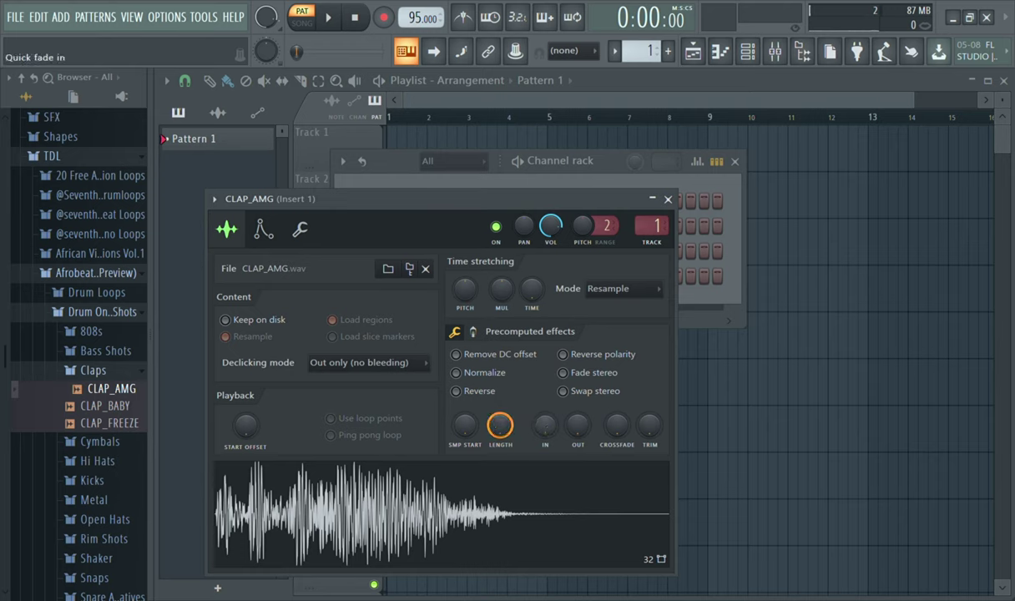
pyautogui.moveTo(545, 426); pyautogui.dragTo(545, 411)
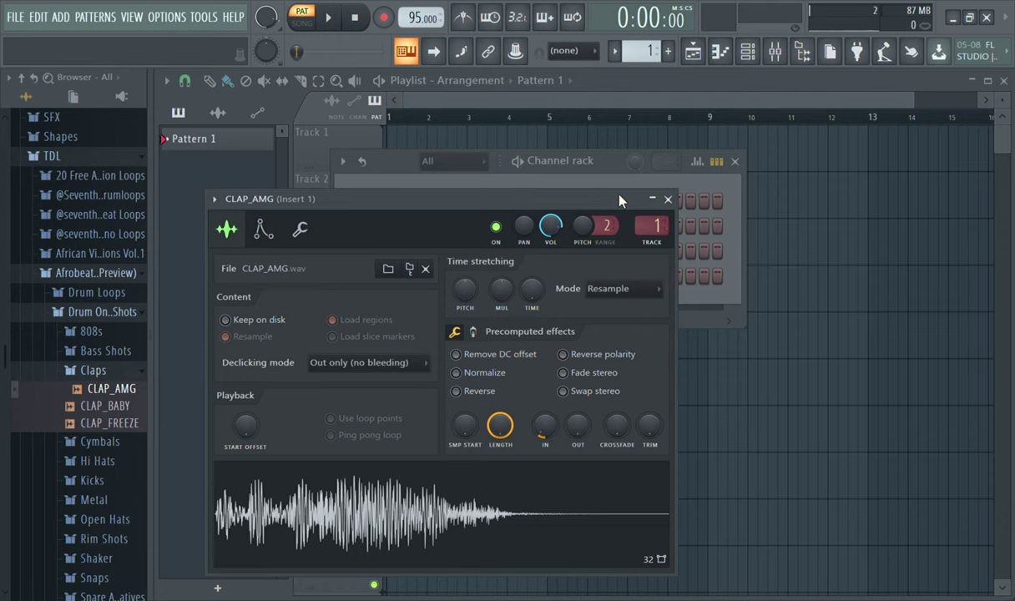
pyautogui.click(668, 199)
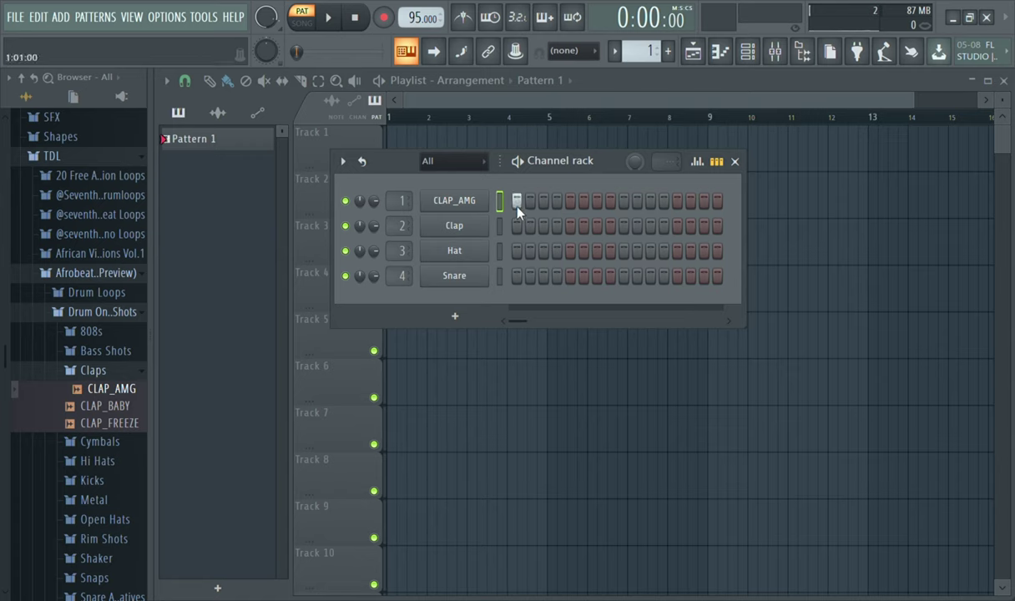
# Program CLAP_AMG hits on steps 1, 4, 7, 11 and 13 while playing back the pattern.
pyautogui.press('space')
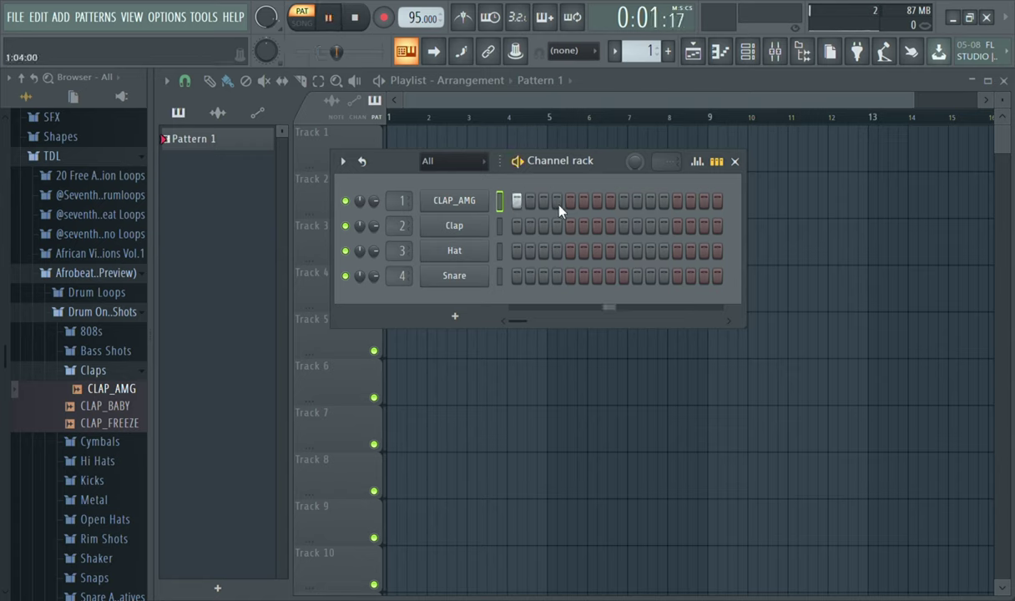
pyautogui.click(557, 202)
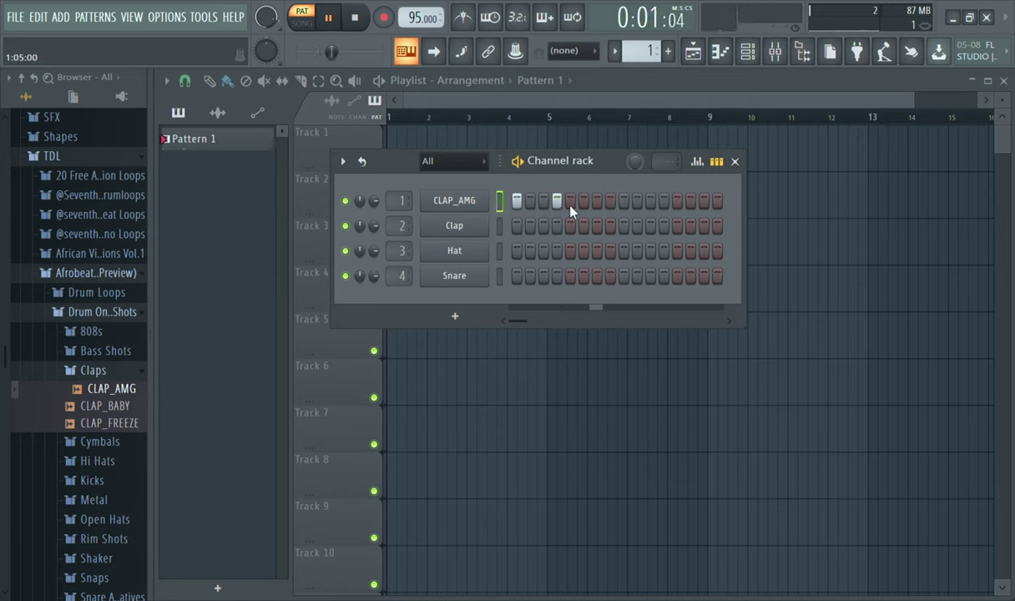
pyautogui.click(597, 202)
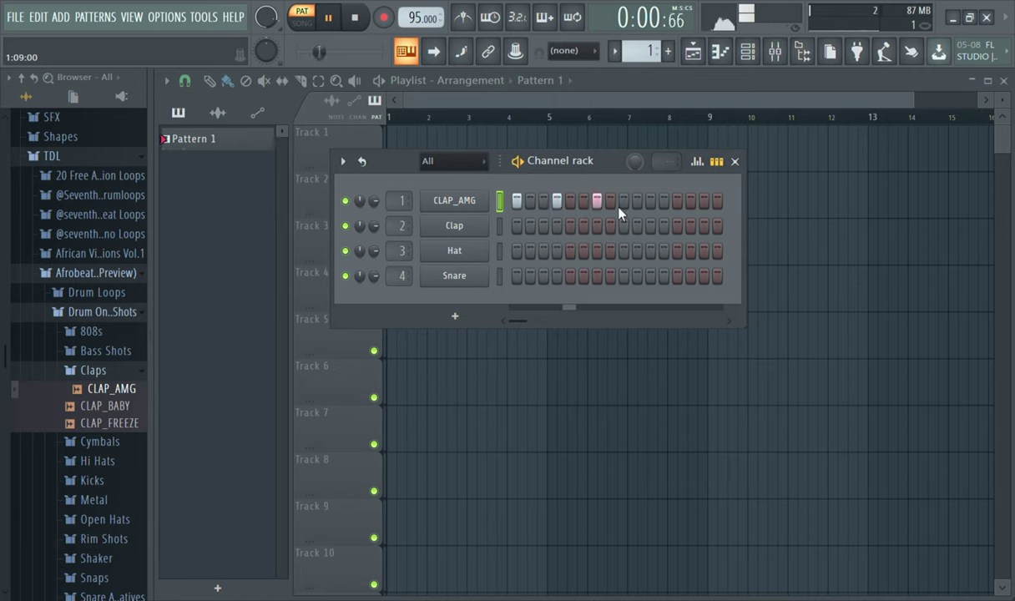
pyautogui.click(636, 202)
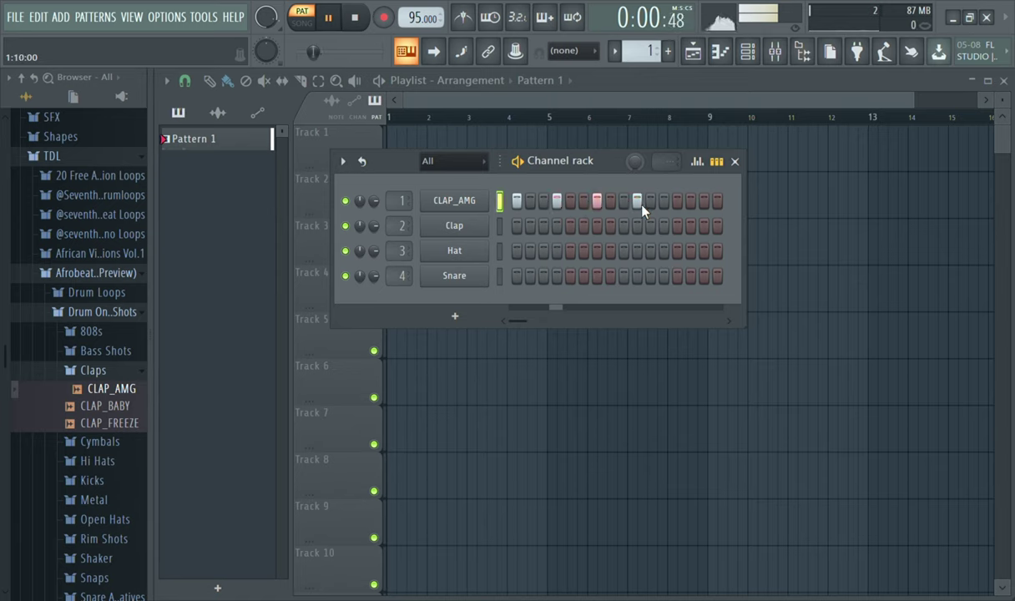
pyautogui.click(637, 202)
pyautogui.click(650, 202)
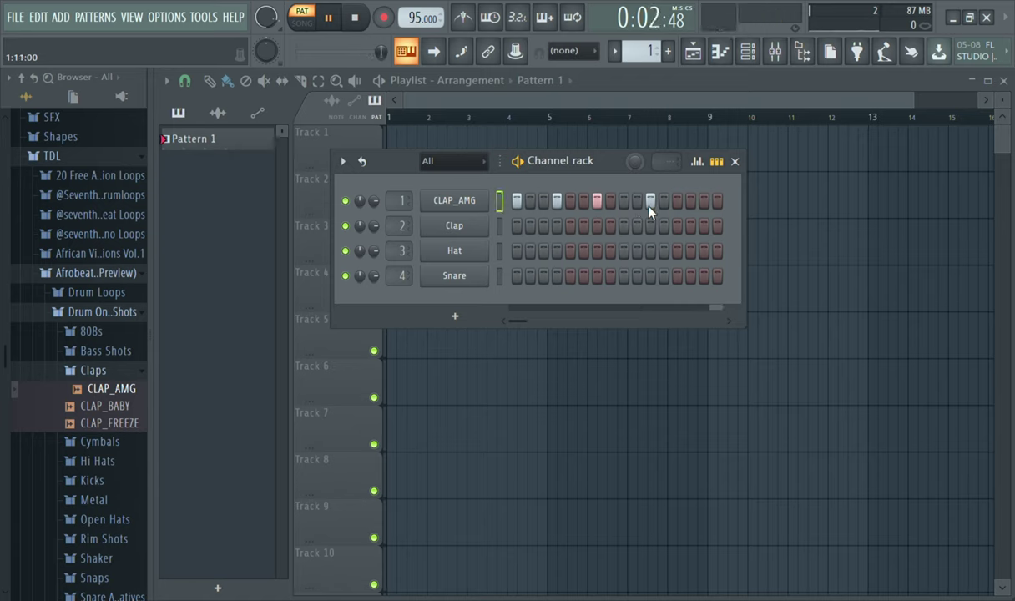
pyautogui.press('space')
pyautogui.press('space')
pyautogui.click(676, 207)
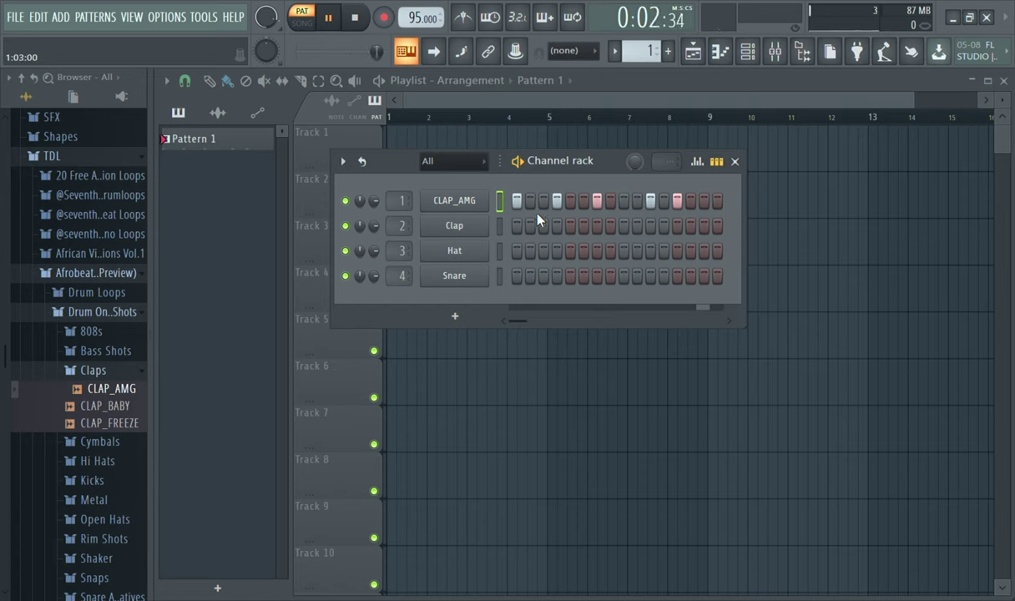
pyautogui.press('space')
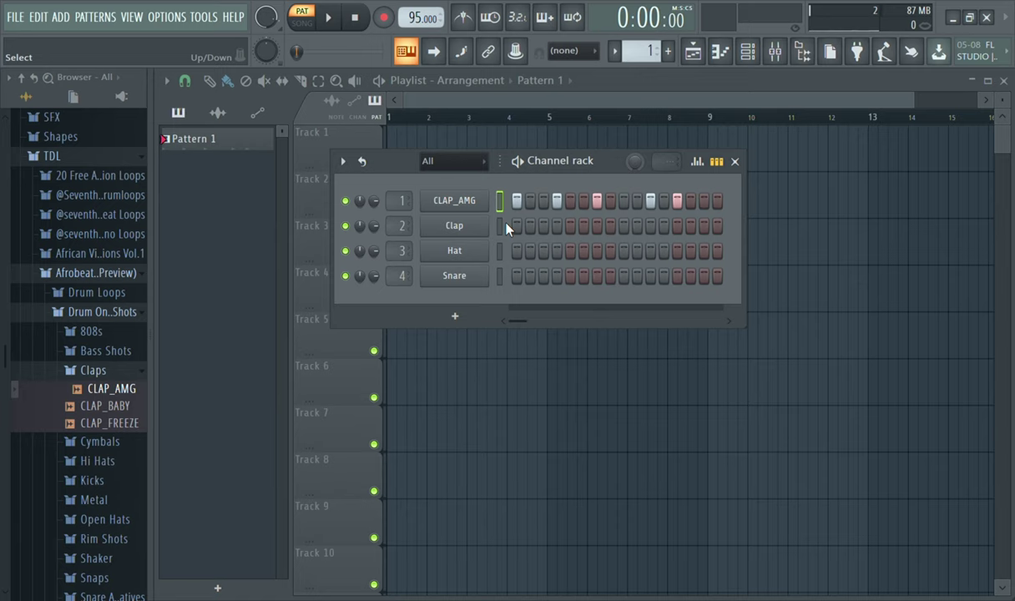
# Audition the one-shot samples in the Cymbals and Hi Hats folders.
pyautogui.click(131, 372)
pyautogui.click(126, 389)
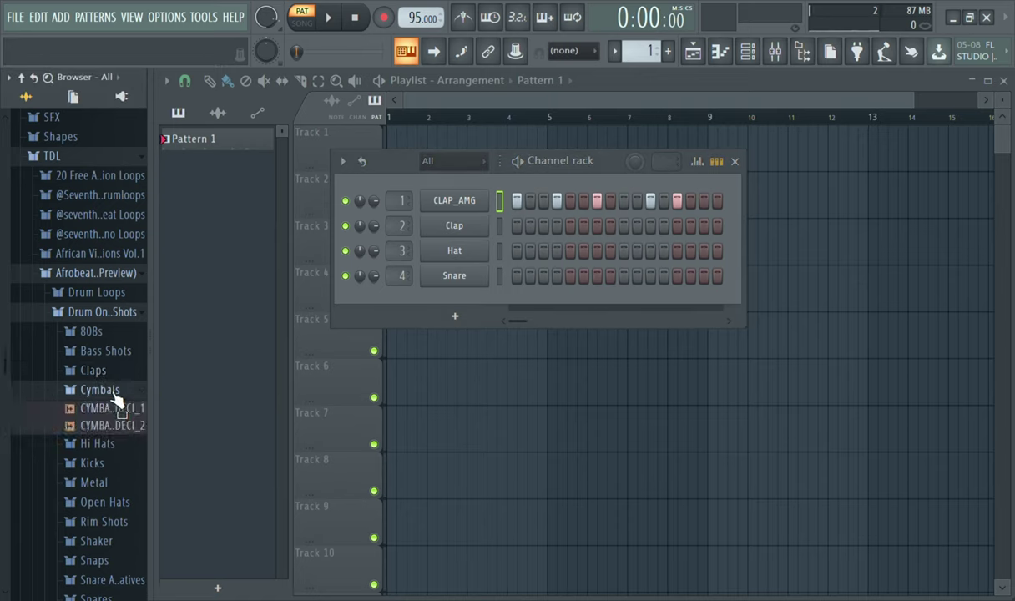
pyautogui.click(113, 411)
pyautogui.click(114, 427)
pyautogui.click(117, 412)
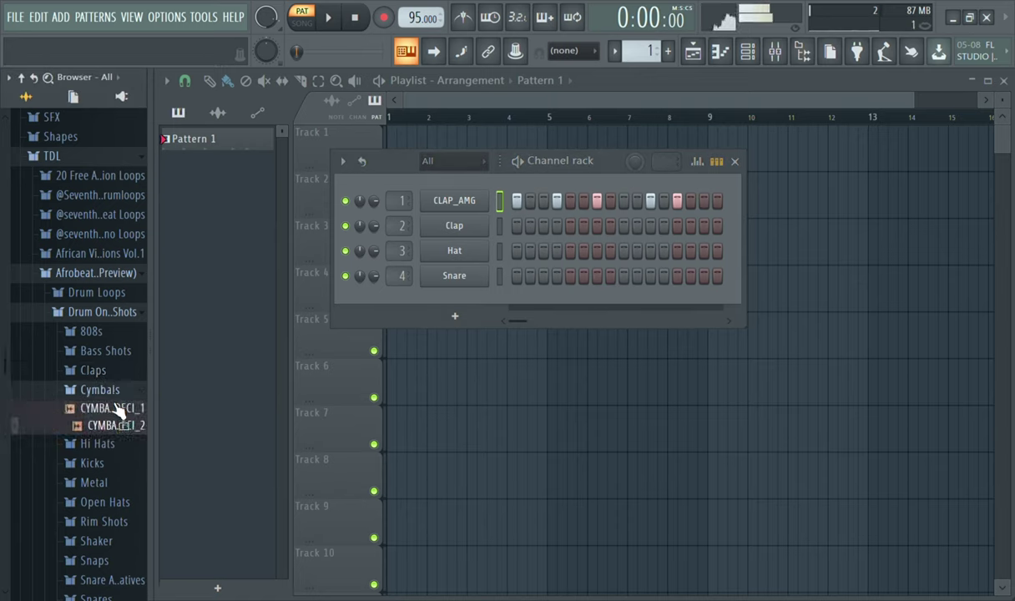
pyautogui.click(115, 426)
pyautogui.click(113, 390)
pyautogui.click(111, 409)
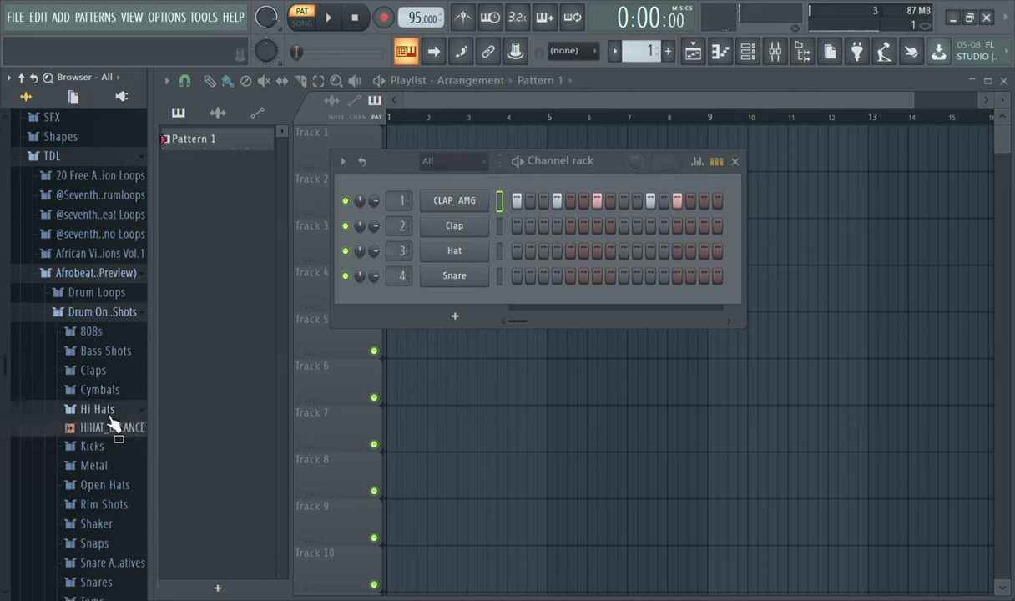
pyautogui.click(114, 428)
pyautogui.click(108, 410)
# Look through the Kicks, Metal and Open Hats folders and audition OPENHAT_BODY.
pyautogui.click(99, 427)
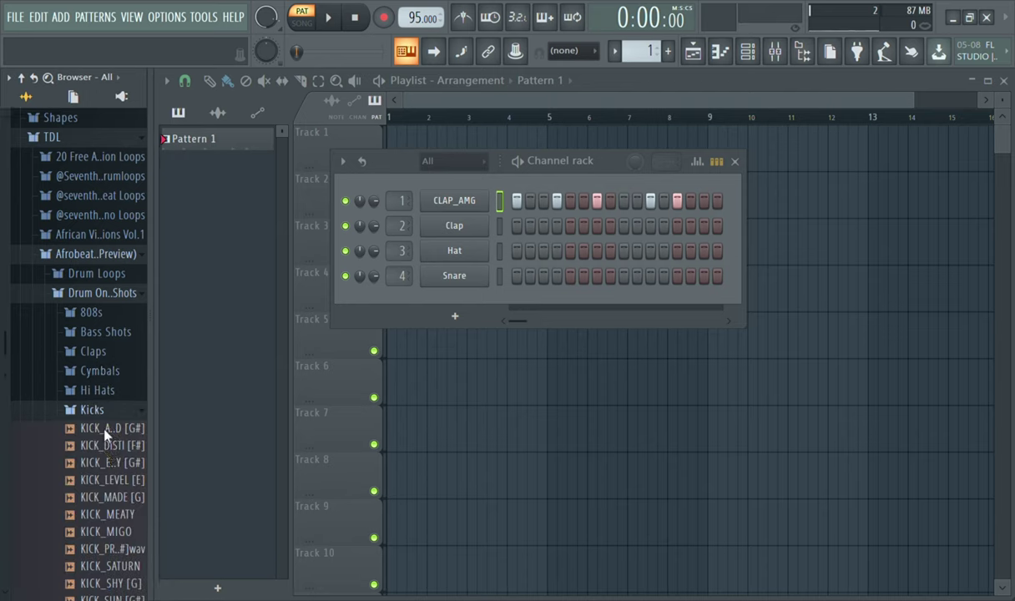
pyautogui.click(115, 385)
pyautogui.click(116, 404)
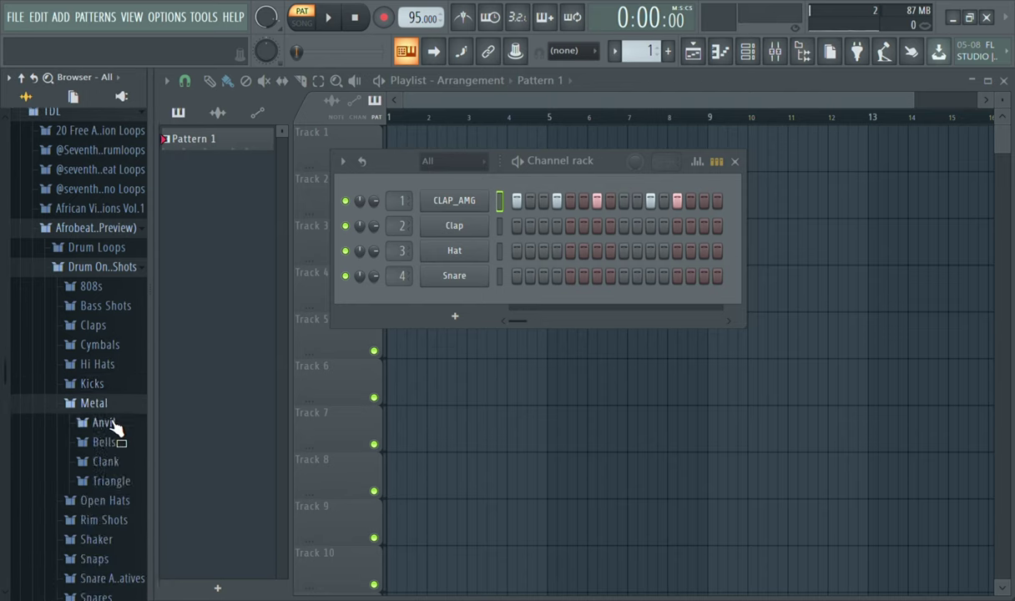
pyautogui.click(108, 423)
pyautogui.moveTo(115, 454); pyautogui.dragTo(121, 426)
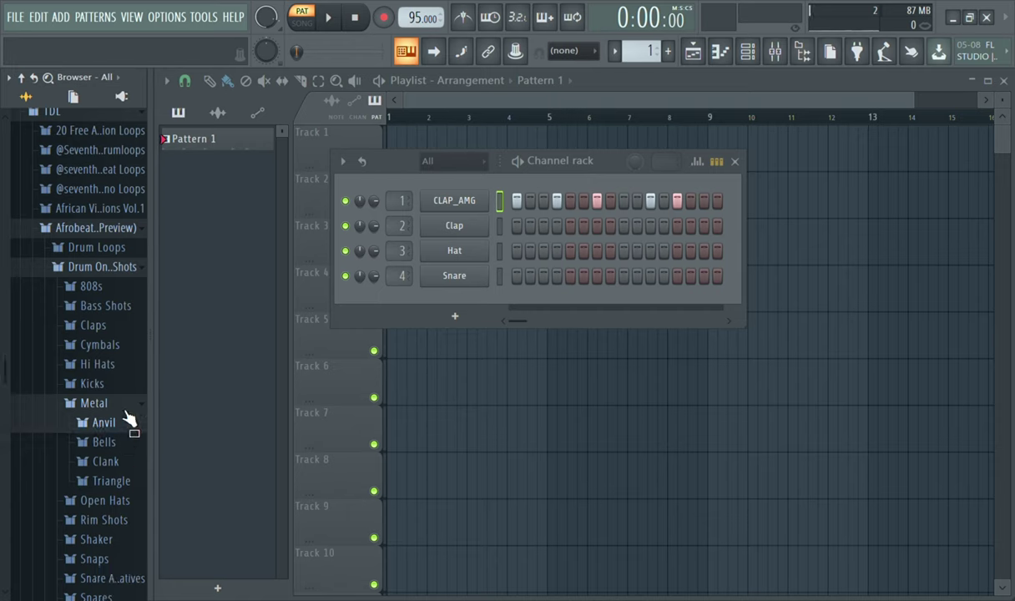
pyautogui.click(129, 407)
pyautogui.click(129, 426)
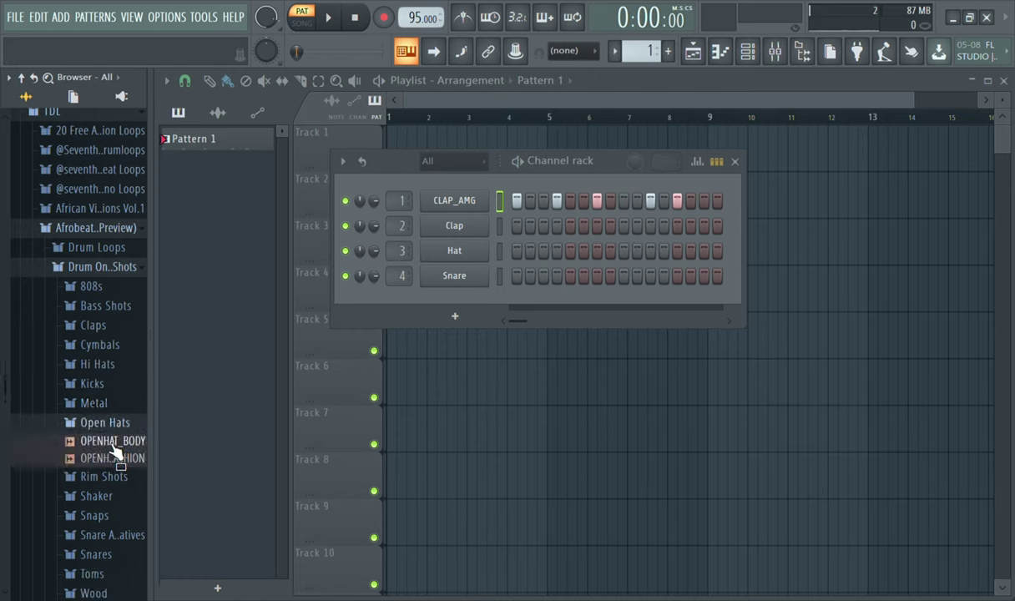
pyautogui.click(115, 445)
pyautogui.click(115, 423)
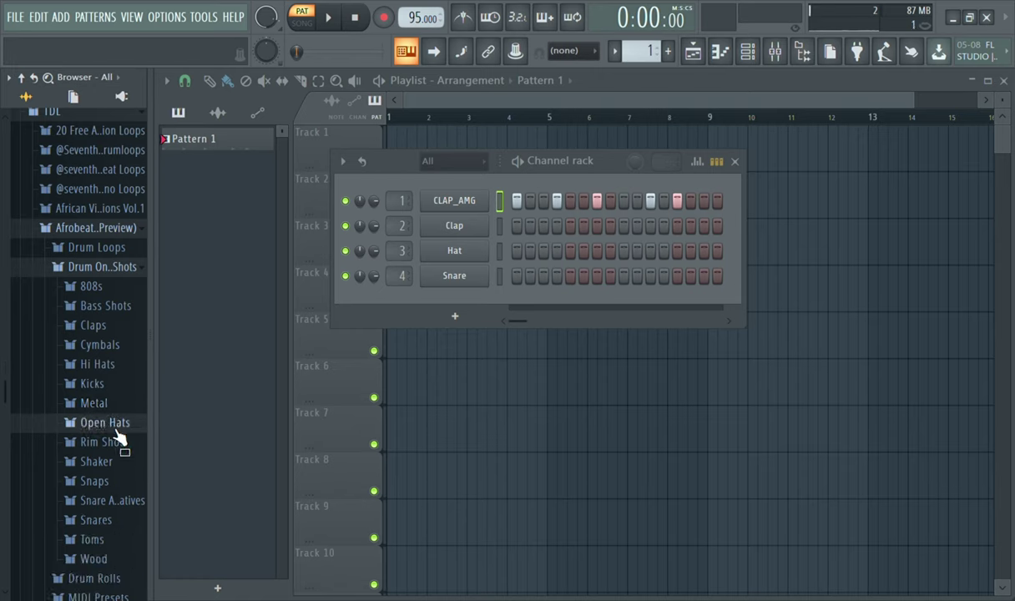
# Audition the rim shot samples, start pattern playback, and load RIMSHOT_CAR onto the Clap channel.
pyautogui.click(114, 447)
pyautogui.click(116, 461)
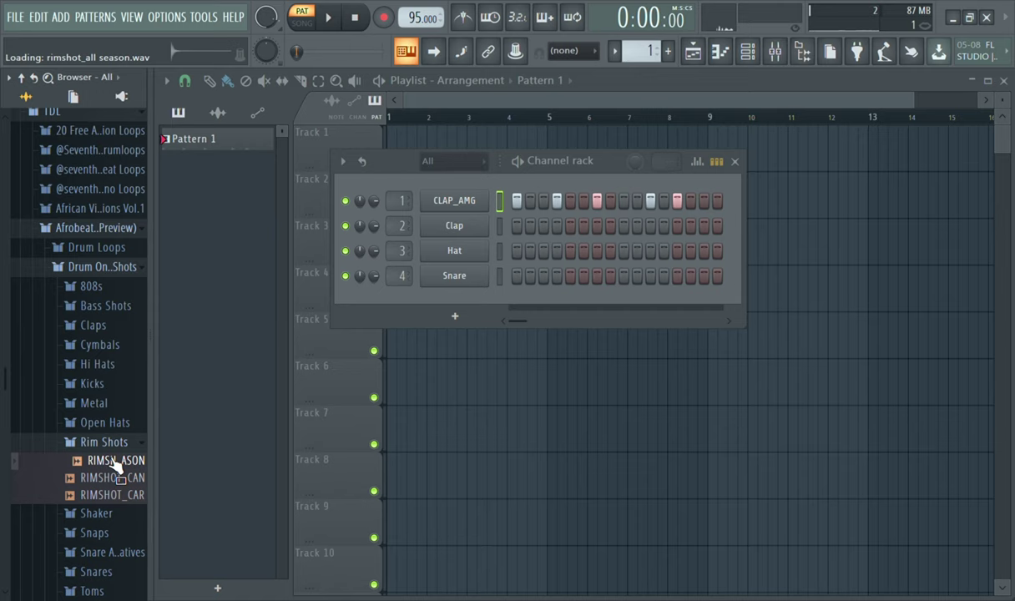
pyautogui.click(113, 478)
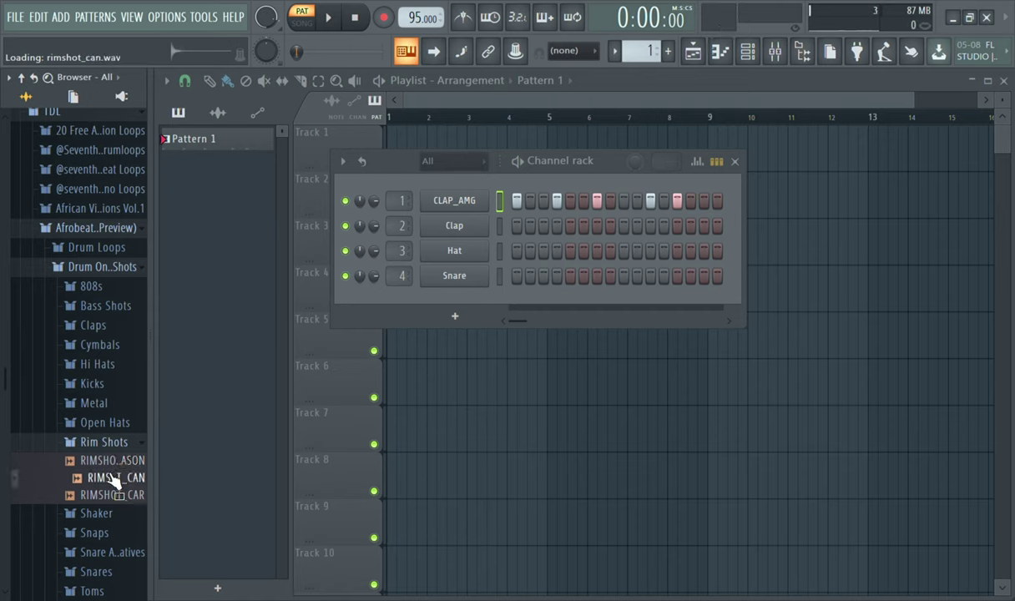
pyautogui.click(113, 496)
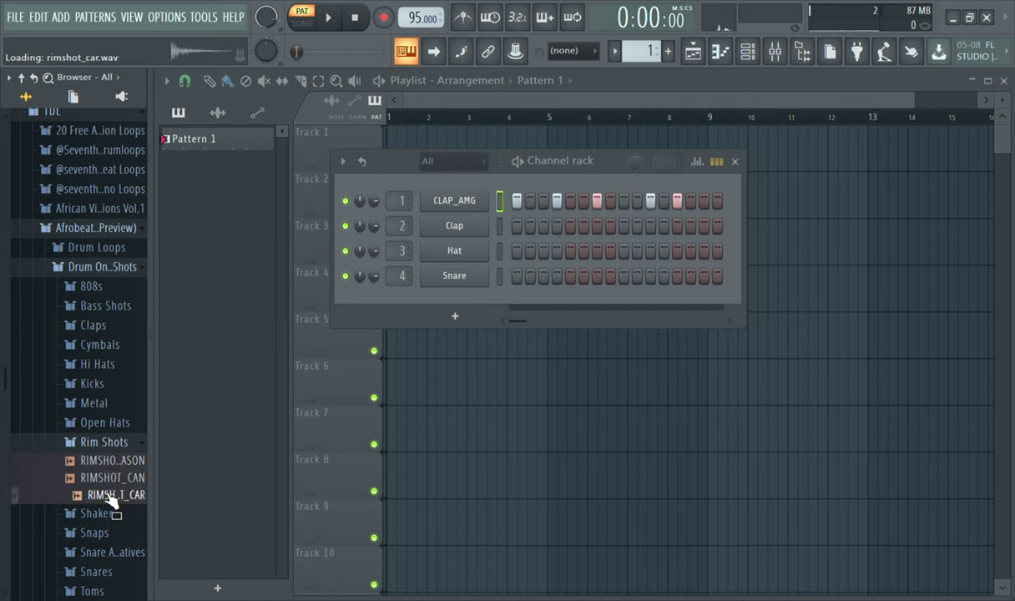
pyautogui.click(113, 462)
pyautogui.click(113, 477)
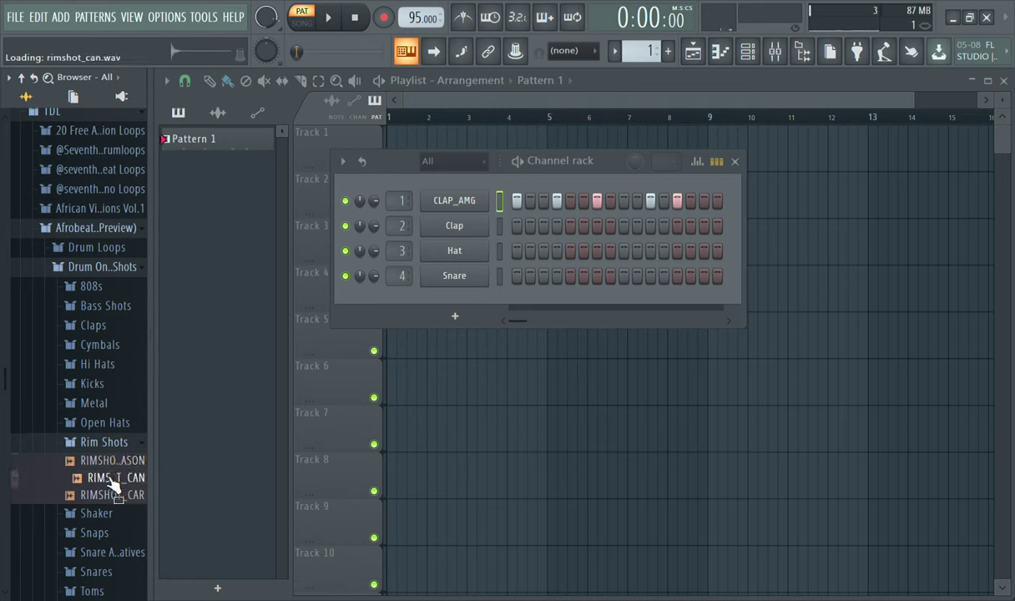
pyautogui.click(113, 495)
pyautogui.press('space')
pyautogui.click(111, 495)
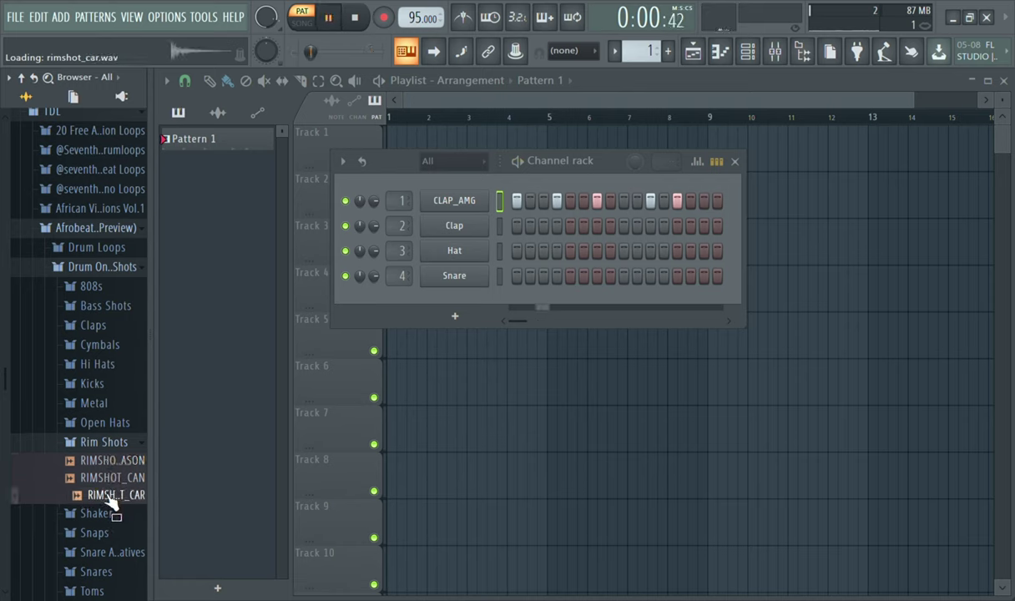
pyautogui.moveTo(111, 501); pyautogui.dragTo(474, 236)
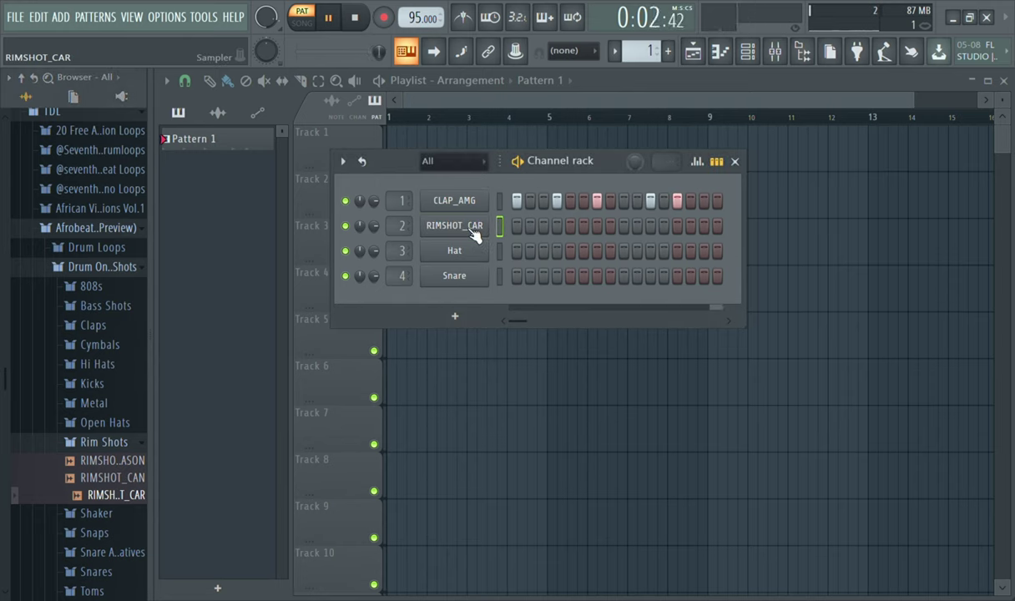
# Audition both channels, and in RIMSHOT_CAR's volume envelope remove the attack, sustain and release and shorten the decay.
pyautogui.click(457, 200)
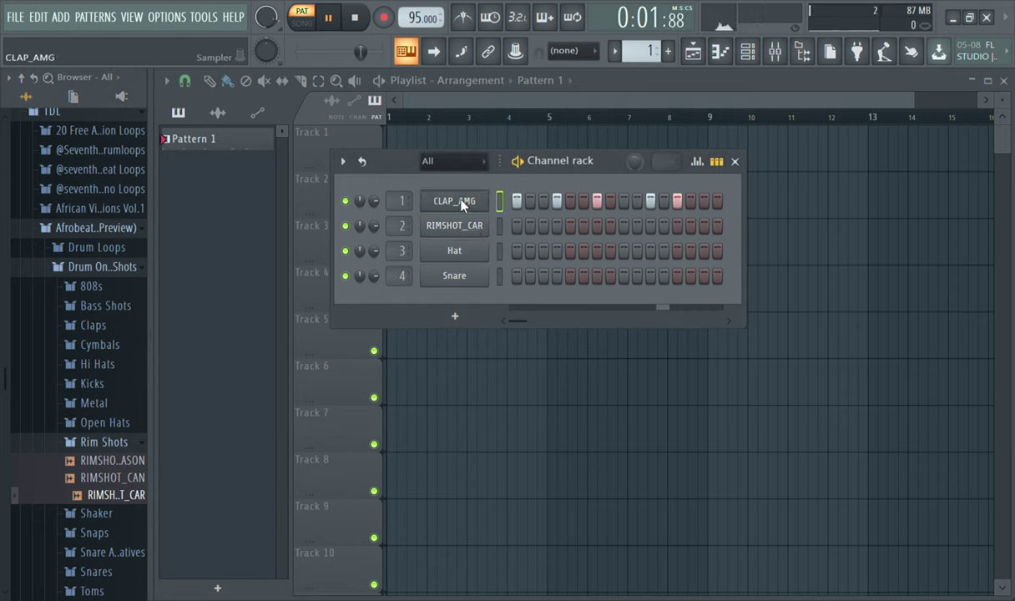
pyautogui.click(454, 225)
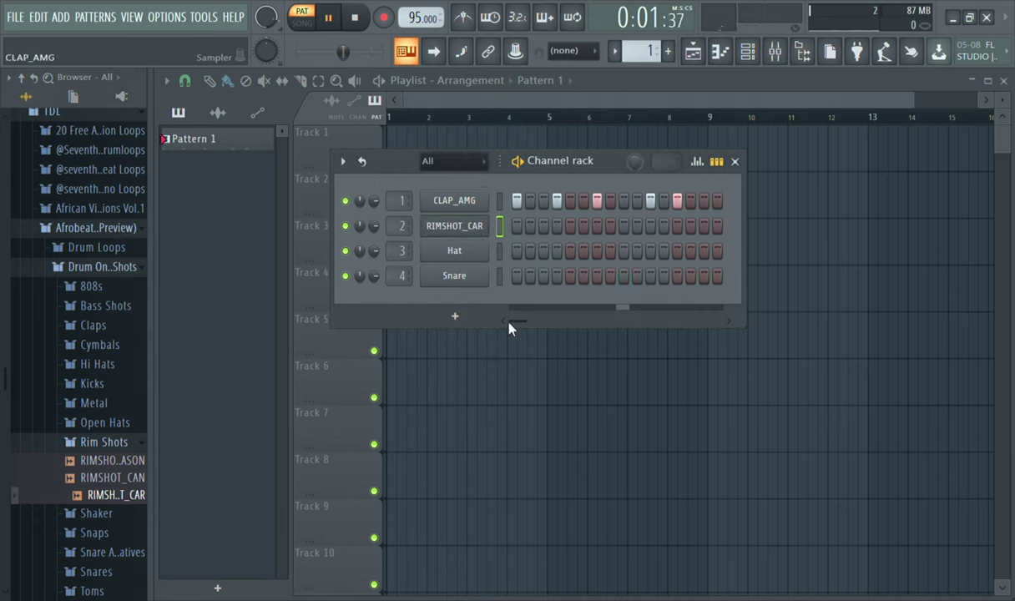
pyautogui.click(459, 233)
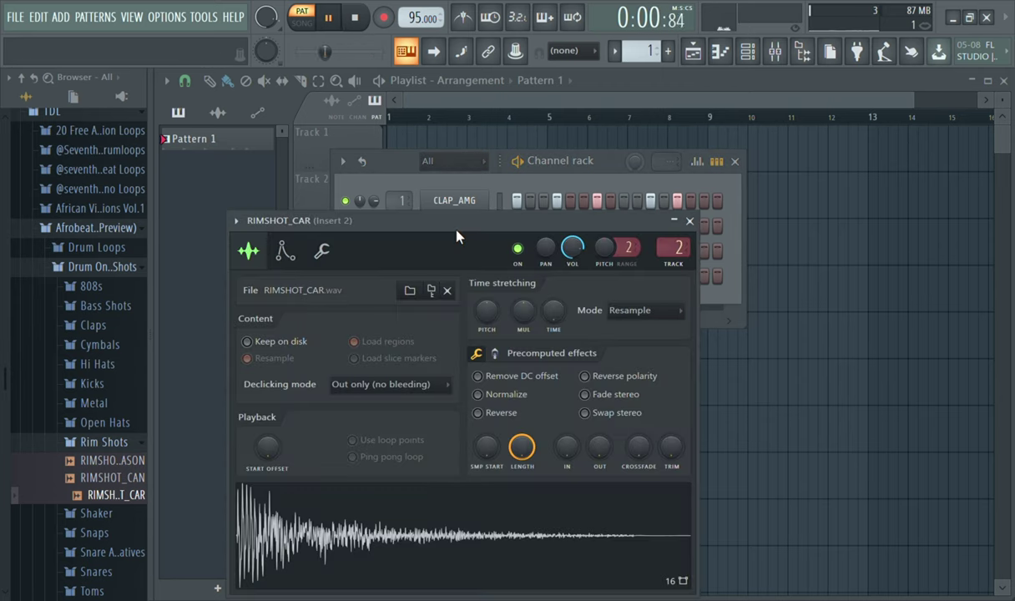
pyautogui.click(290, 258)
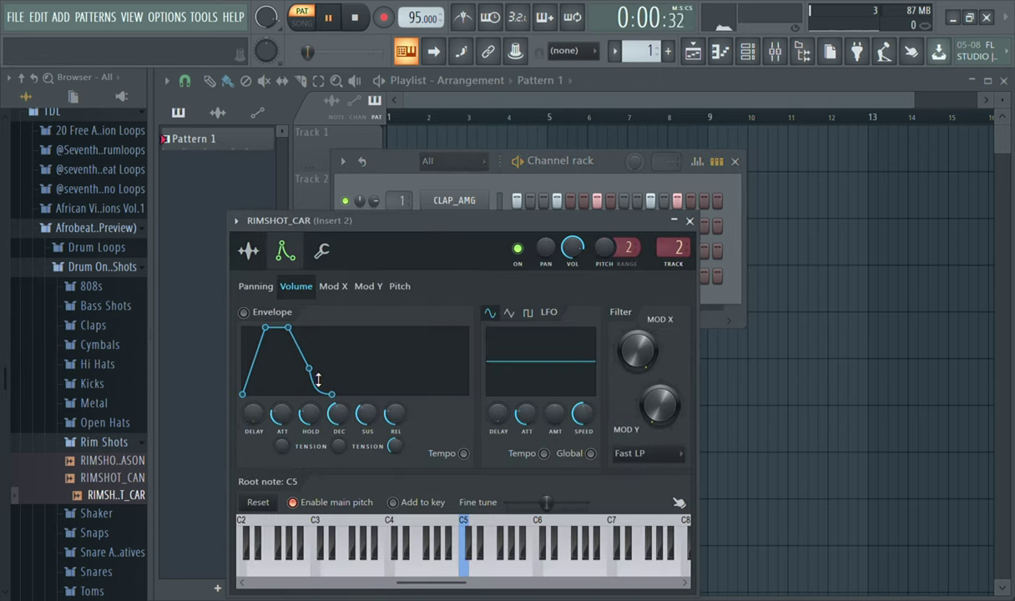
pyautogui.moveTo(281, 412); pyautogui.dragTo(281, 416)
pyautogui.scroll(-5, 370, 415)
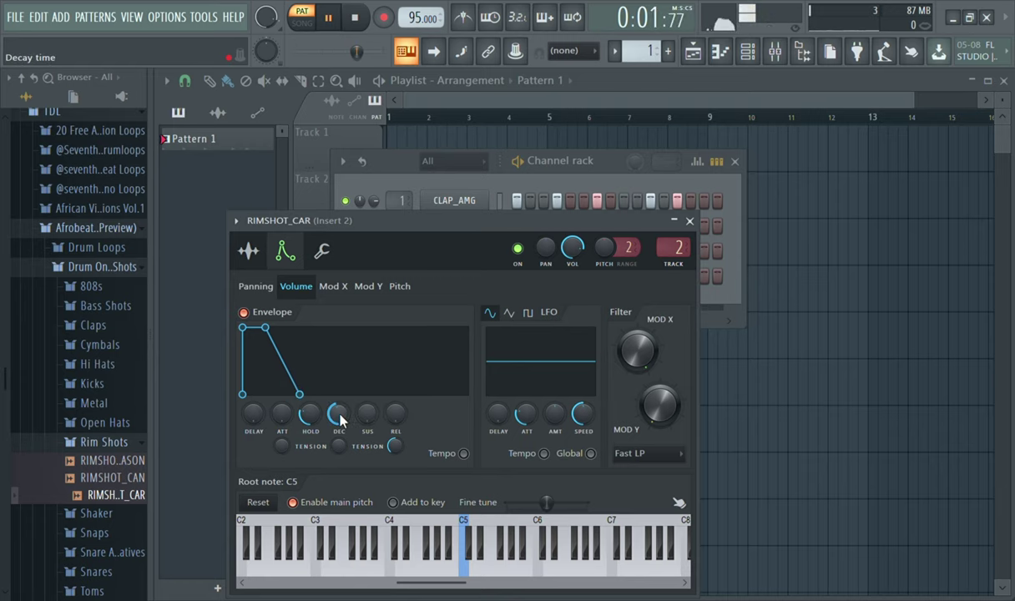
pyautogui.moveTo(338, 413); pyautogui.dragTo(339, 443)
pyautogui.click(248, 250)
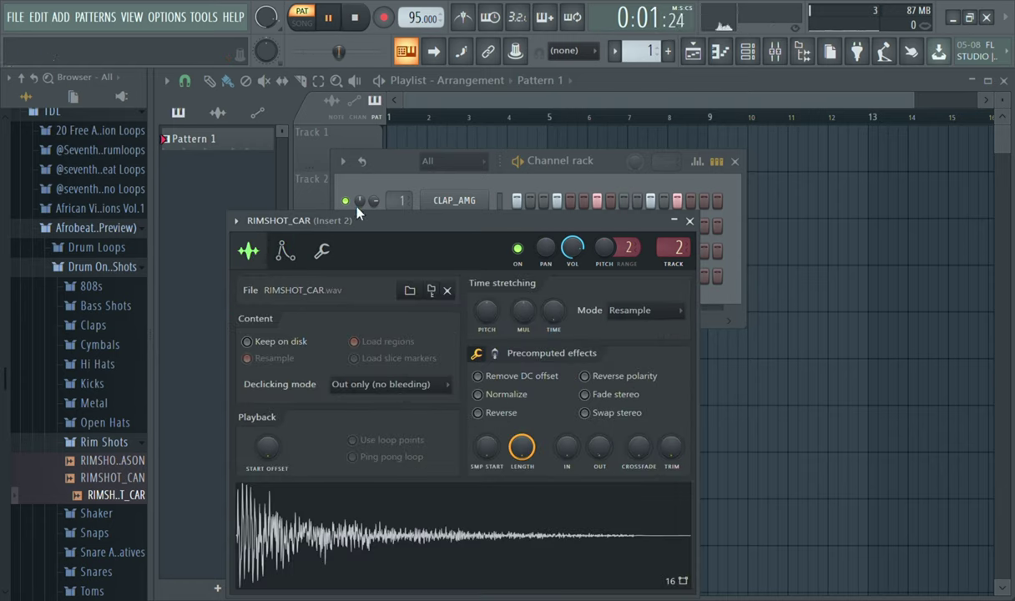
pyautogui.click(690, 222)
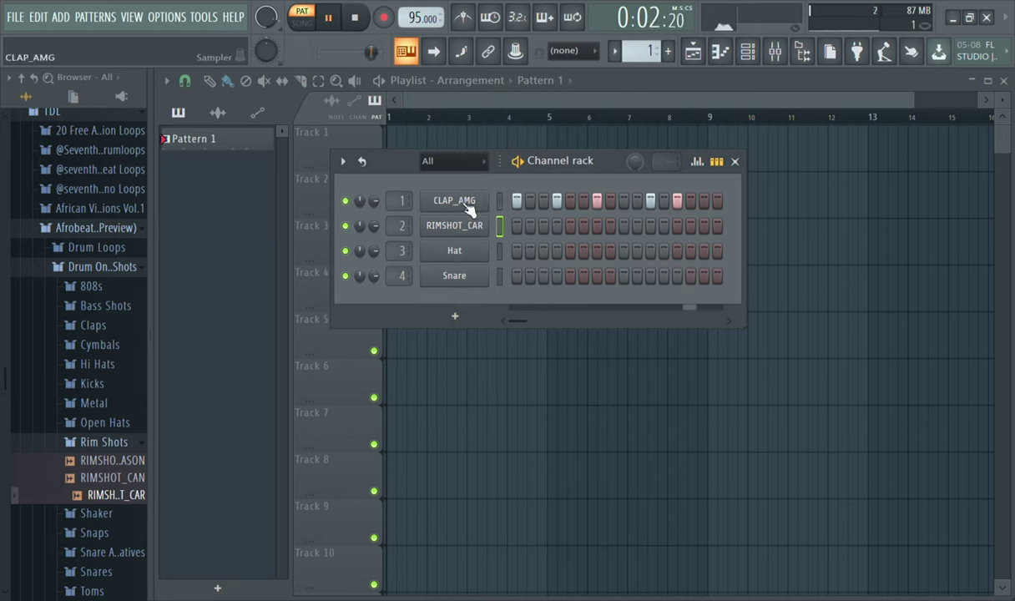
# Program RIMSHOT_CAR hits on steps 1, 4, 7, 11 and 13 to match the clap rhythm.
pyautogui.click(517, 226)
pyautogui.click(556, 226)
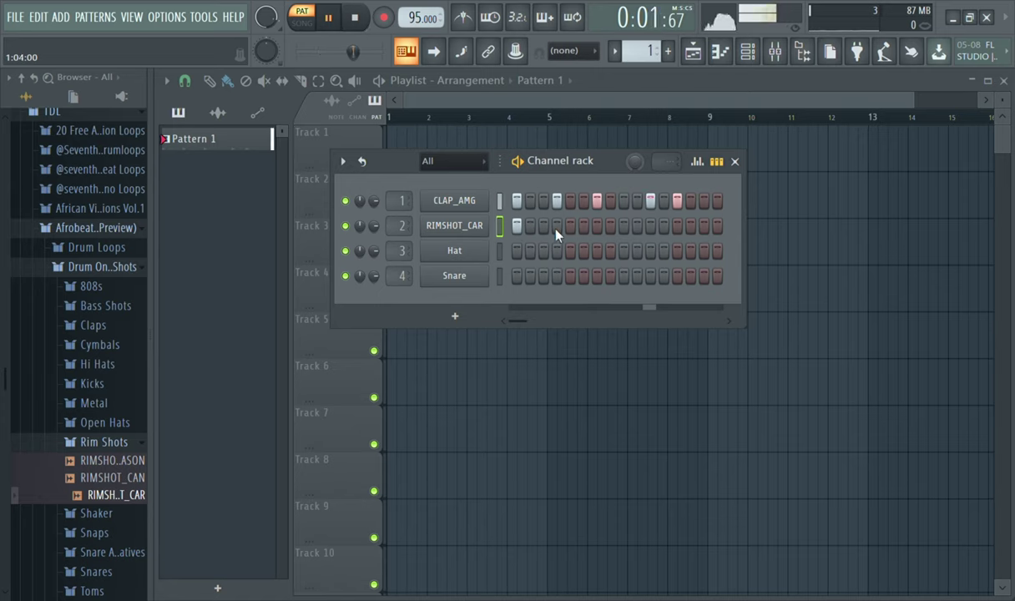
pyautogui.click(598, 226)
pyautogui.click(651, 226)
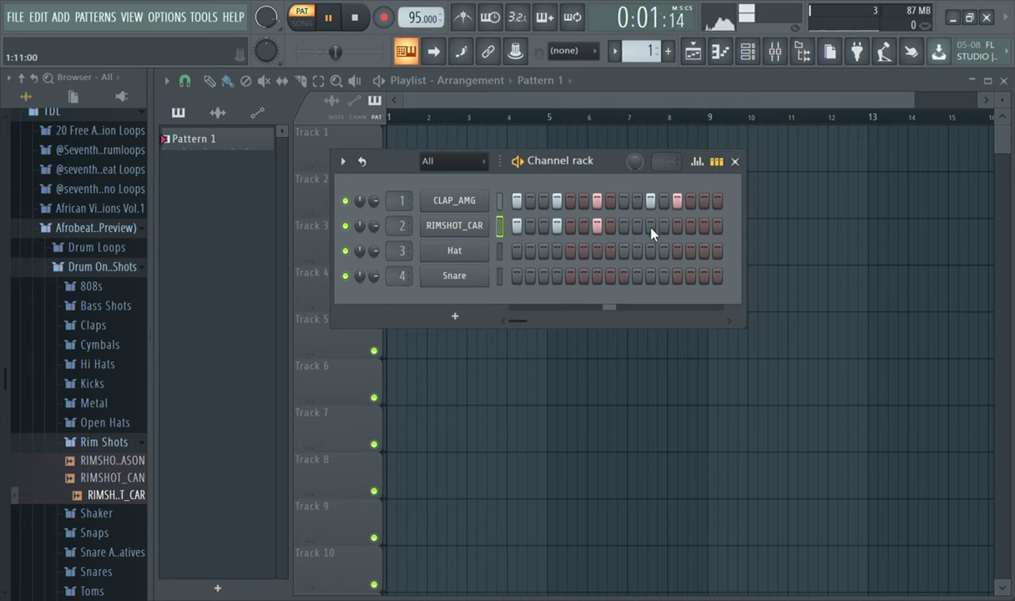
pyautogui.click(678, 226)
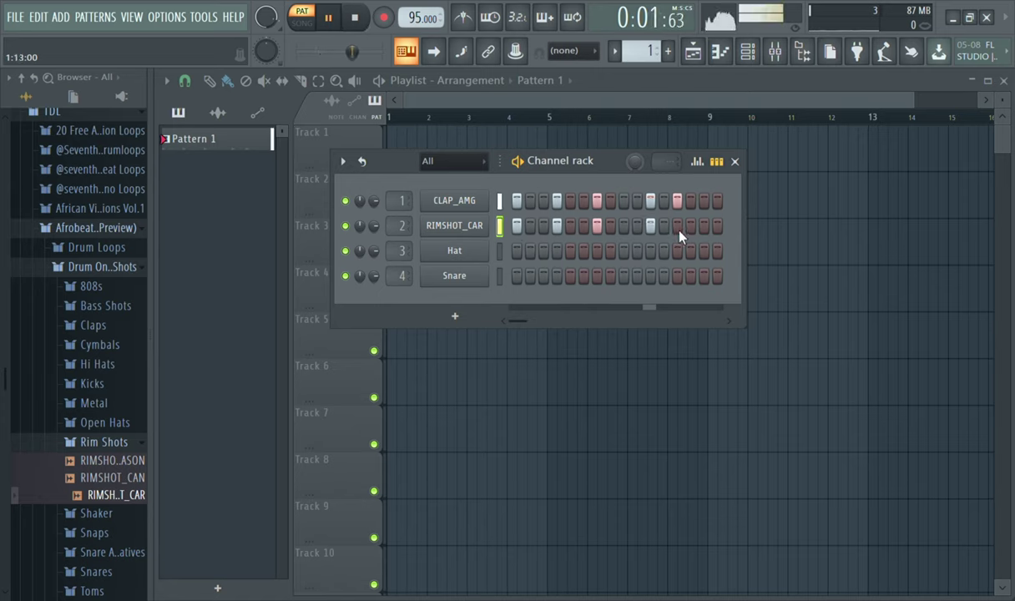
# Set the quick fade-in of the RIMSHOT_CAR sample to 9% in its channel settings.
pyautogui.click(468, 225)
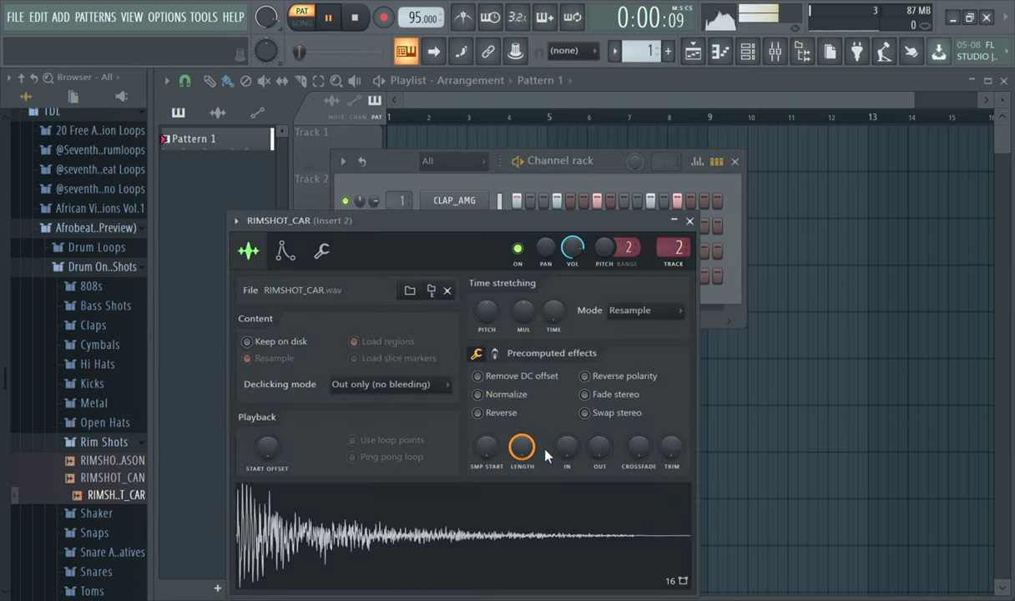
pyautogui.moveTo(567, 447)
pyautogui.mouseDown()
pyautogui.moveTo(567, 434)
pyautogui.moveTo(567, 448)
pyautogui.mouseUp()
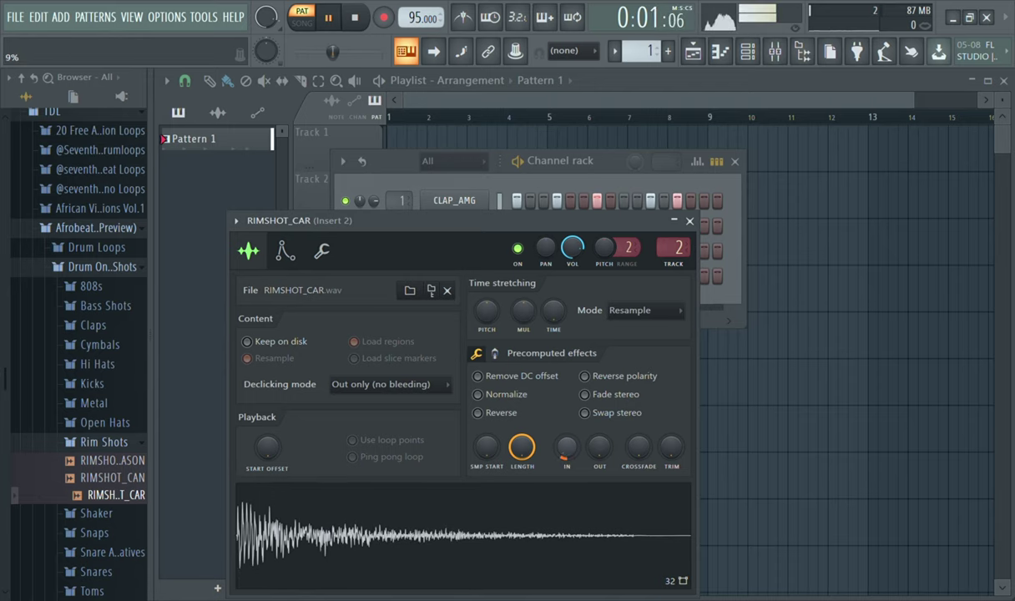
pyautogui.click(690, 221)
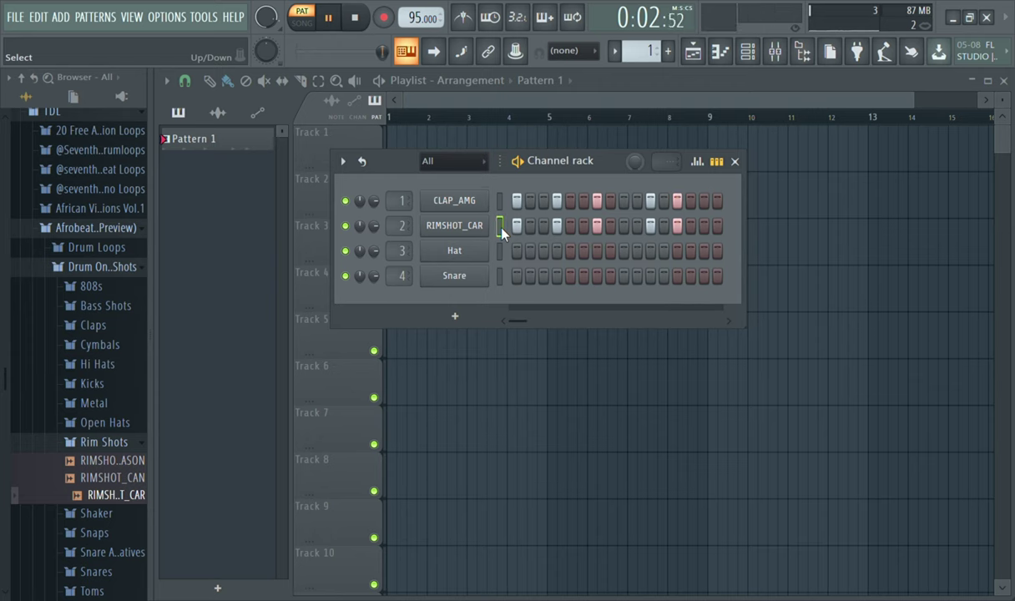
# Set the quick fade-out of the CLAP_AMG sample to 10% in its channel settings.
pyautogui.click(442, 200)
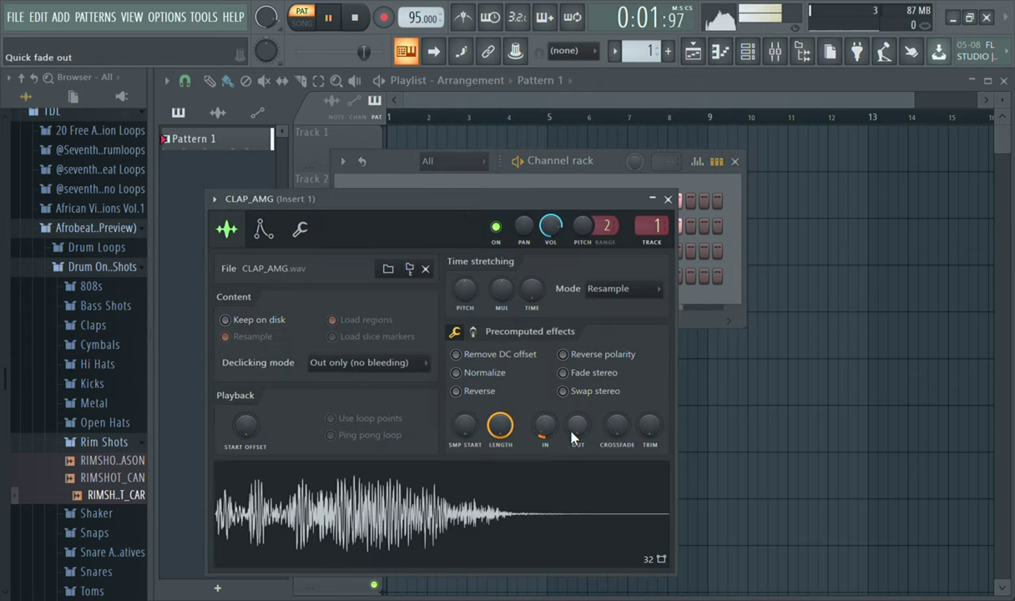
pyautogui.moveTo(573, 437); pyautogui.dragTo(576, 436)
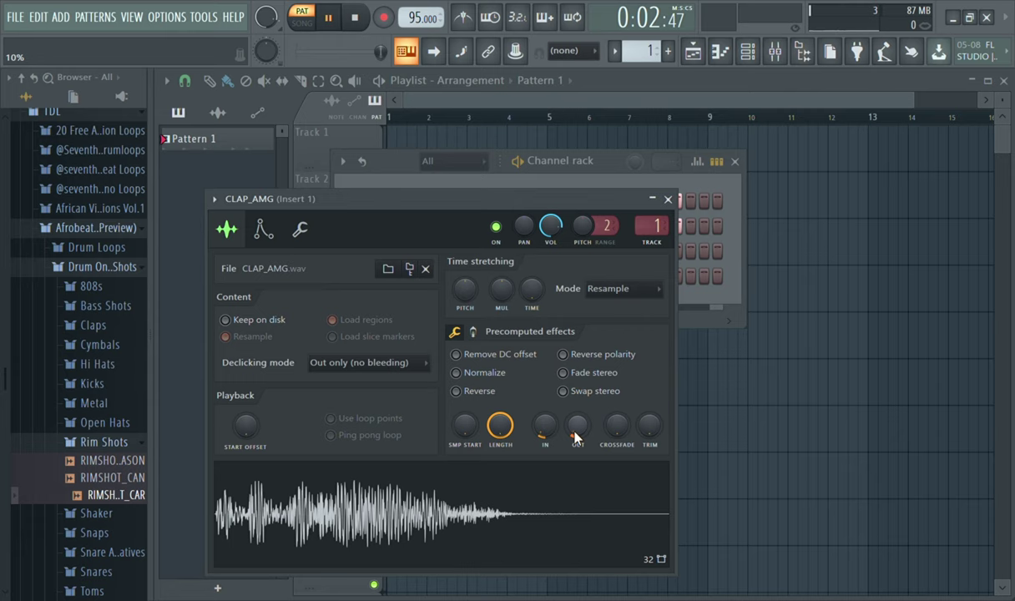
pyautogui.click(668, 199)
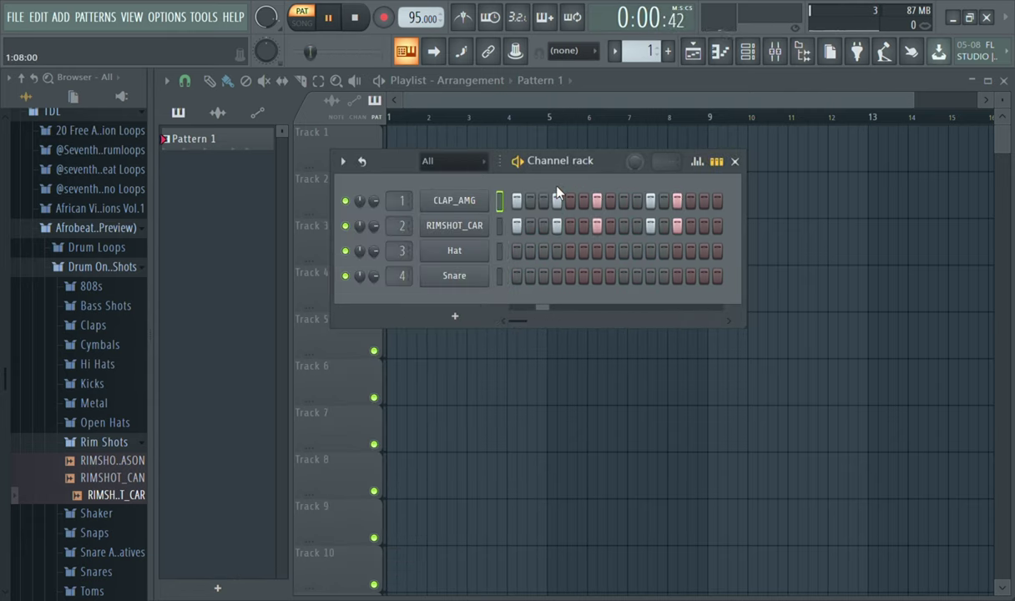
# Mute and unmute the CLAP_AMG and RIMSHOT_CAR channels to compare how each sounds in the pattern.
pyautogui.click(345, 202)
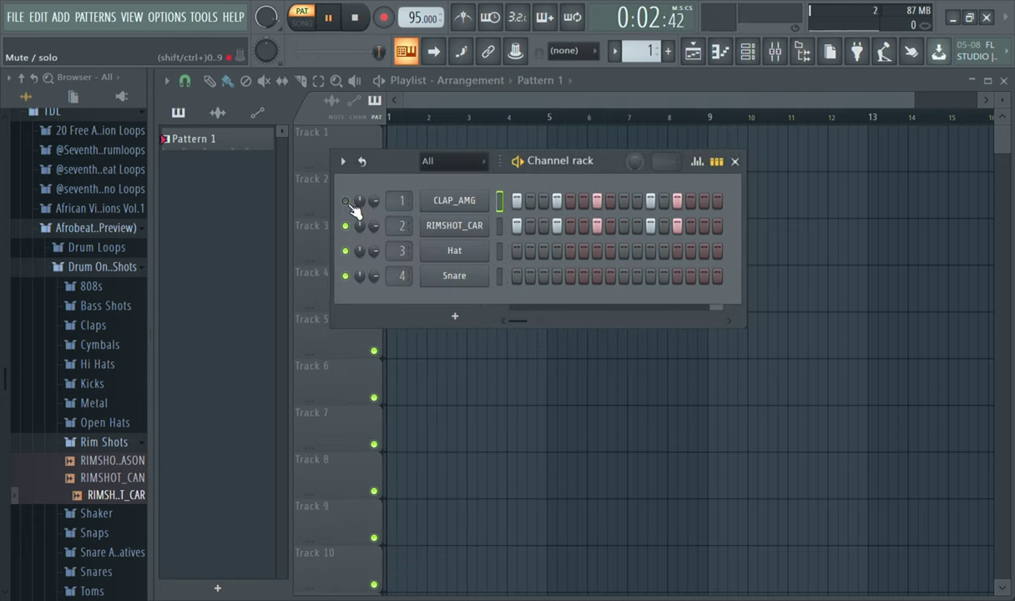
pyautogui.click(345, 201)
pyautogui.click(346, 227)
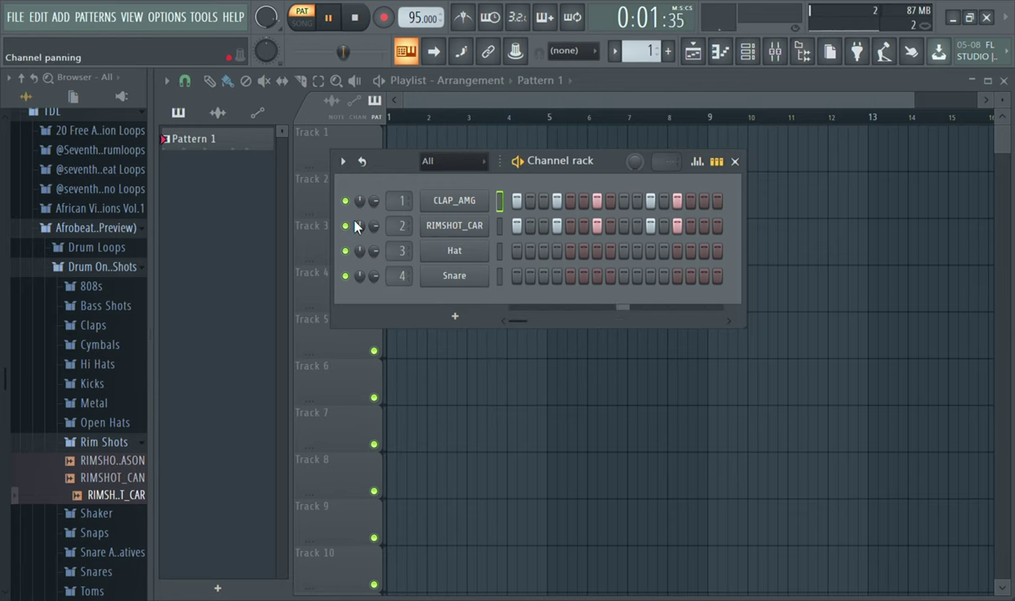
# Lower the CLAP_AMG channel volume, listen to the balance with the rim shot, and stop playback.
pyautogui.click(450, 201)
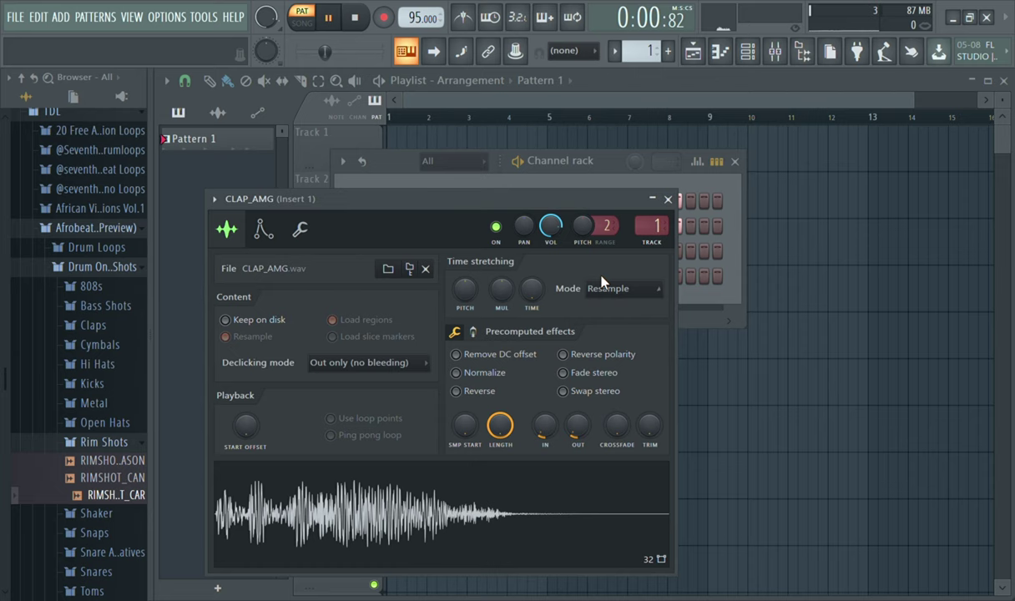
pyautogui.moveTo(551, 218); pyautogui.dragTo(551, 211)
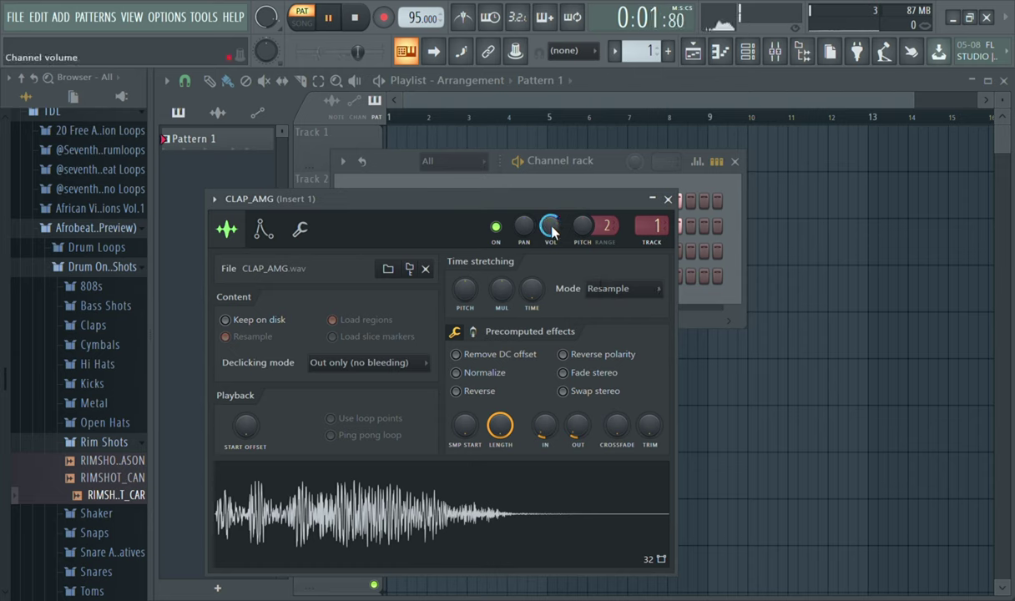
pyautogui.click(669, 200)
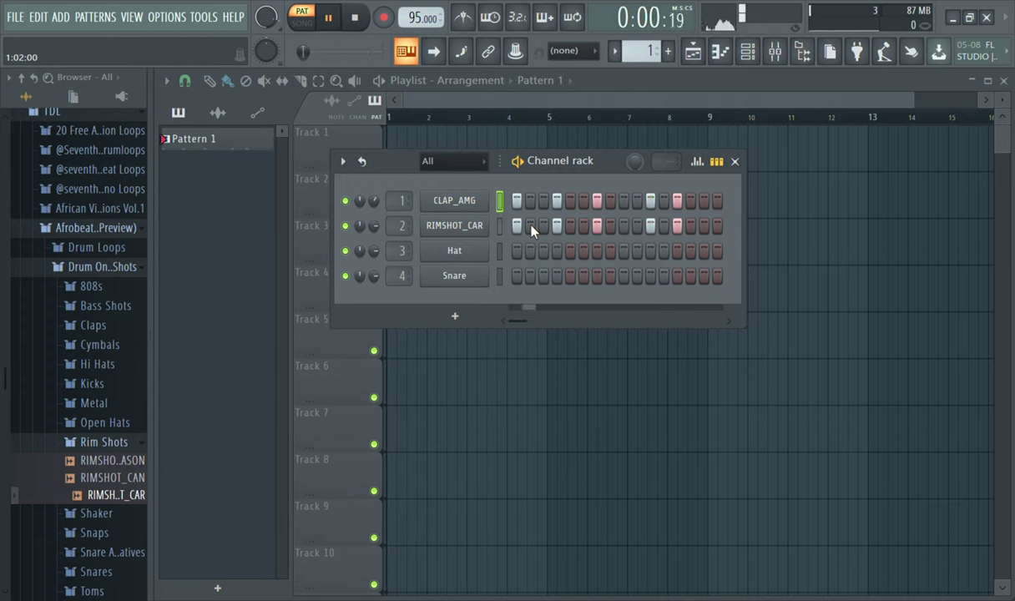
pyautogui.press('space')
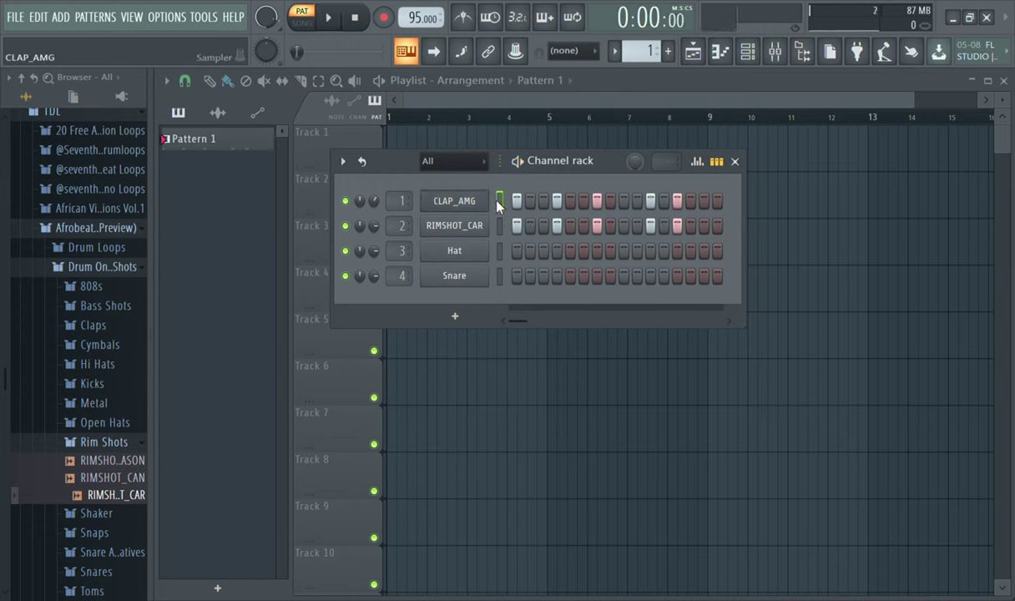
# Duplicate the CLAP_AMG notes of bar 1 three times in the piano roll to fill four bars.
pyautogui.press('F7')
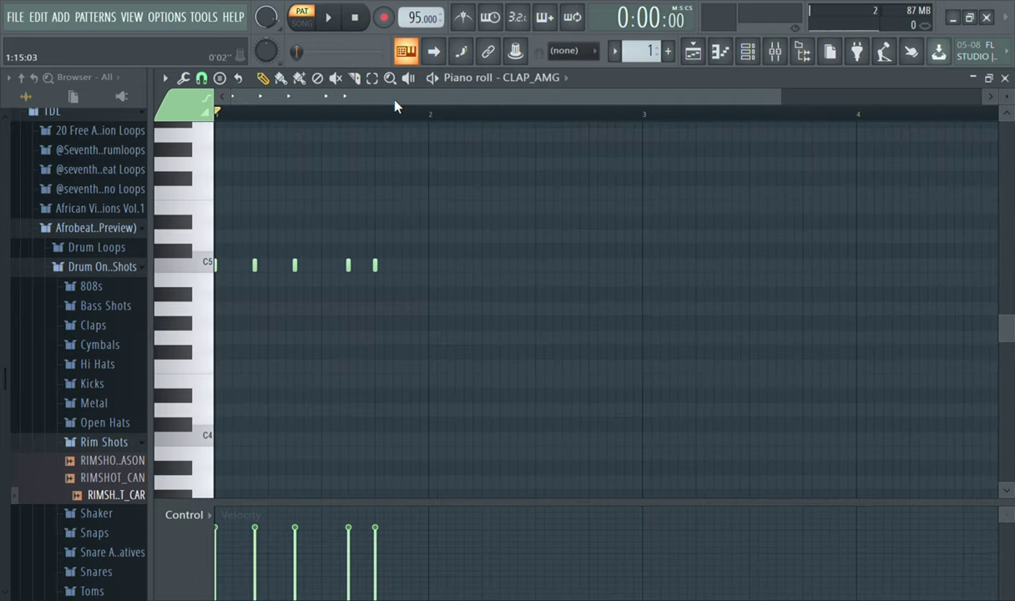
pyautogui.click(377, 83)
pyautogui.moveTo(430, 125); pyautogui.dragTo(214, 124)
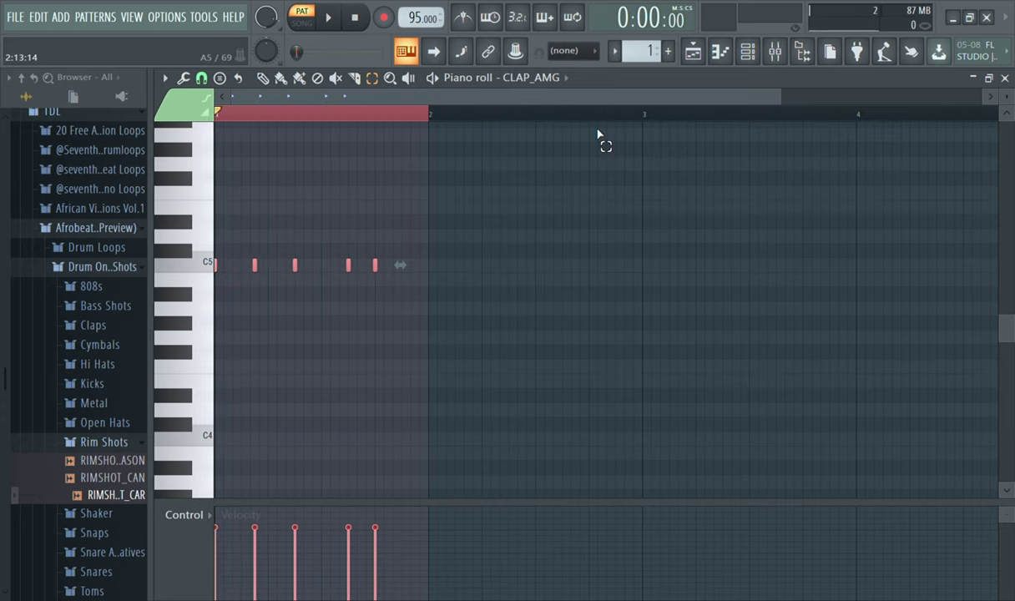
pyautogui.hotkey('ctrl', 'b')
pyautogui.hotkey('ctrl', 'b')
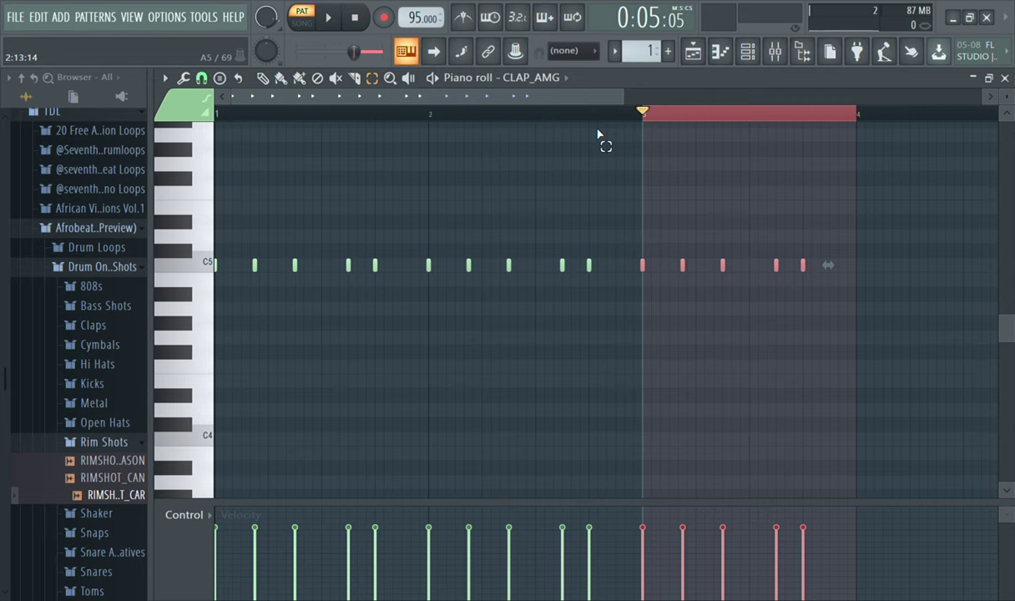
pyautogui.hotkey('ctrl', 'b')
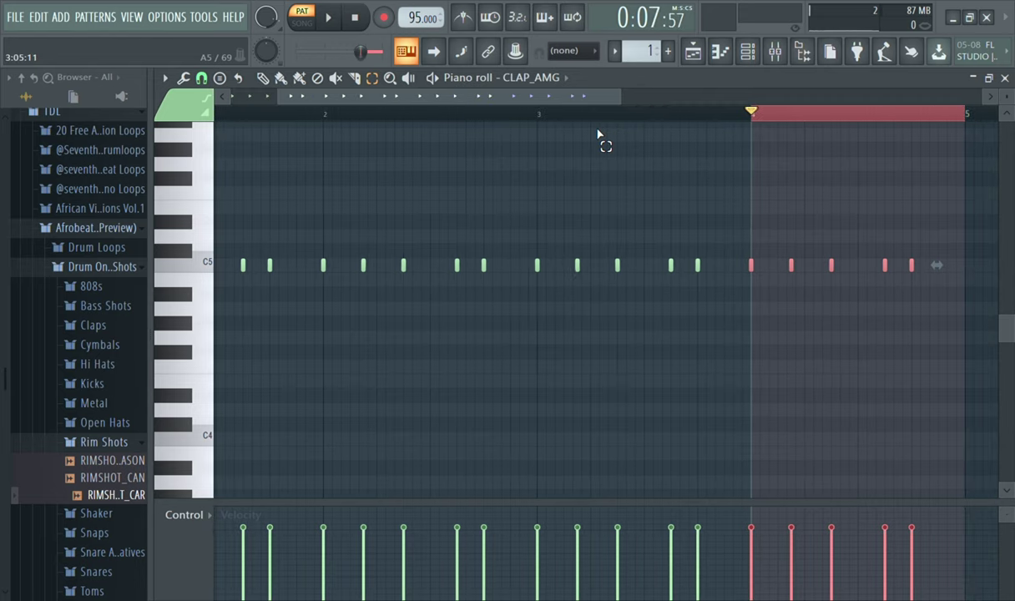
pyautogui.moveTo(568, 97); pyautogui.dragTo(449, 98)
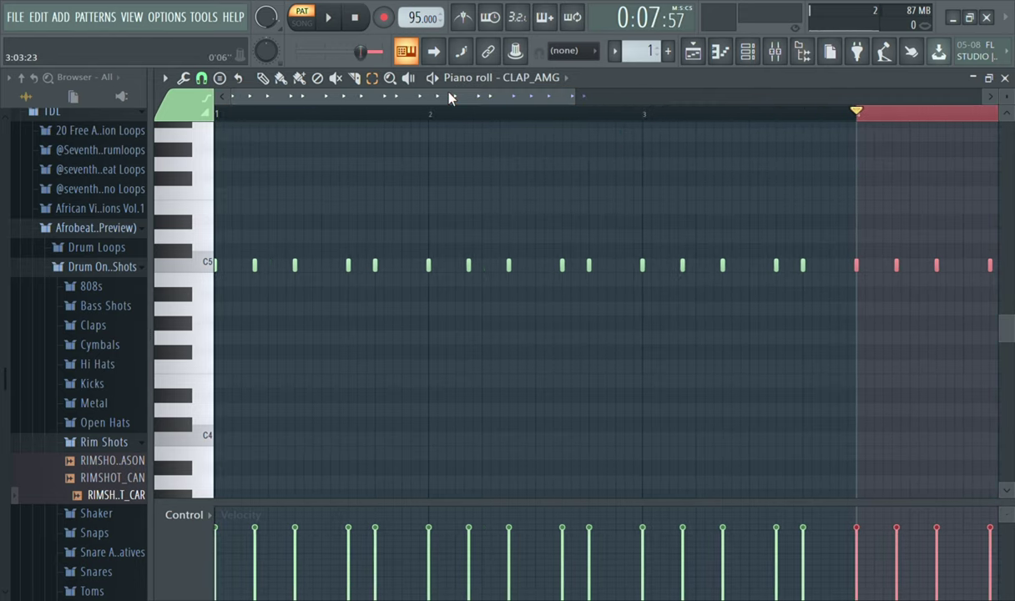
pyautogui.click(876, 123)
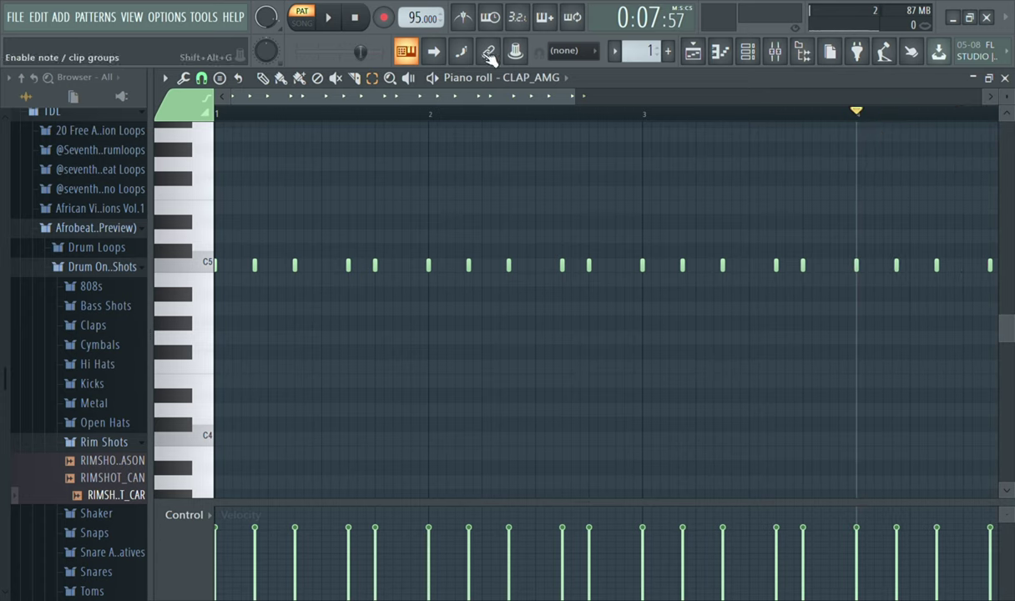
# Duplicate RIMSHOT_CAR's first-bar notes three times in the piano roll so they span four bars, and deselect them.
pyautogui.click(749, 52)
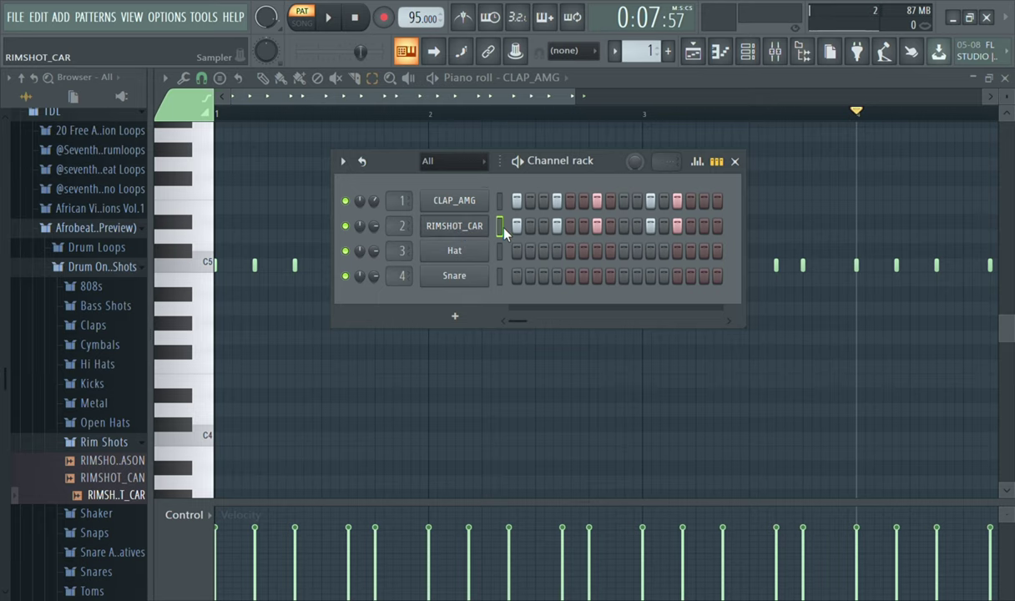
pyautogui.press('F7')
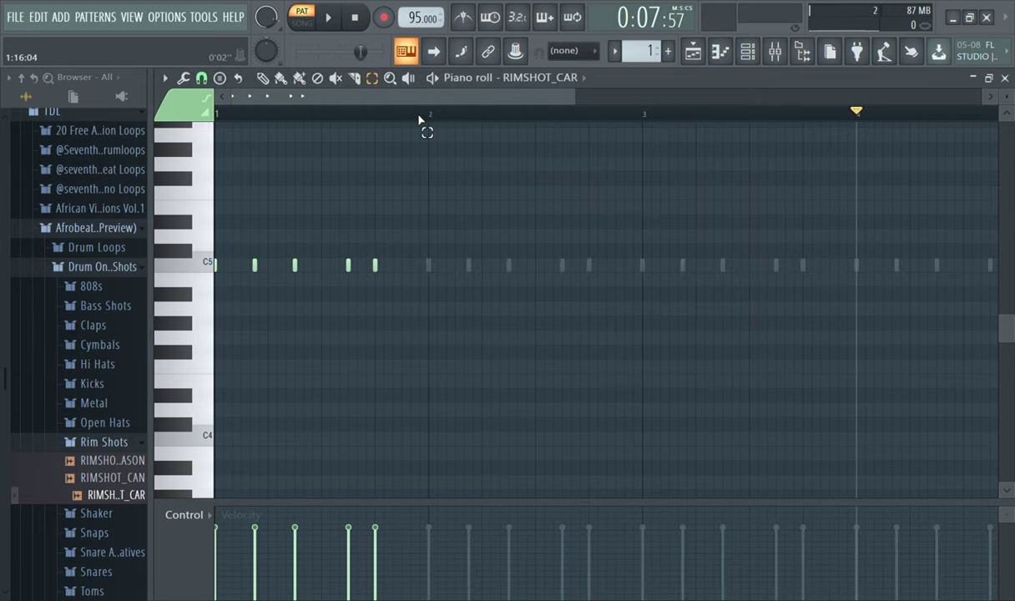
pyautogui.moveTo(430, 129); pyautogui.dragTo(184, 135)
pyautogui.hotkey('ctrl', 'b')
pyautogui.hotkey('ctrl', 'b')
pyautogui.hotkey('ctrl', 'b')
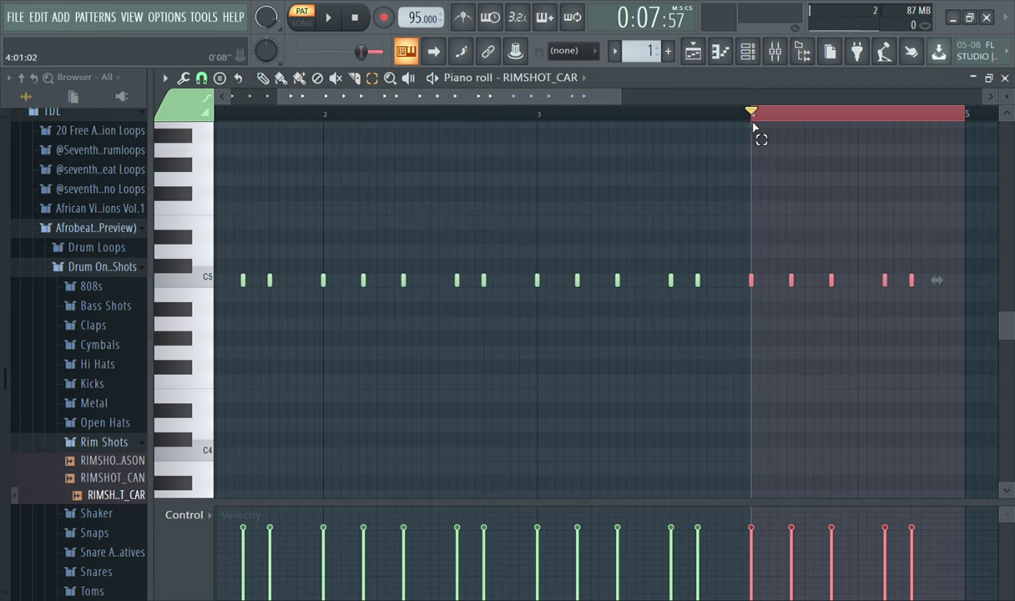
pyautogui.hotkey('ctrl', 'd')
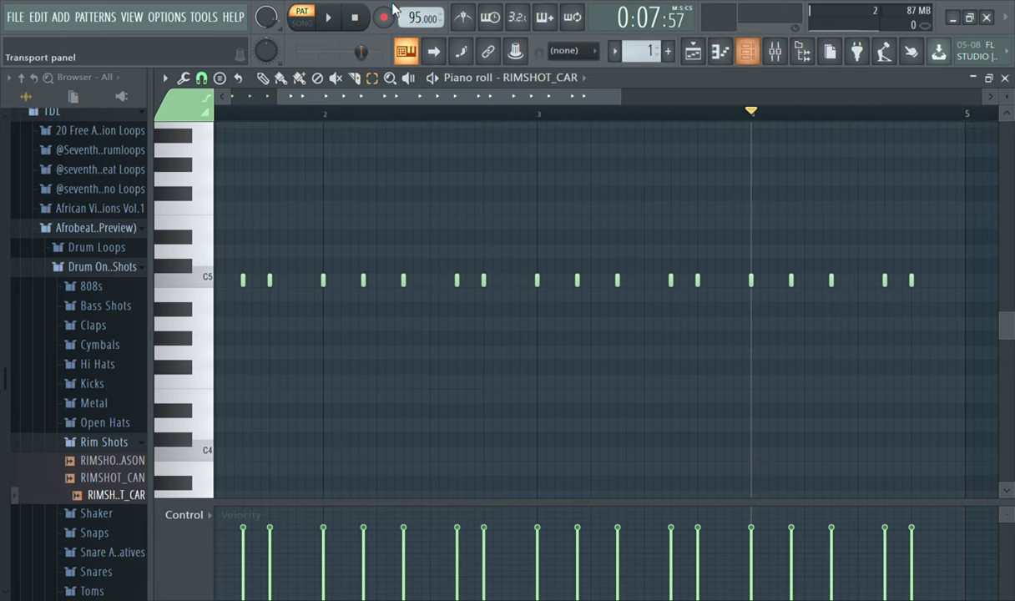
# Bring up the channel rack, play the four-bar pattern, and collapse the Rim Shots sample folder.
pyautogui.click(748, 53)
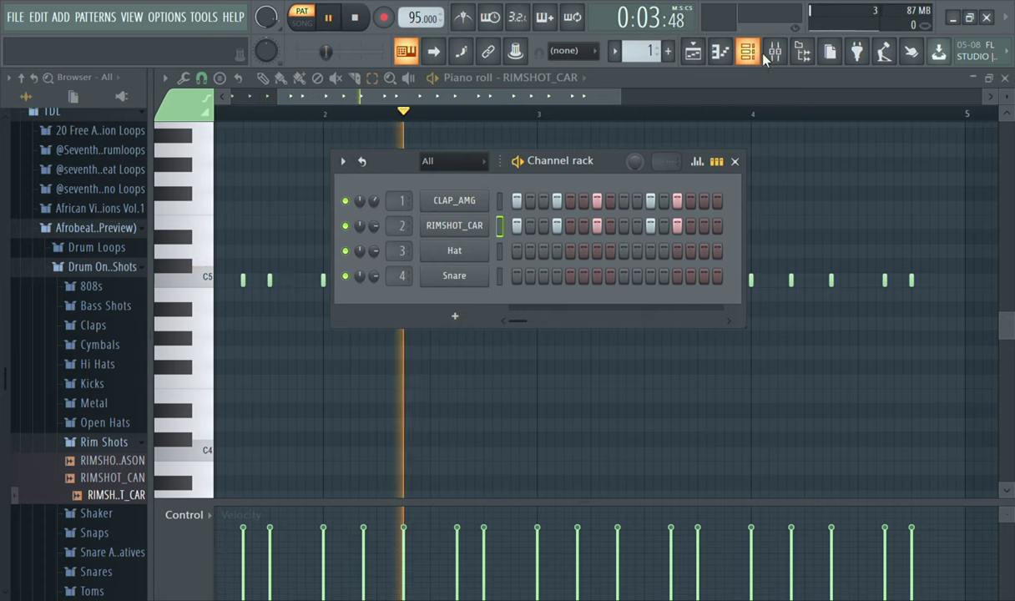
pyautogui.moveTo(121, 495); pyautogui.dragTo(128, 505)
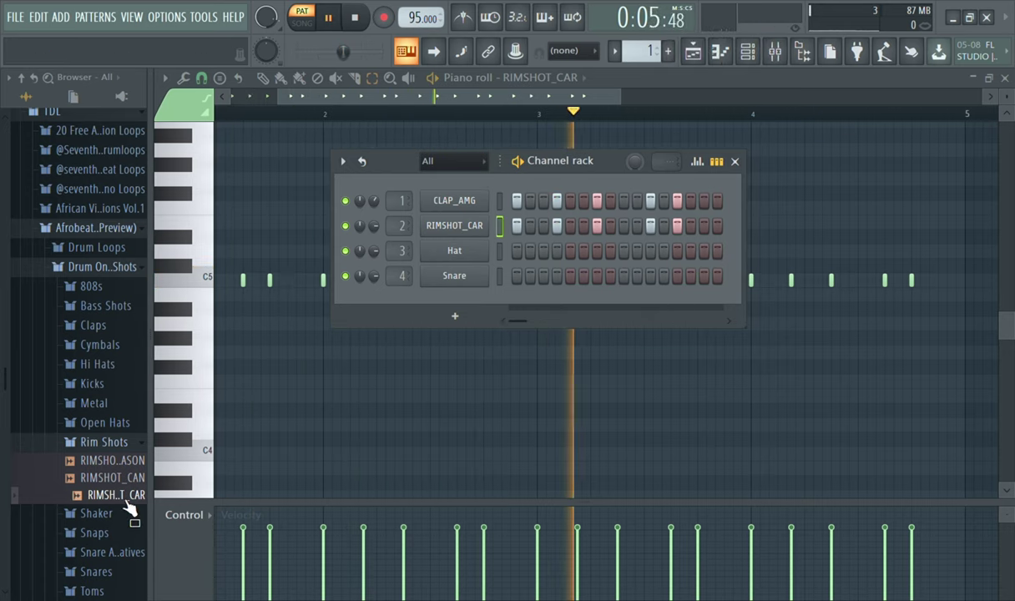
pyautogui.click(124, 443)
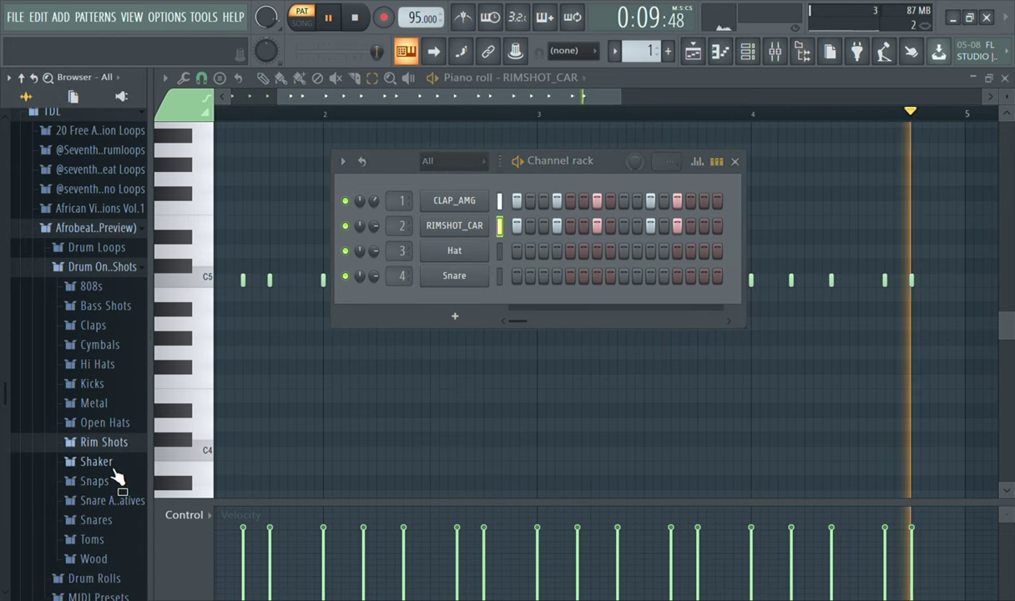
# Replace the Hat channel's sample with SHAKERLOOP_7TH from the Shaker Loops folder and trigger it on step 1.
pyautogui.click(113, 251)
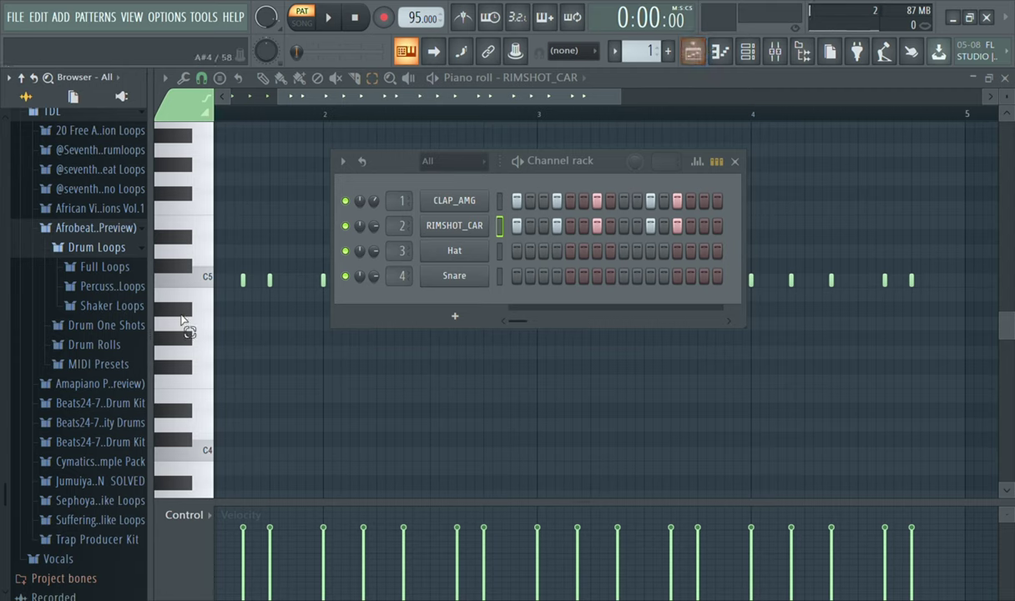
pyautogui.click(125, 309)
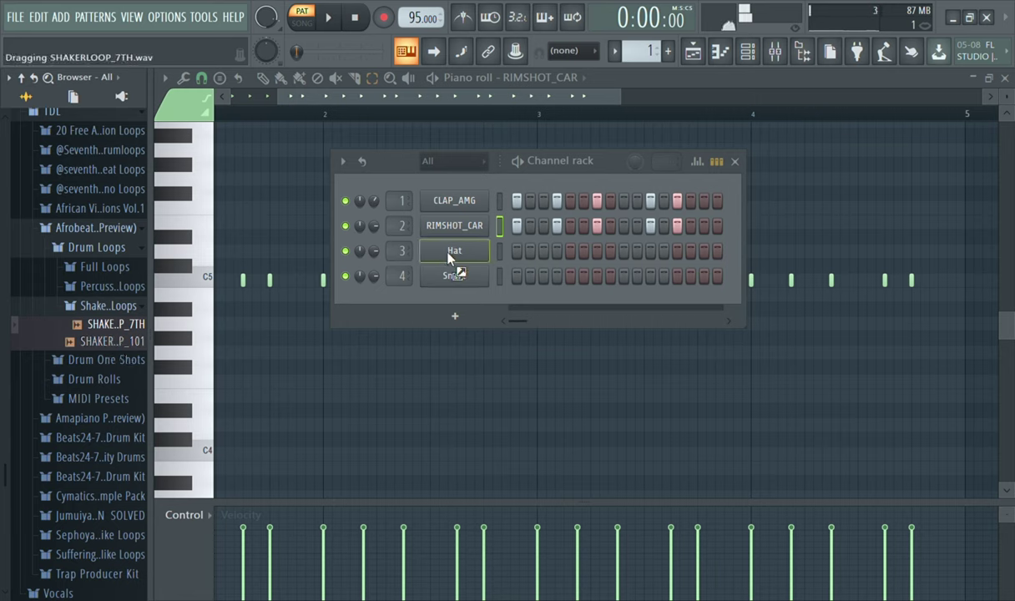
pyautogui.moveTo(451, 259); pyautogui.dragTo(453, 254)
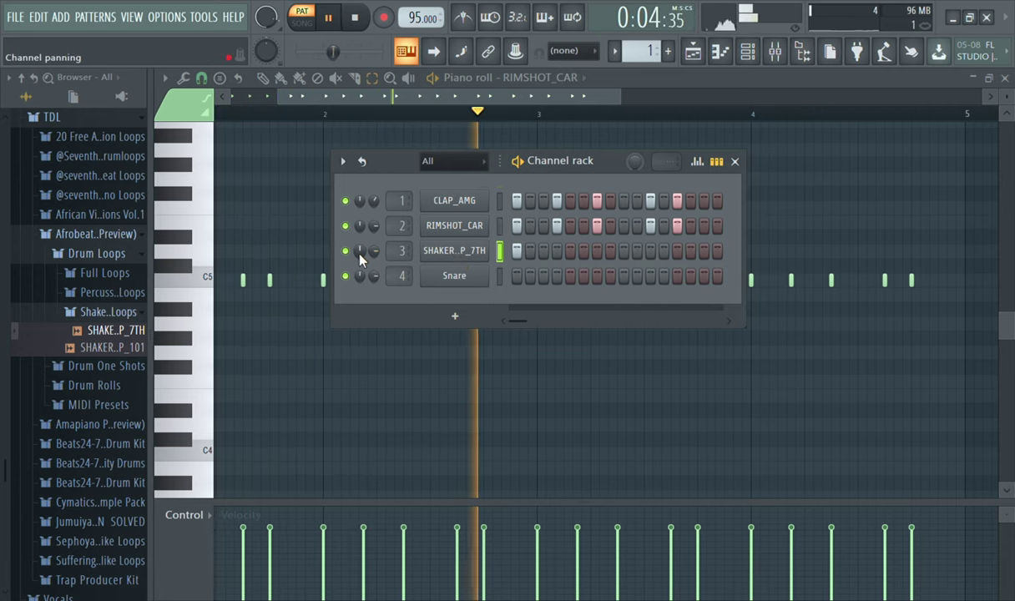
# Inspect the SHAKERLOOP_7TH channel's sampler settings while the pattern plays, close them, and stop playback.
pyautogui.click(445, 262)
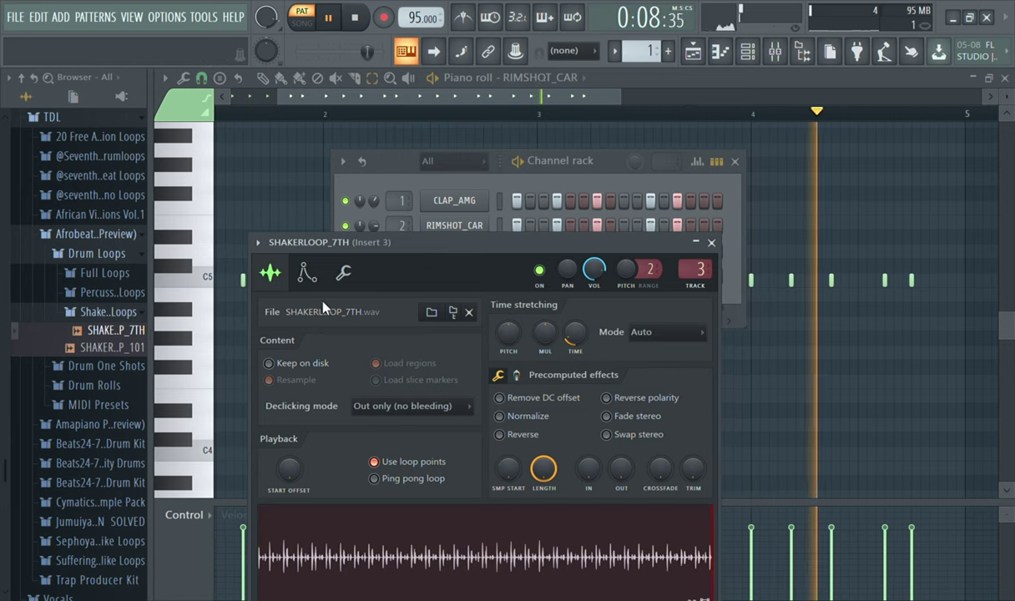
pyautogui.click(711, 242)
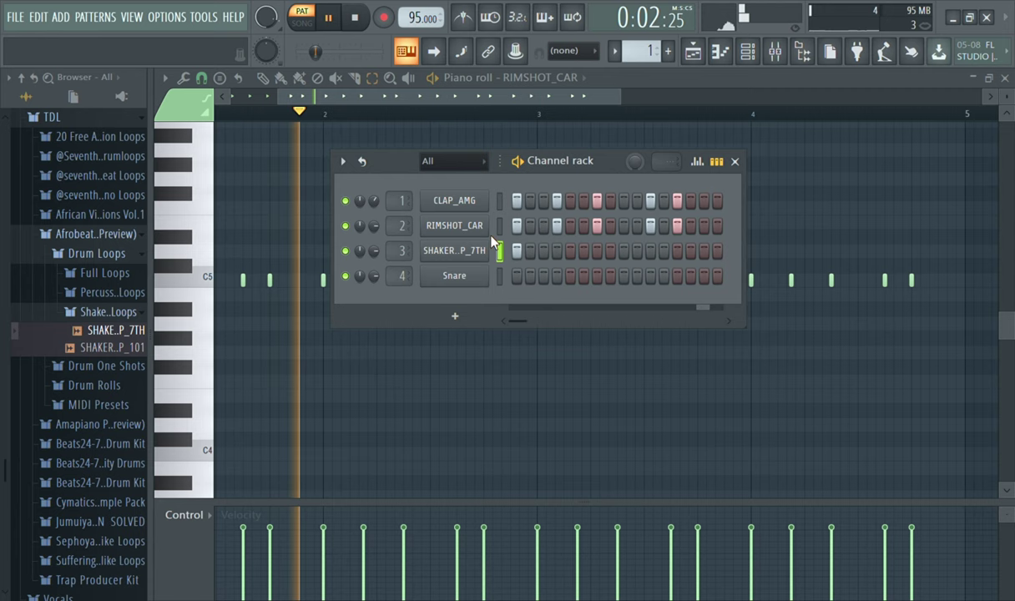
pyautogui.click(452, 251)
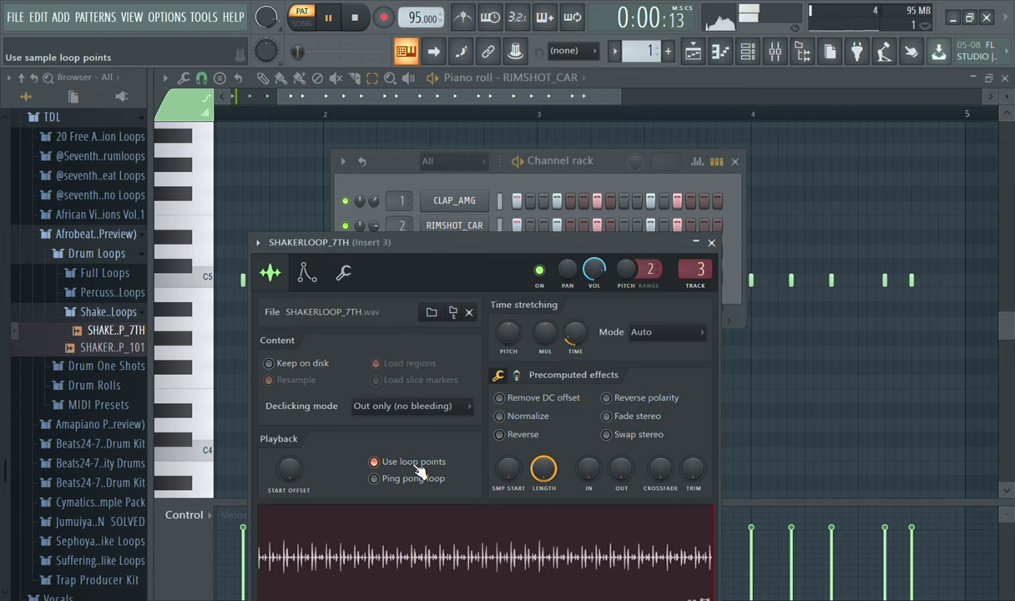
pyautogui.click(712, 244)
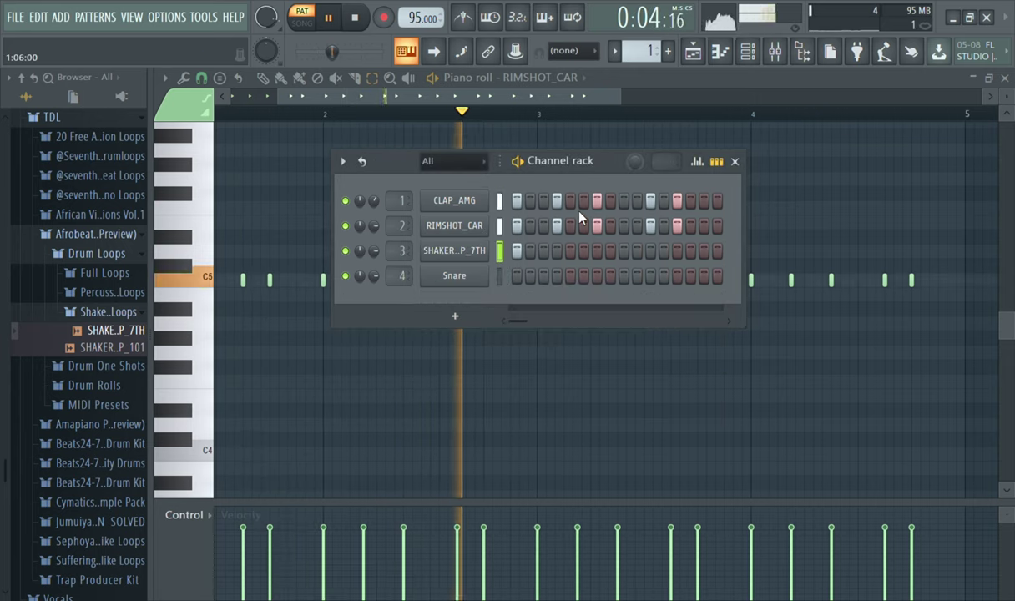
pyautogui.press('space')
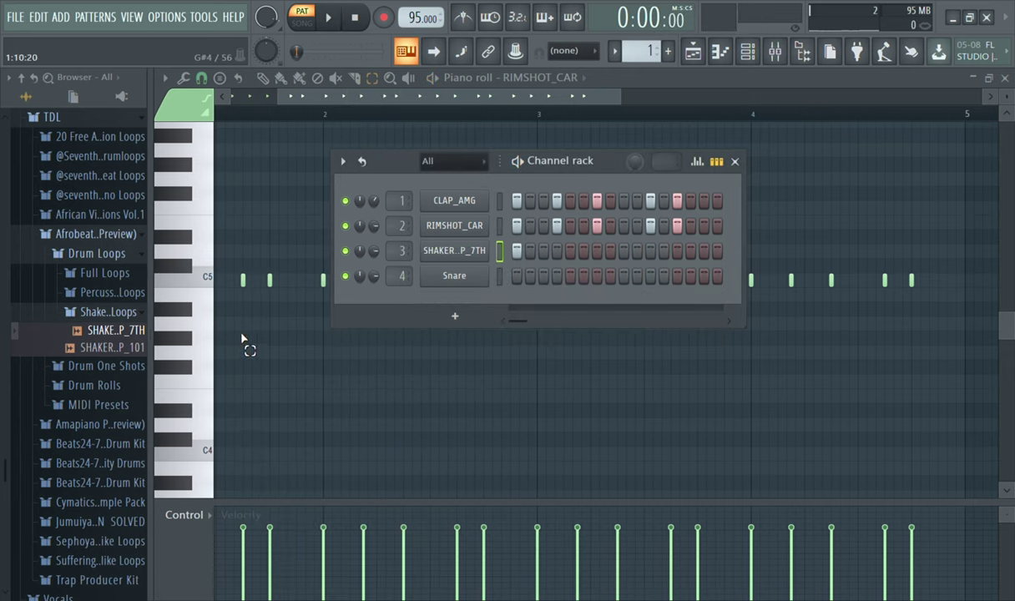
# Switch from the Drum Loops to the Drum One Shots folder and audition the Snare Alternatives samples.
pyautogui.click(114, 316)
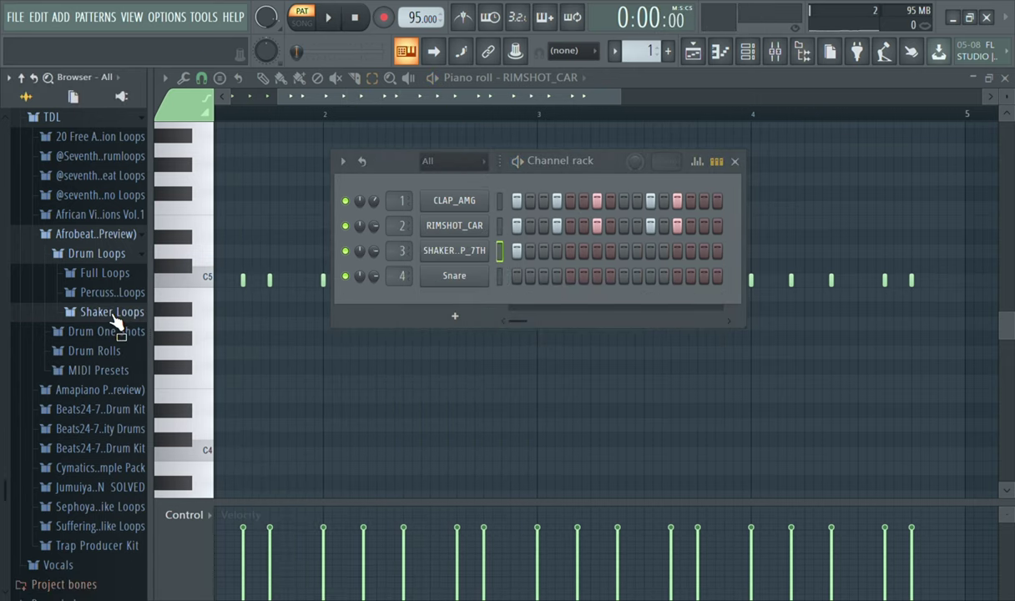
pyautogui.click(117, 255)
pyautogui.click(117, 275)
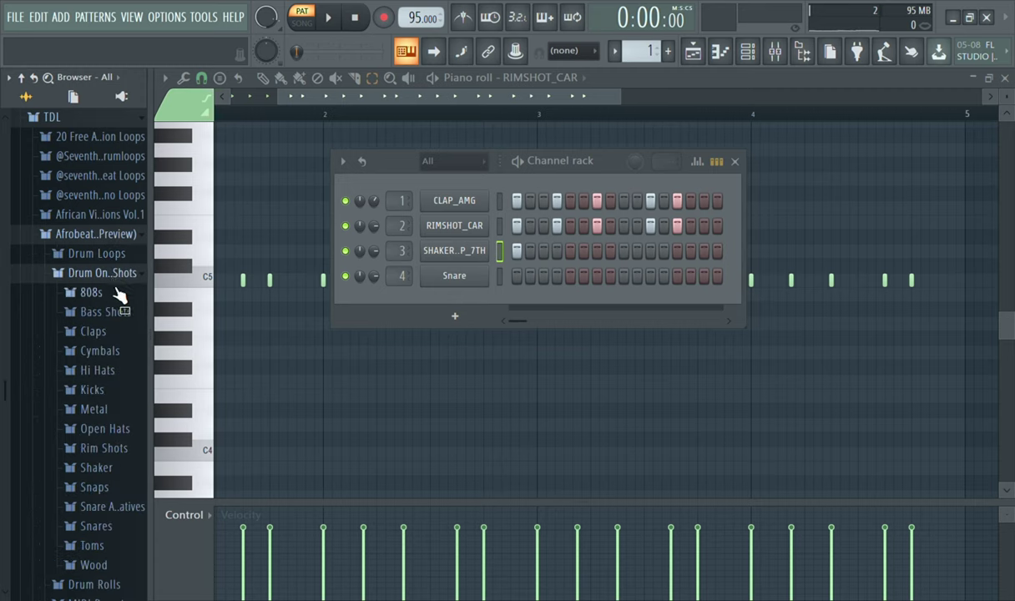
pyautogui.click(117, 510)
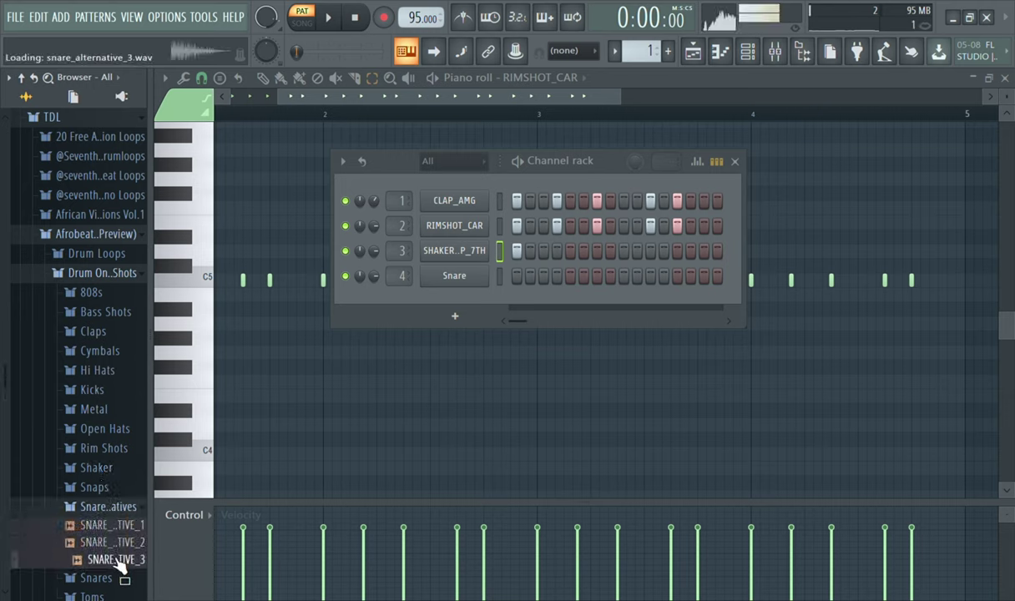
pyautogui.click(115, 513)
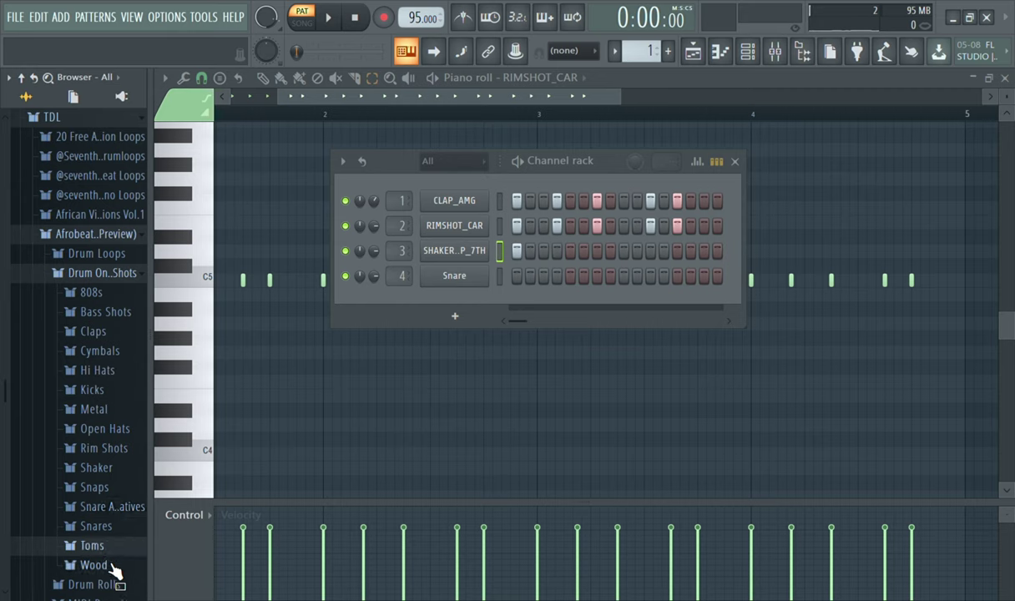
# Audition the bamboo stick samples in the Wood folder of the one-shots.
pyautogui.click(113, 566)
pyautogui.click(117, 515)
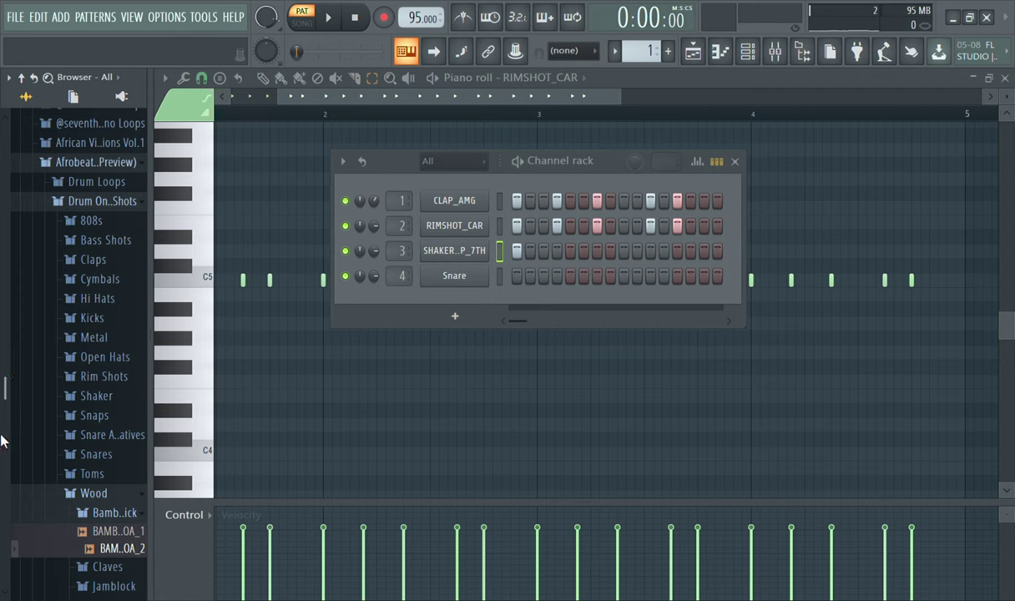
pyautogui.moveTo(2, 392); pyautogui.dragTo(2, 451)
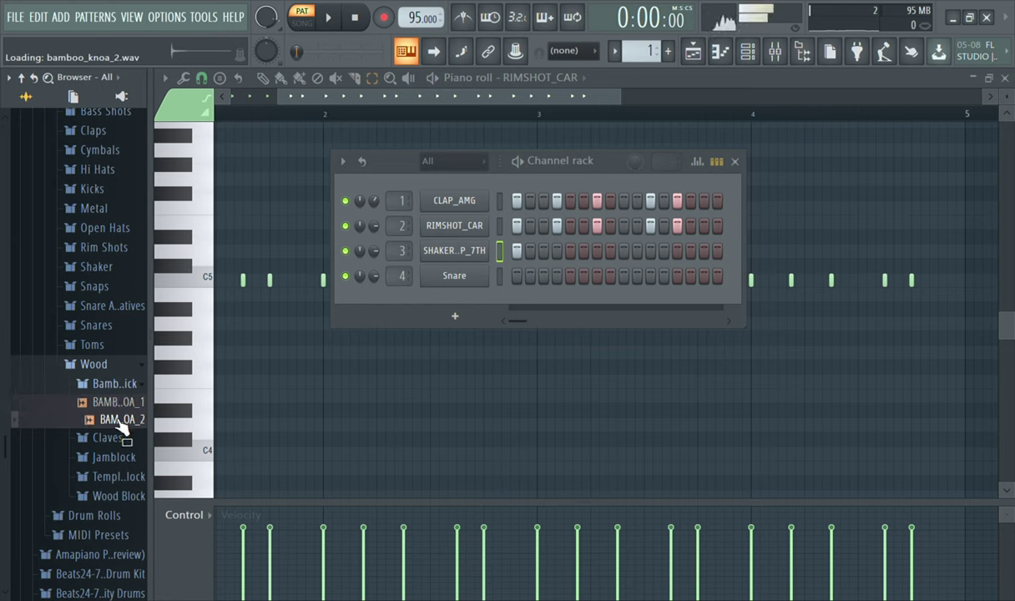
# Audition the Claves samples against the playing pattern and load CLAVE_ADEKUNLE_2 onto the Snare channel.
pyautogui.click(116, 384)
pyautogui.click(121, 403)
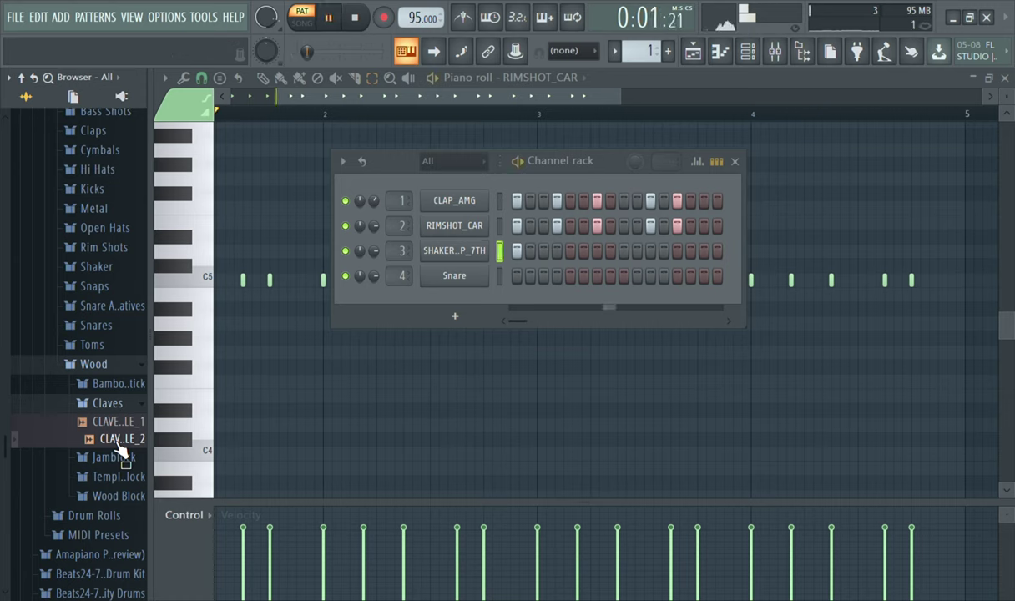
pyautogui.click(120, 440)
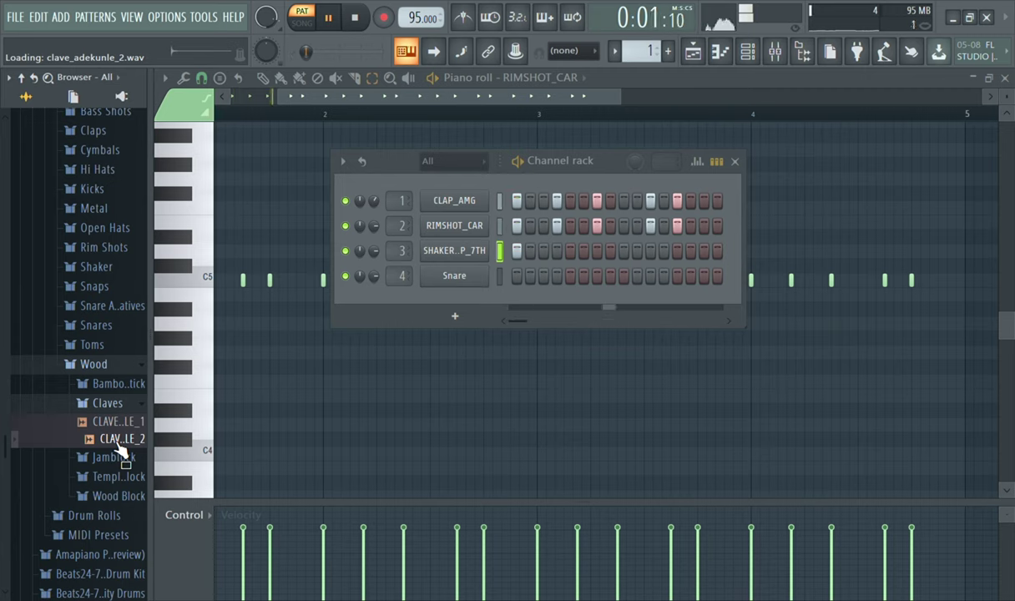
pyautogui.moveTo(120, 451)
pyautogui.mouseDown()
pyautogui.moveTo(460, 266)
pyautogui.moveTo(466, 273)
pyautogui.moveTo(215, 388)
pyautogui.moveTo(102, 457)
pyautogui.moveTo(113, 440)
pyautogui.mouseUp()
pyautogui.click(116, 441)
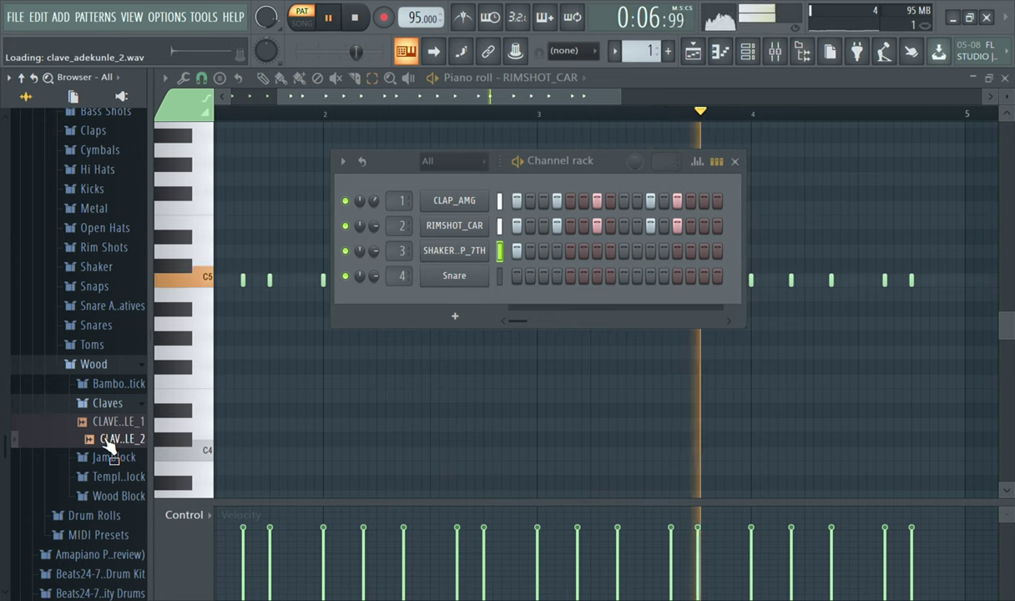
pyautogui.moveTo(107, 441); pyautogui.dragTo(466, 288)
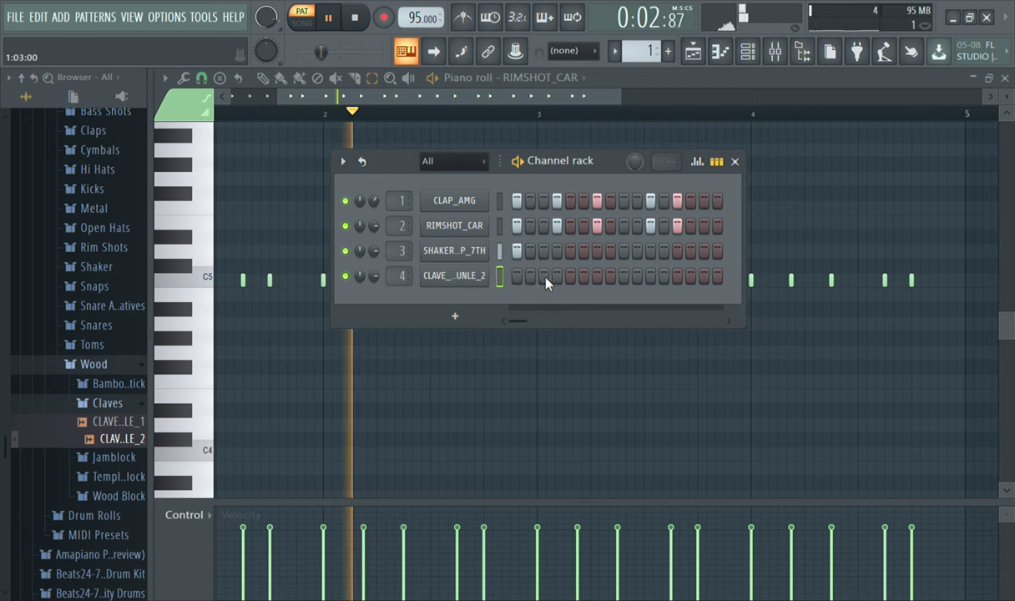
# Turn the sustain and release of CLAVE_ADEKUNLE_2's volume envelope down to minimum, close its settings, and stop playback.
pyautogui.click(454, 276)
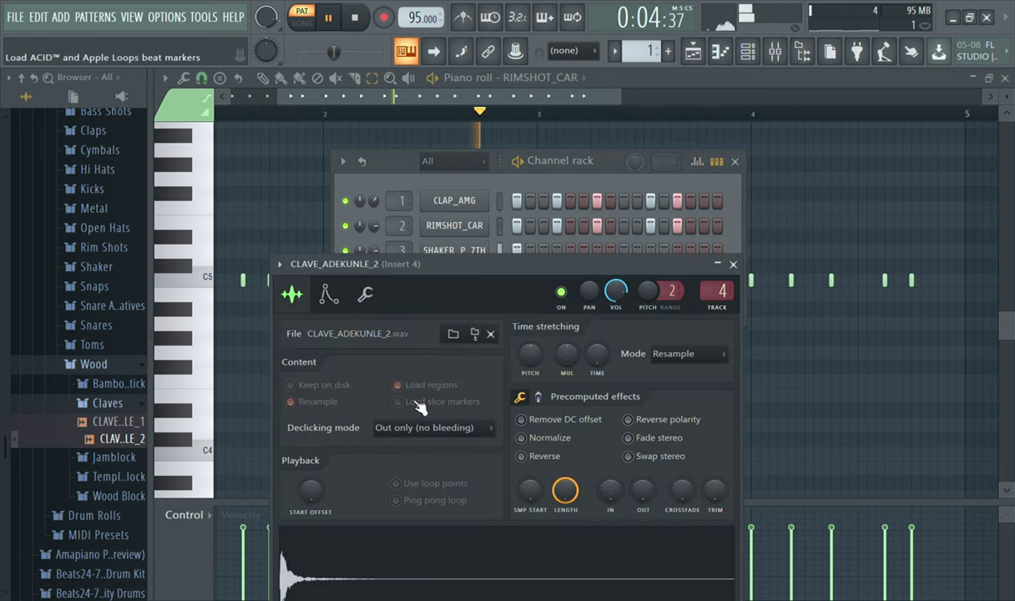
pyautogui.click(328, 296)
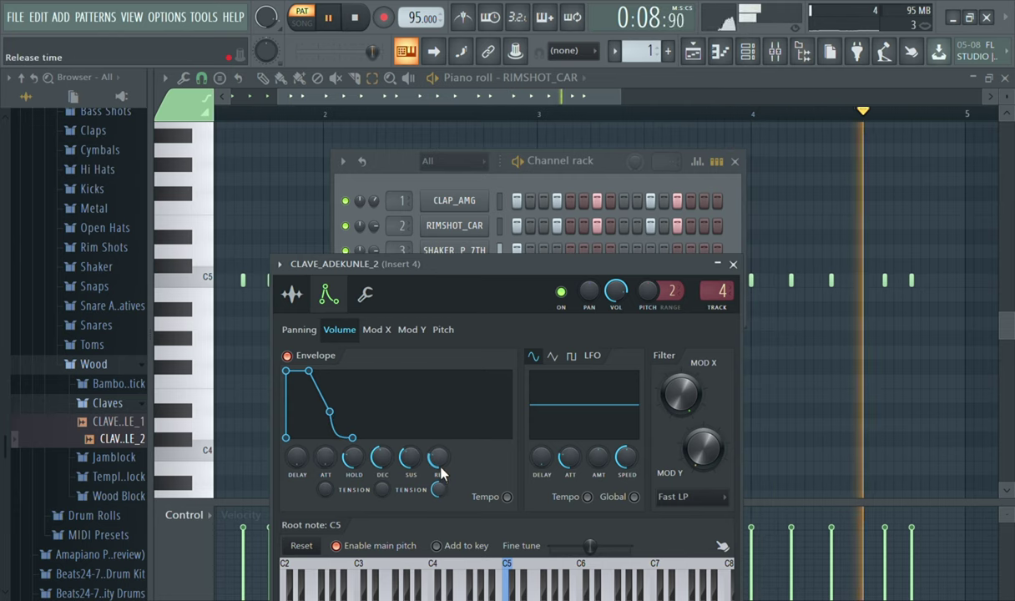
pyautogui.hotkey('ctrl', 'z')
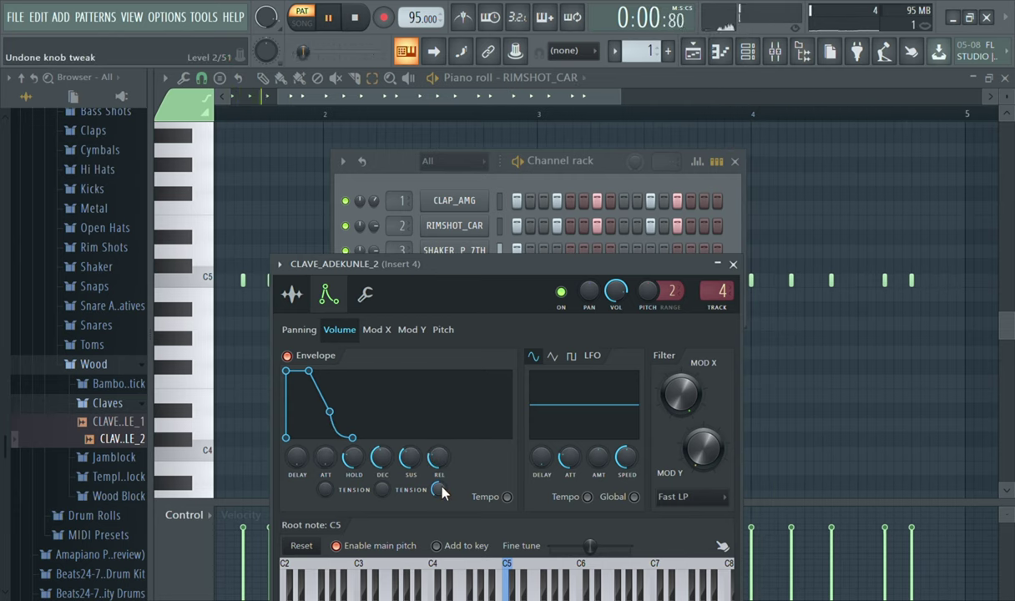
pyautogui.moveTo(438, 458); pyautogui.dragTo(437, 453)
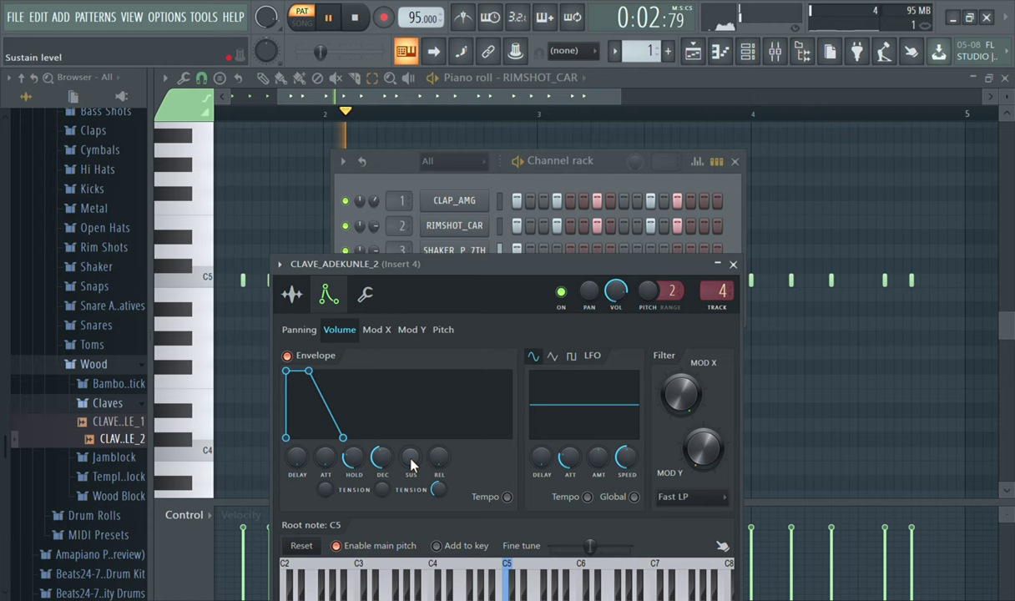
pyautogui.click(300, 299)
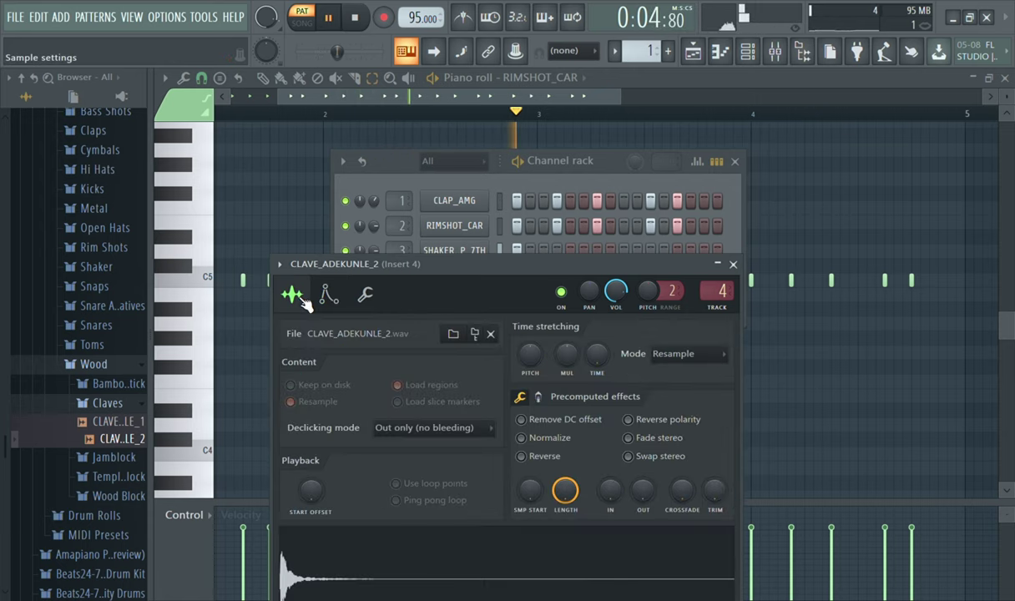
pyautogui.click(734, 265)
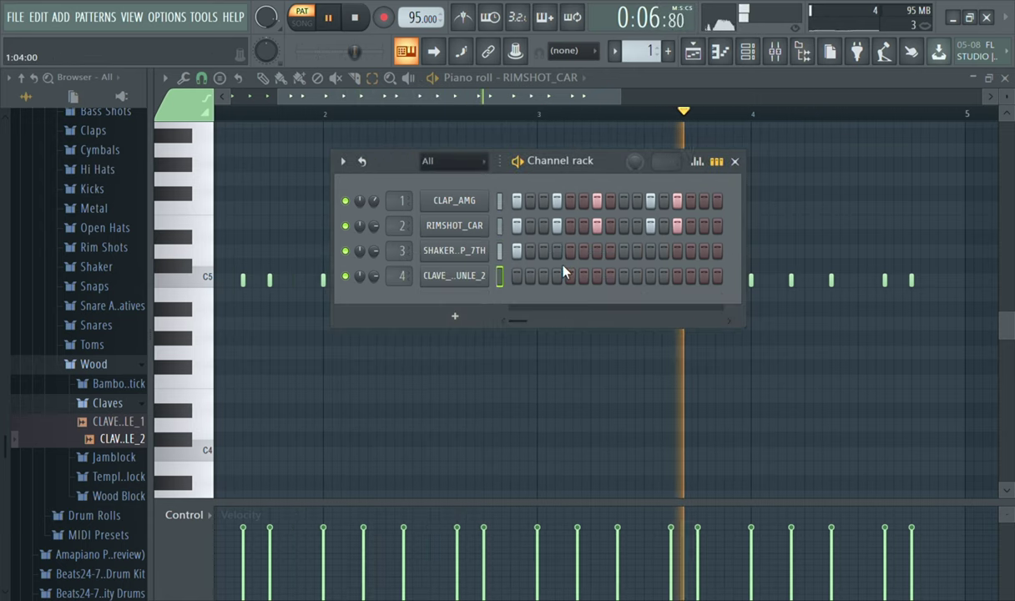
pyautogui.press('space')
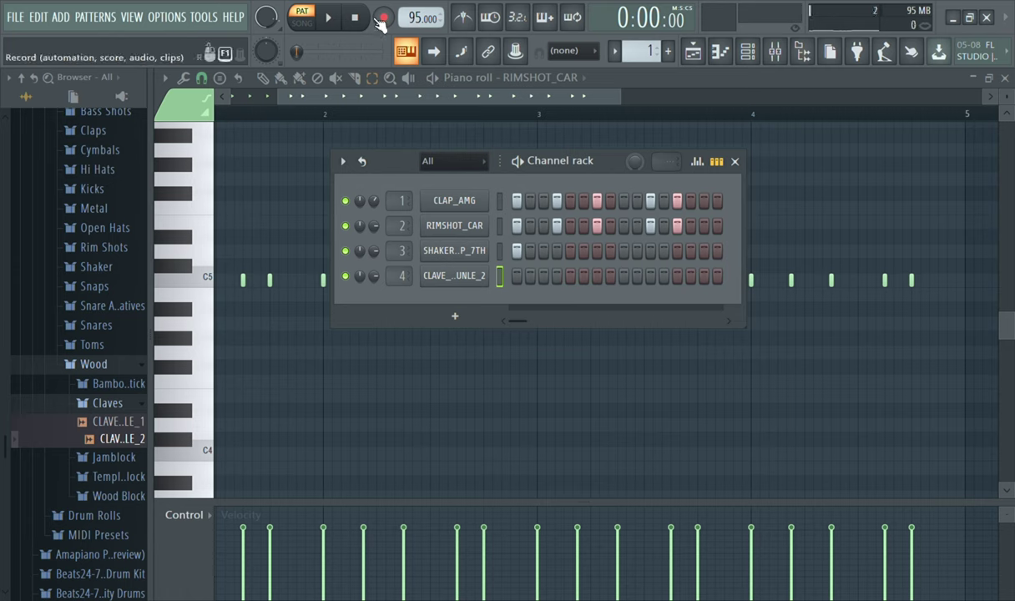
# Play the pattern with a CLAVE_ADEKUNLE_2 hit on step 7, trying an additional hit on step 13 and removing it.
pyautogui.press('space')
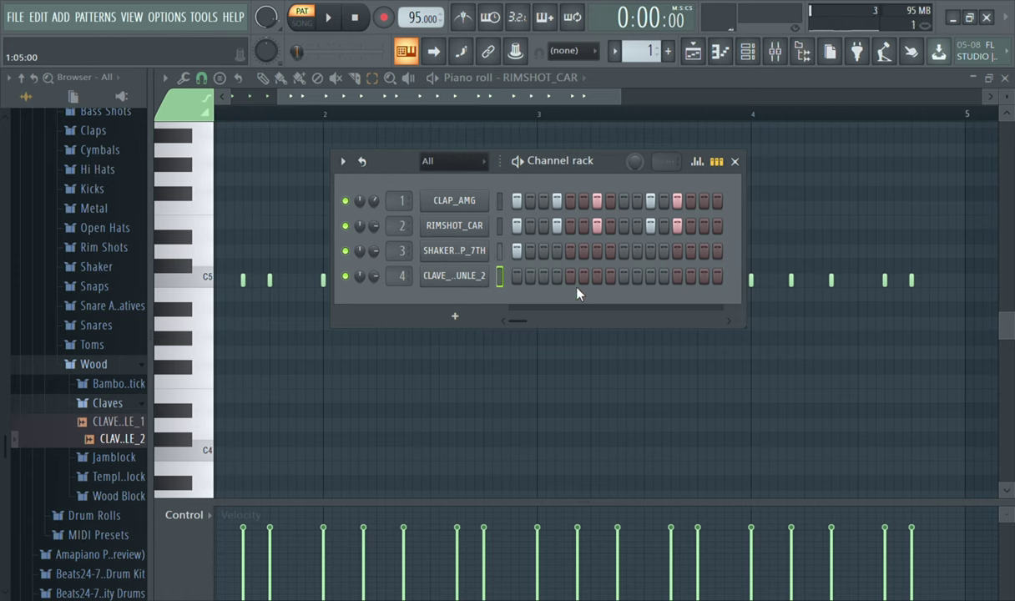
pyautogui.click(598, 277)
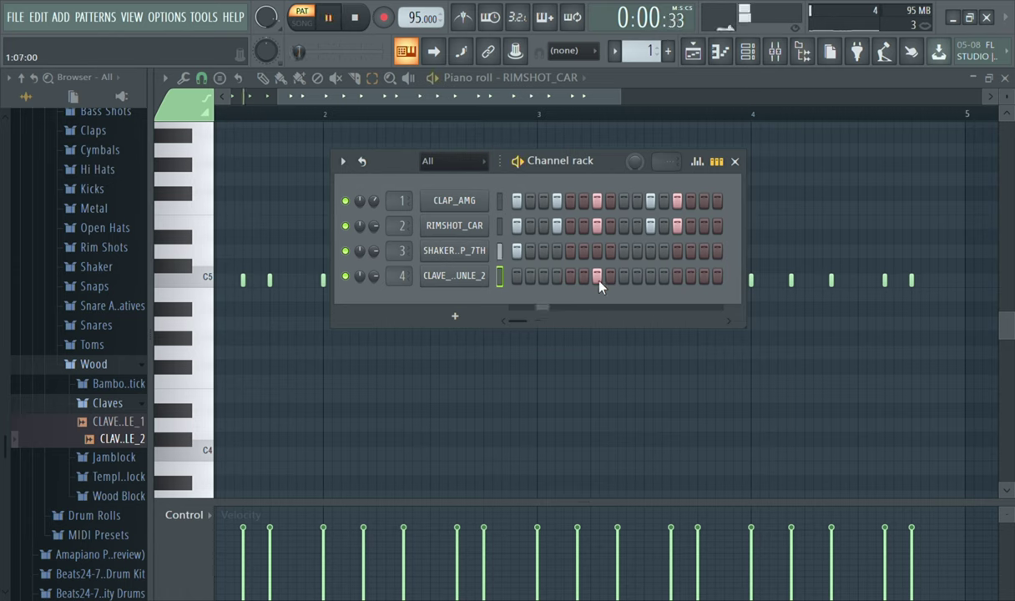
pyautogui.click(677, 277)
pyautogui.click(677, 277)
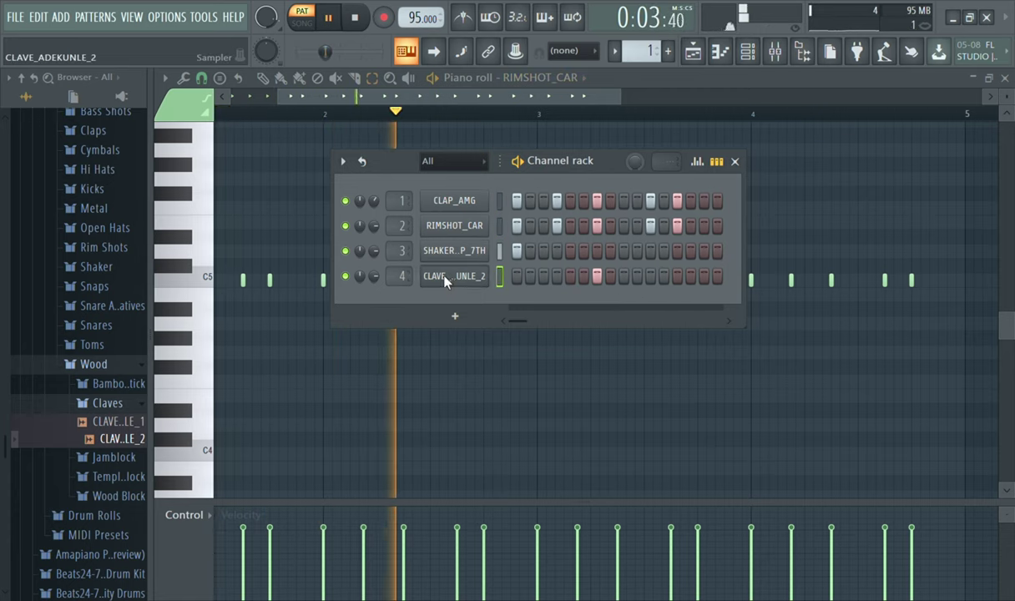
# Add a second CLAVE_ADEKUNLE_2 note at C5 on step 15 of bar 1 in the piano roll, after trying one at bar 2.
pyautogui.click(503, 278)
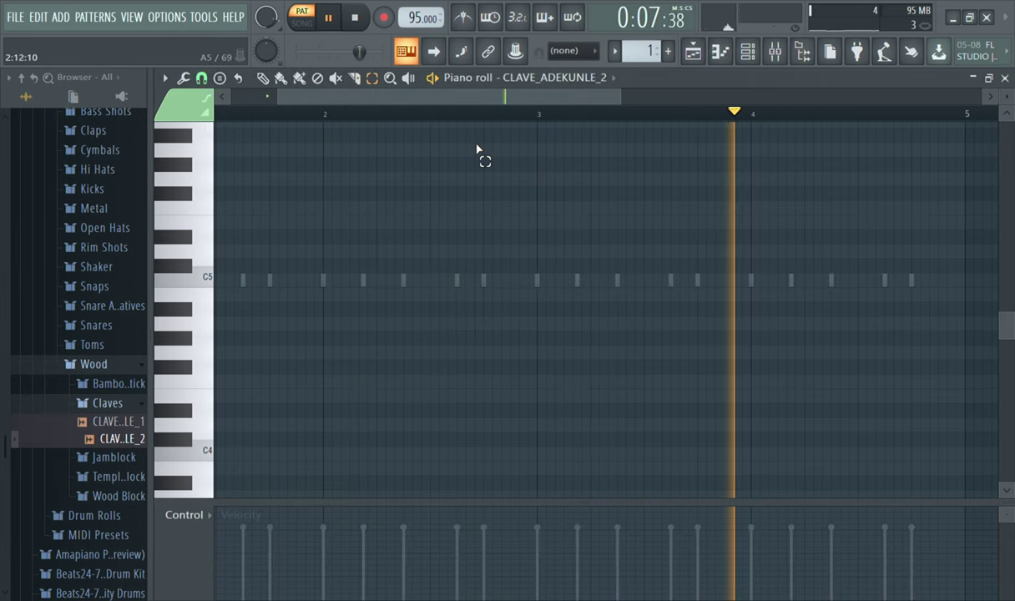
pyautogui.moveTo(517, 96); pyautogui.dragTo(471, 97)
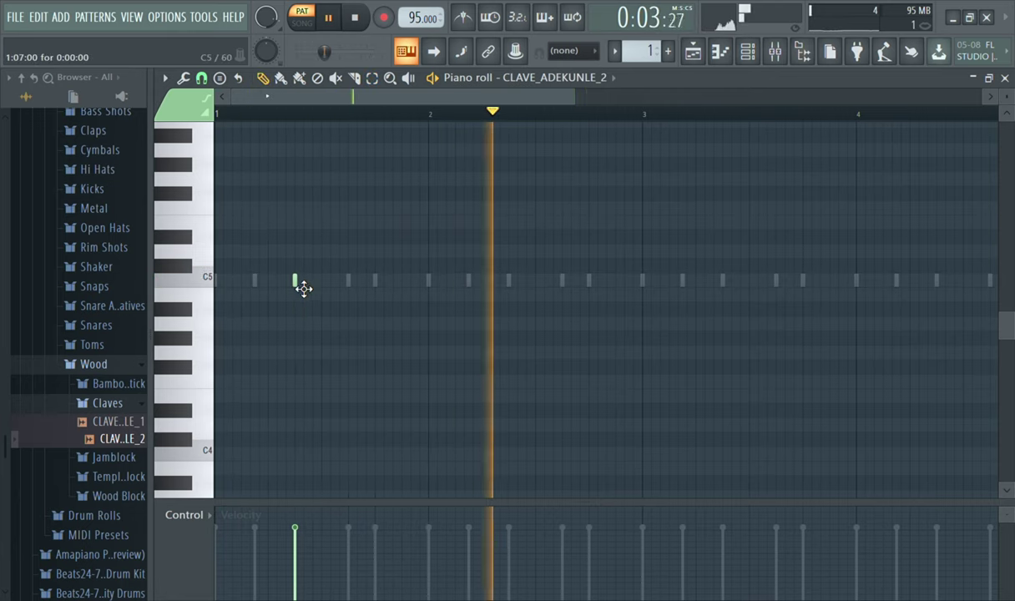
pyautogui.click(430, 283)
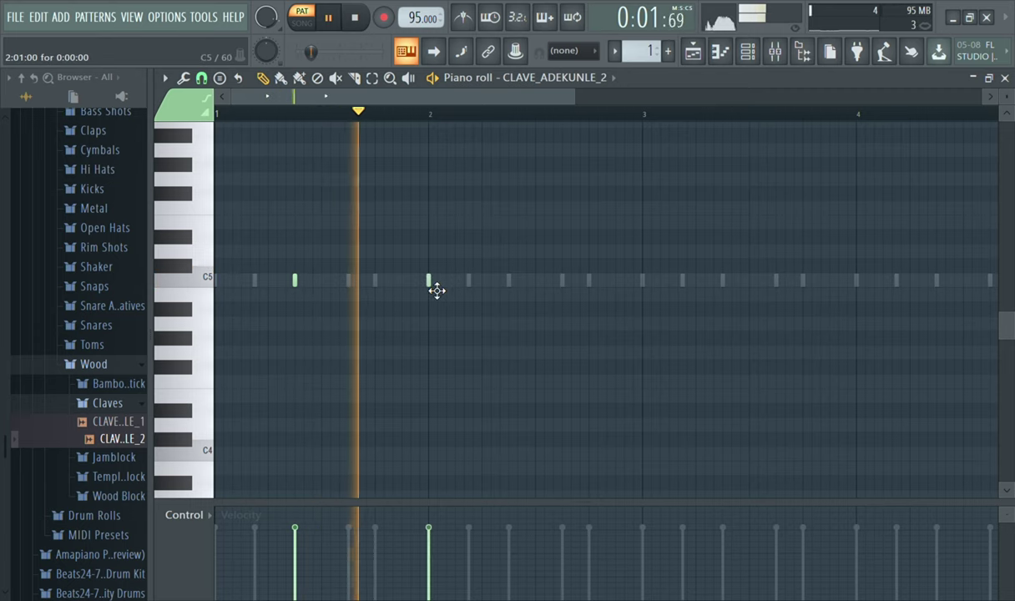
pyautogui.rightClick(431, 285)
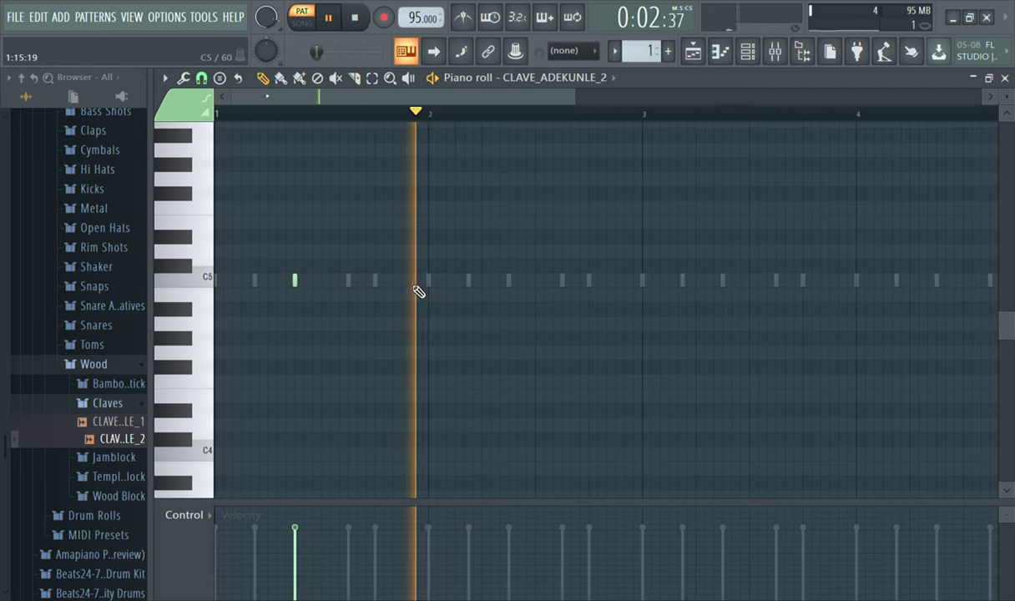
pyautogui.click(409, 290)
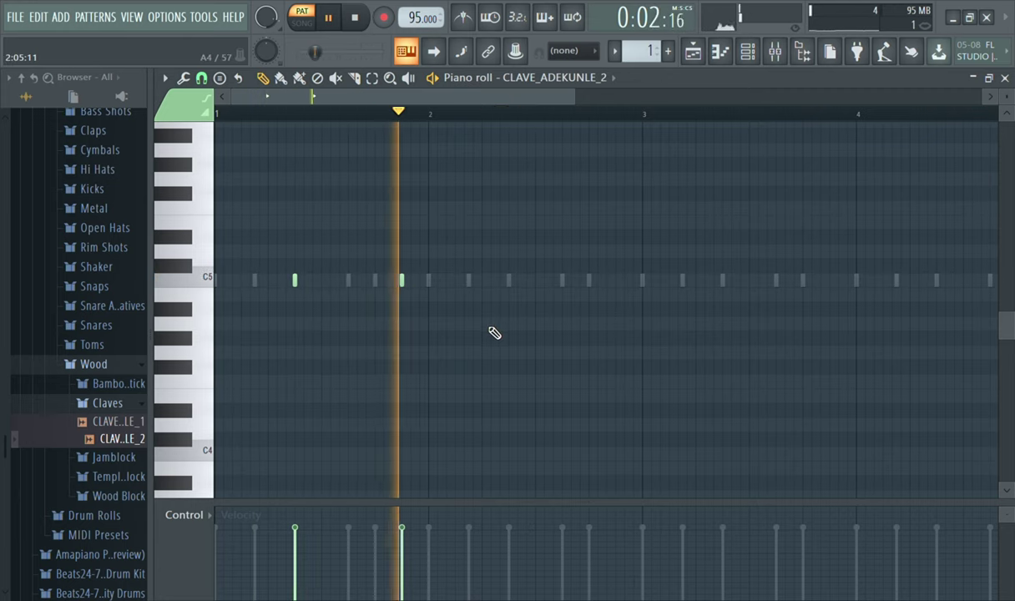
# Duplicate the bar 1 CLAVE_ADEKUNLE_2 notes into bars 2, 3 and 4, restart playback and clear the selection.
pyautogui.click(372, 78)
pyautogui.moveTo(431, 134); pyautogui.dragTo(250, 136)
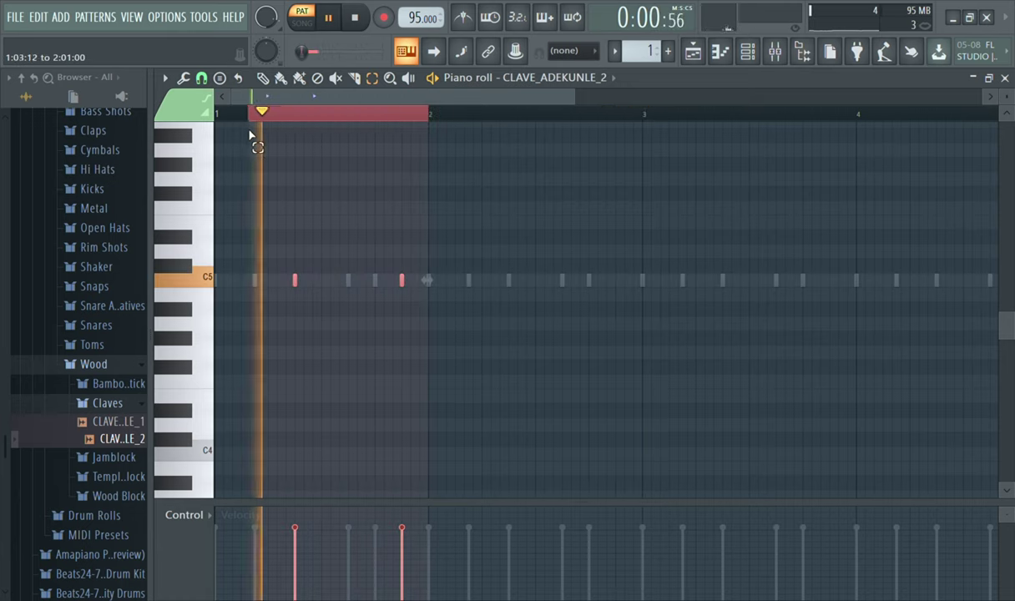
pyautogui.hotkey('ctrl', 'b')
pyautogui.hotkey('ctrl', 'b')
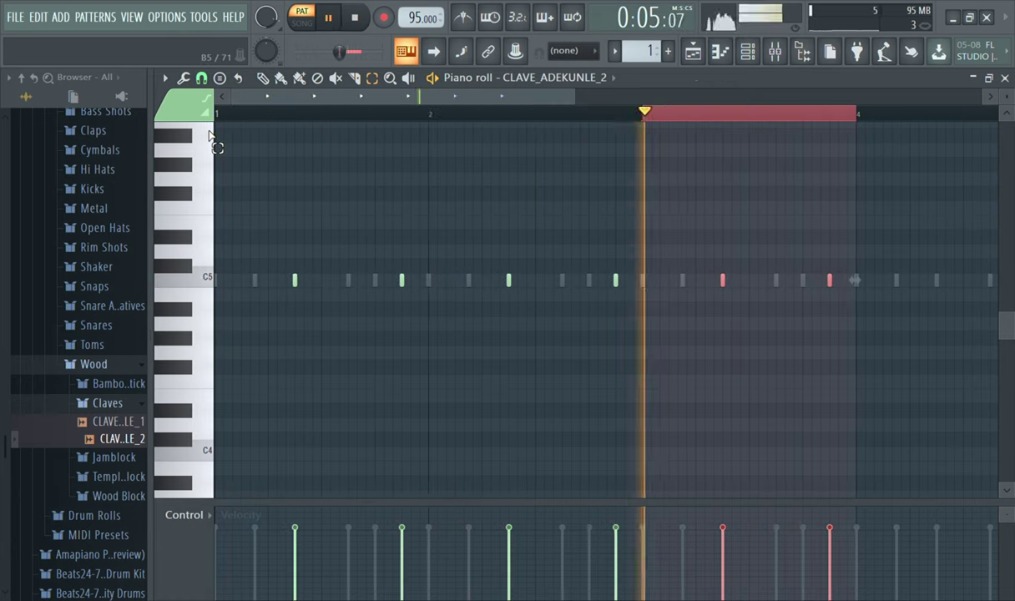
pyautogui.hotkey('ctrl', 'b')
pyautogui.press('space')
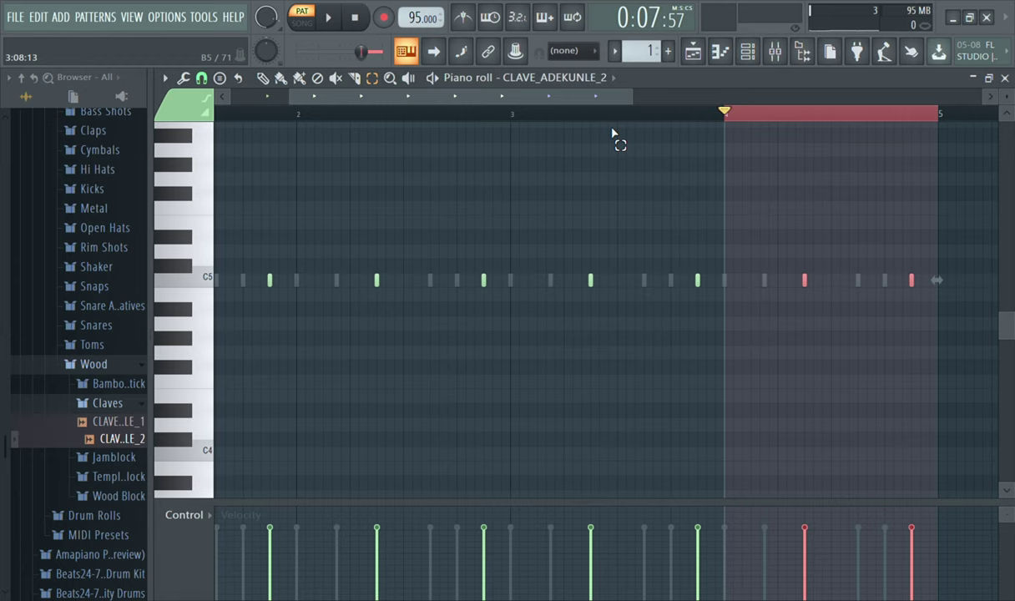
pyautogui.click(754, 123)
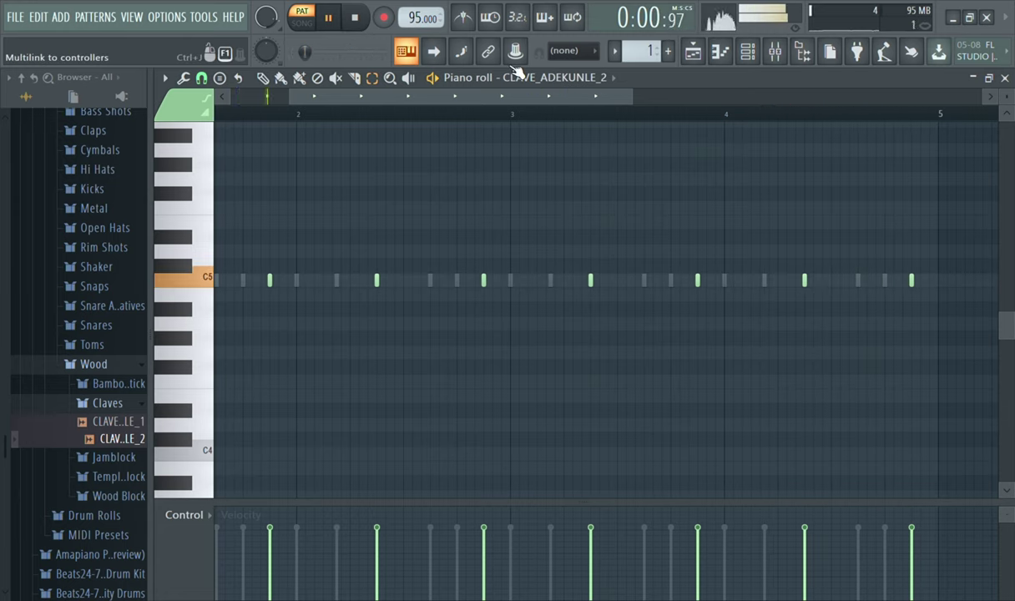
# Show the channel rack, stop playback, and audition a sample from the Wood Block folder.
pyautogui.click(750, 55)
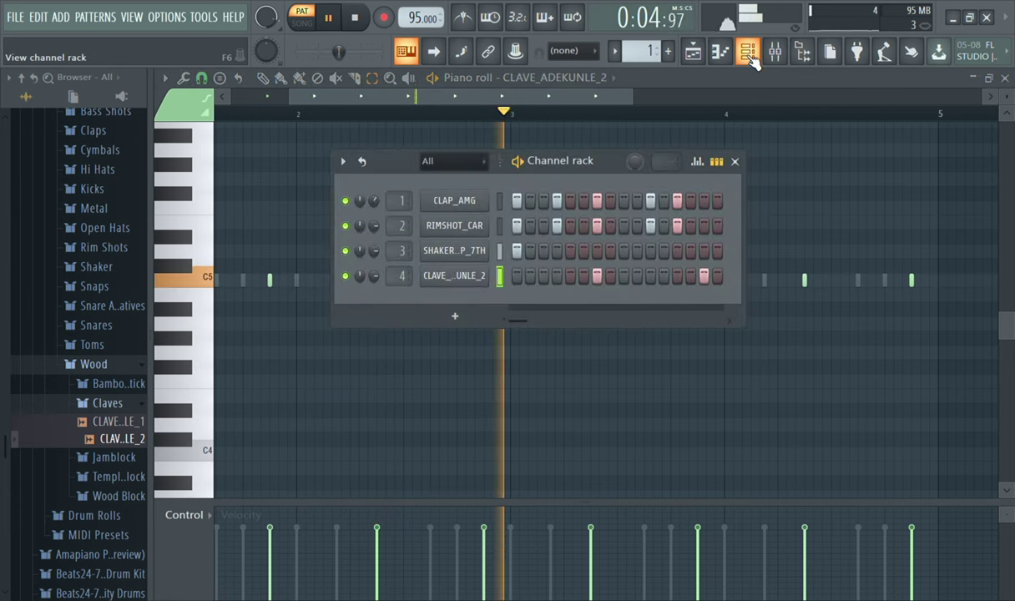
pyautogui.press('space')
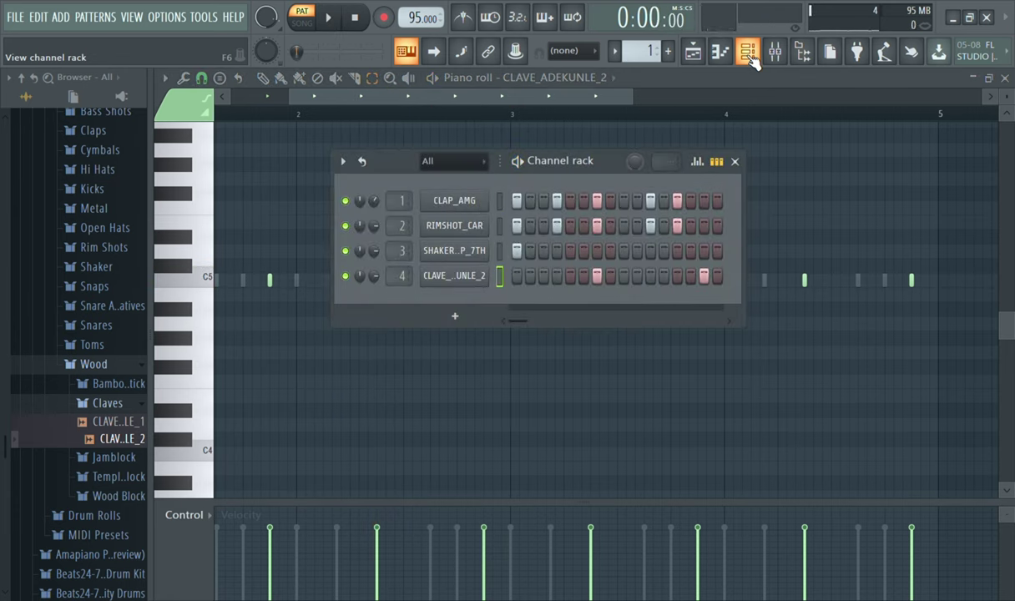
pyautogui.click(119, 405)
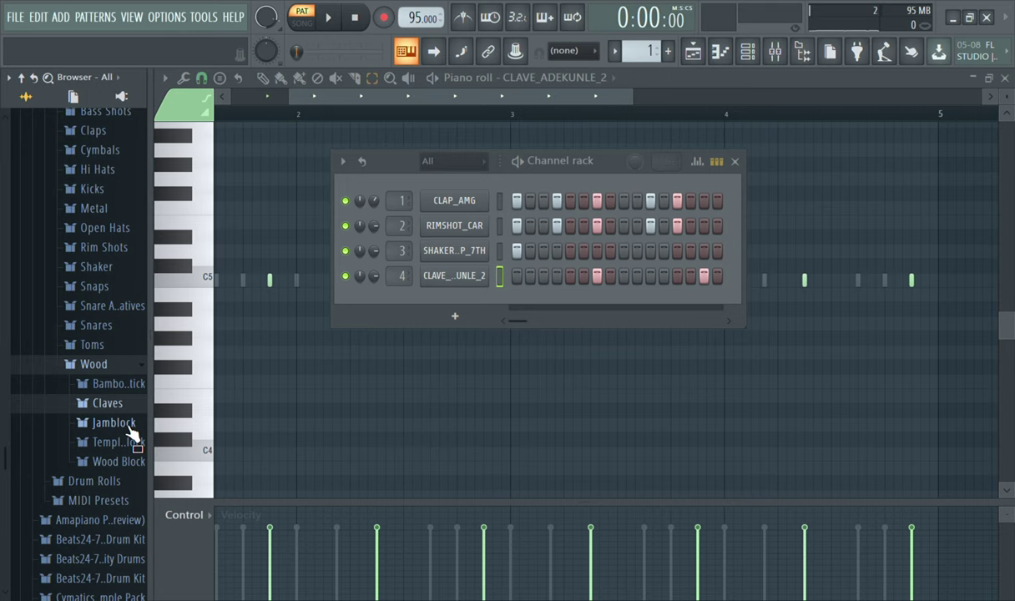
pyautogui.click(117, 462)
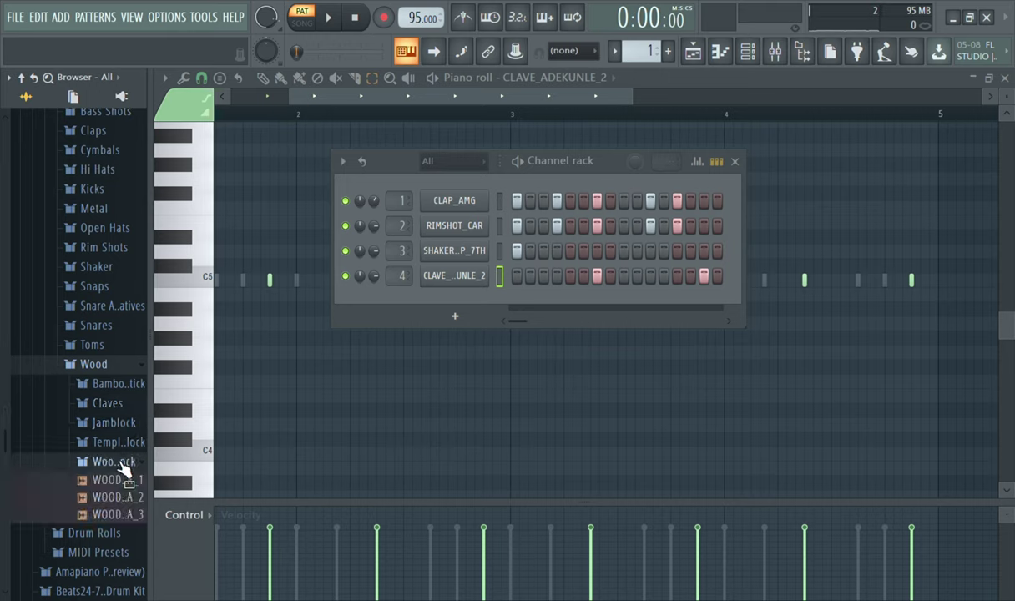
pyautogui.click(112, 513)
pyautogui.click(112, 462)
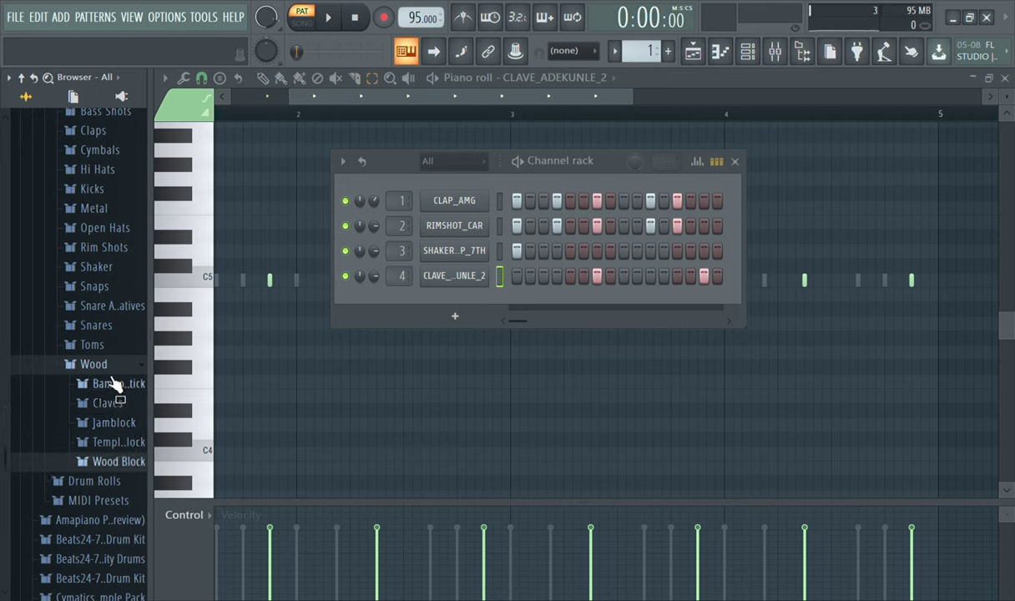
# Collapse the Wood and Drum One Shots folders and audition the two Drum Rolls samples of the Afrobeats pack.
pyautogui.click(112, 372)
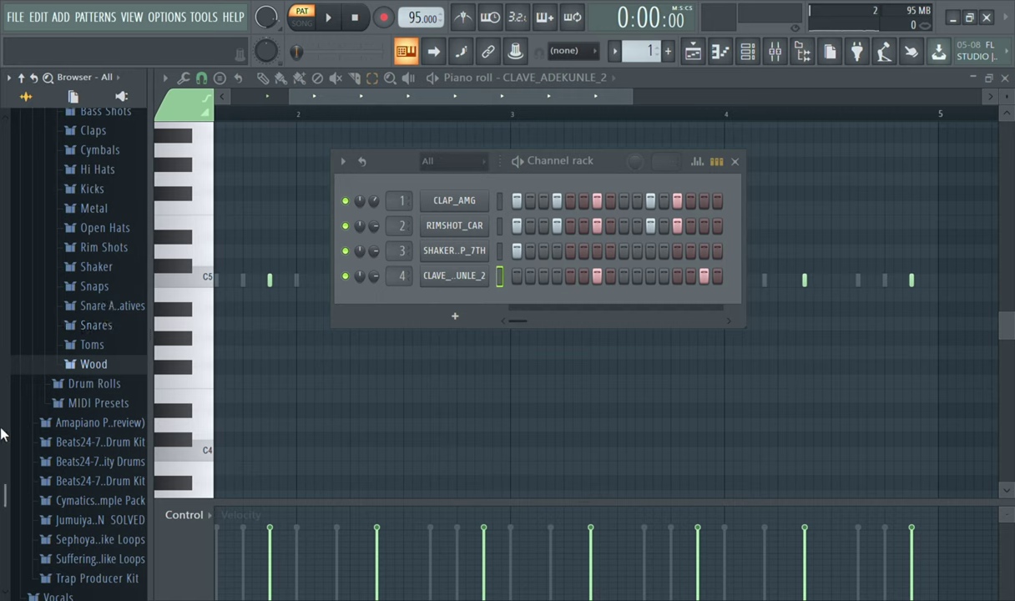
pyautogui.scroll(5, 2, 485)
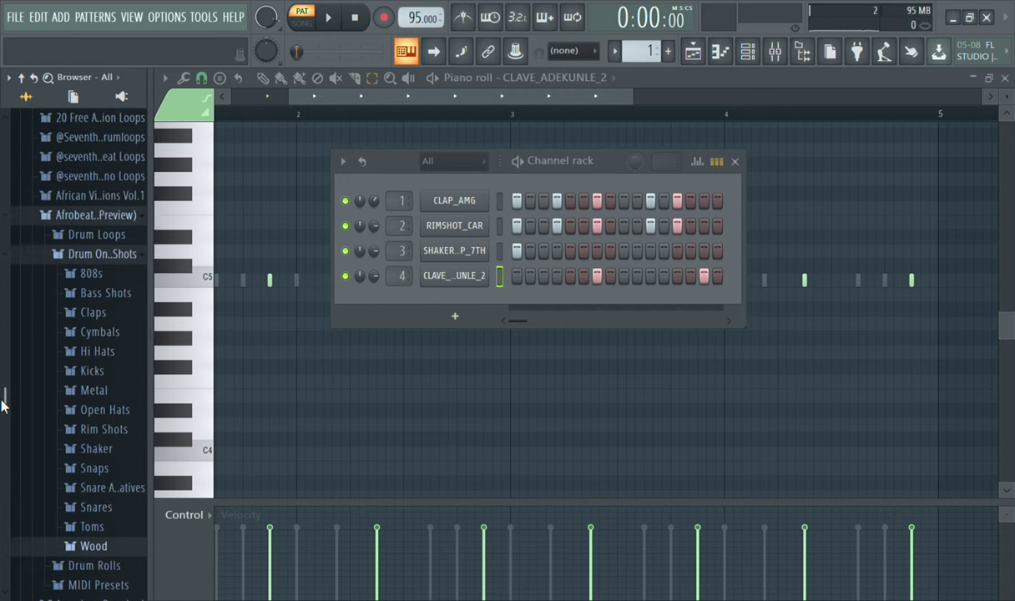
pyautogui.click(120, 261)
pyautogui.click(119, 261)
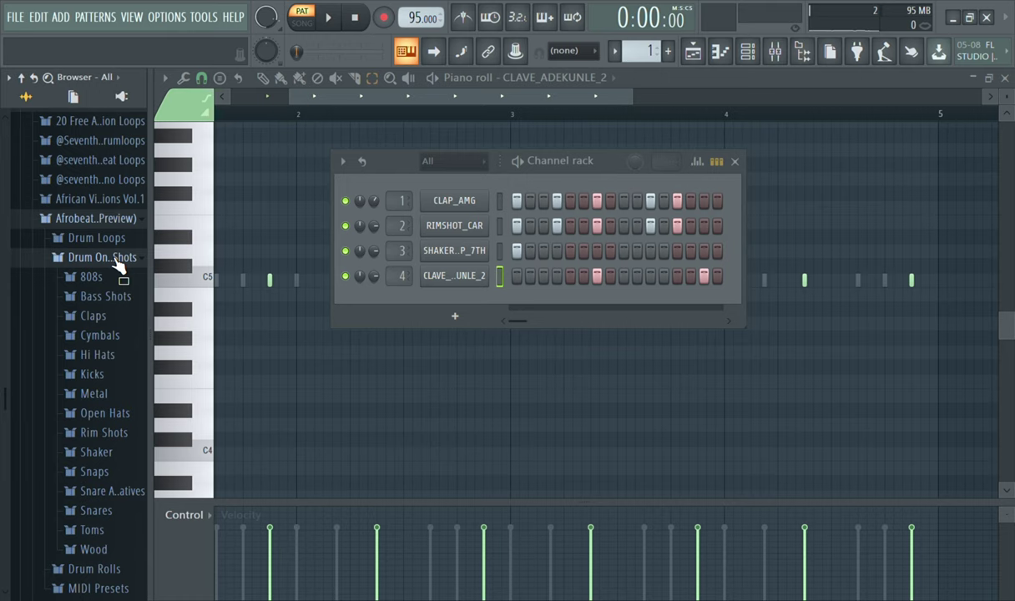
pyautogui.click(117, 259)
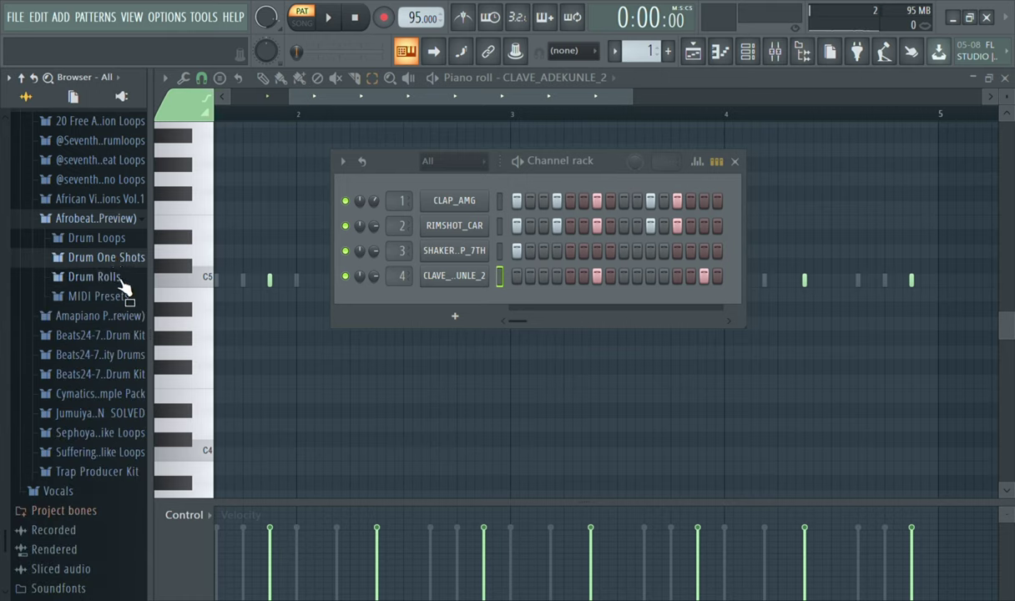
pyautogui.click(94, 278)
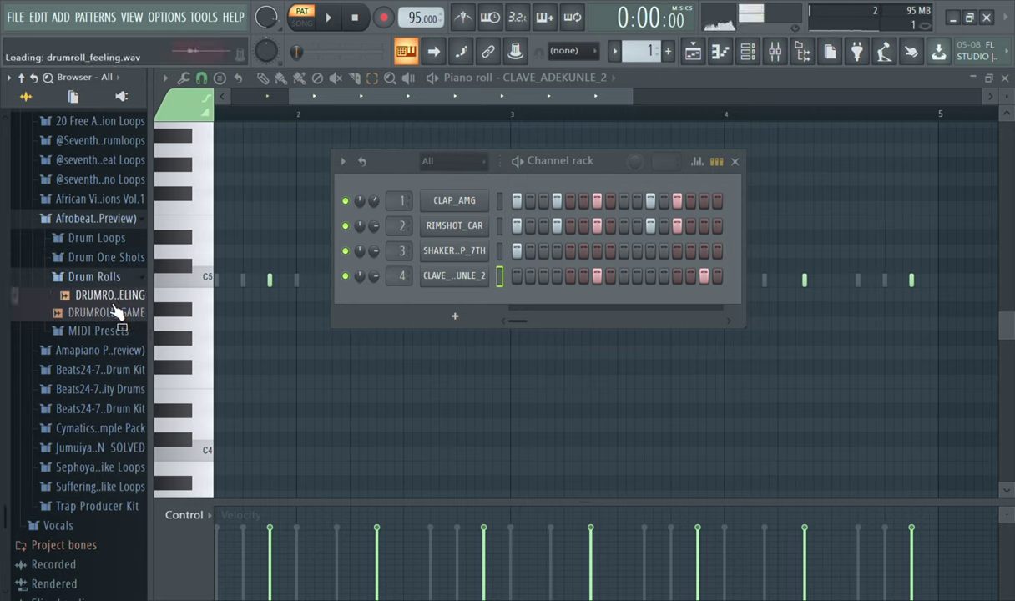
pyautogui.click(113, 315)
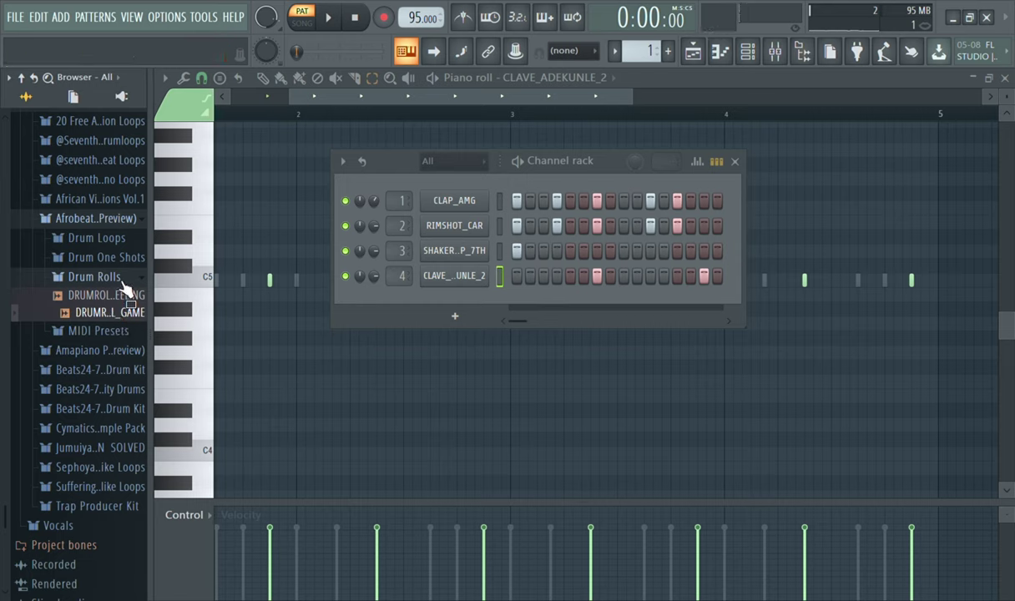
pyautogui.click(130, 281)
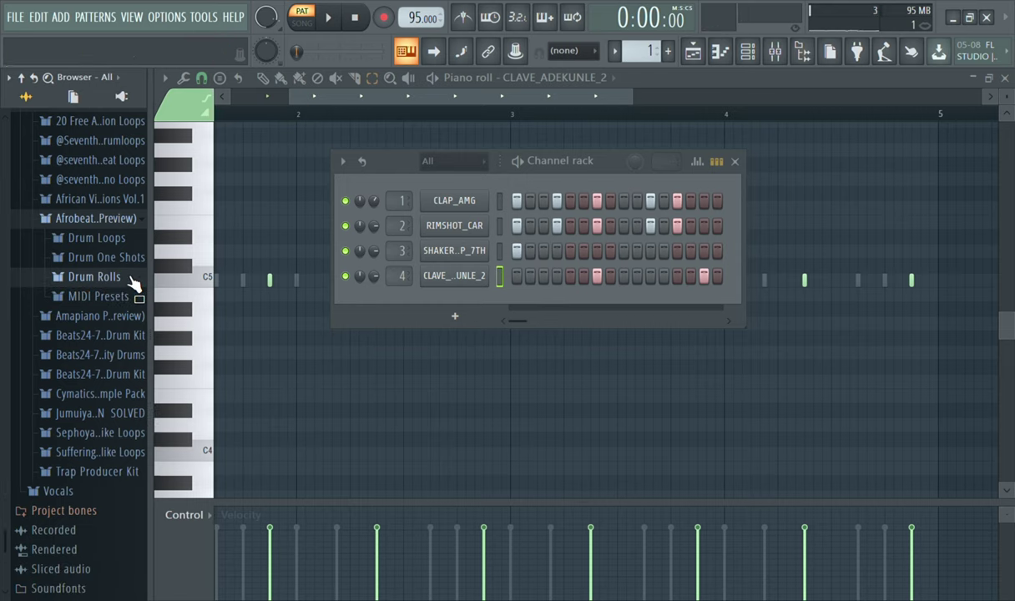
# Audition the Bongos one-shots of the Amapiano pack and add APK_Bongo_1 as a new channel below the clave.
pyautogui.click(121, 221)
pyautogui.click(107, 282)
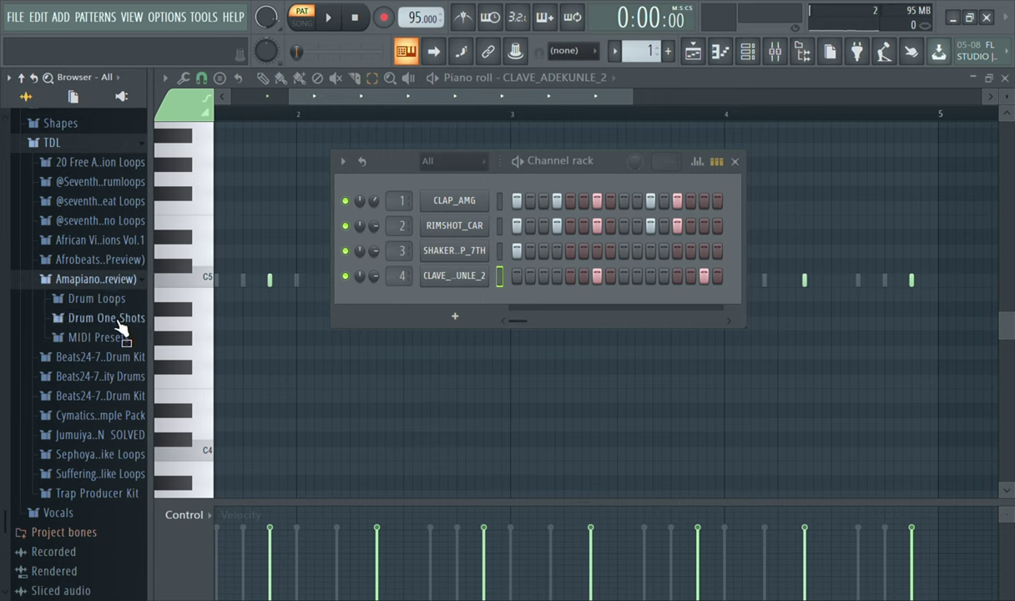
pyautogui.click(117, 322)
pyautogui.click(116, 341)
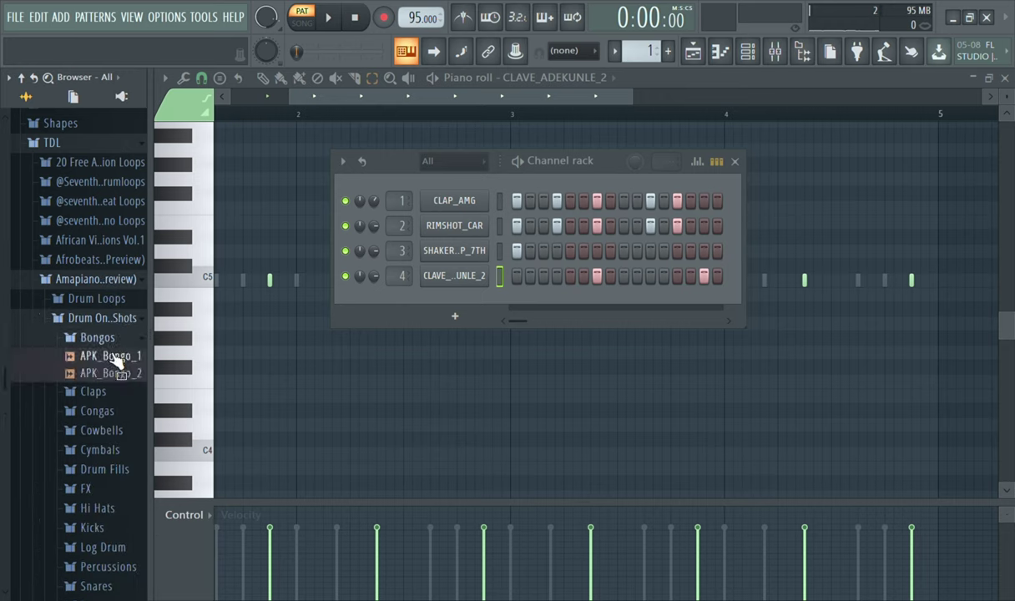
pyautogui.click(112, 374)
pyautogui.click(109, 361)
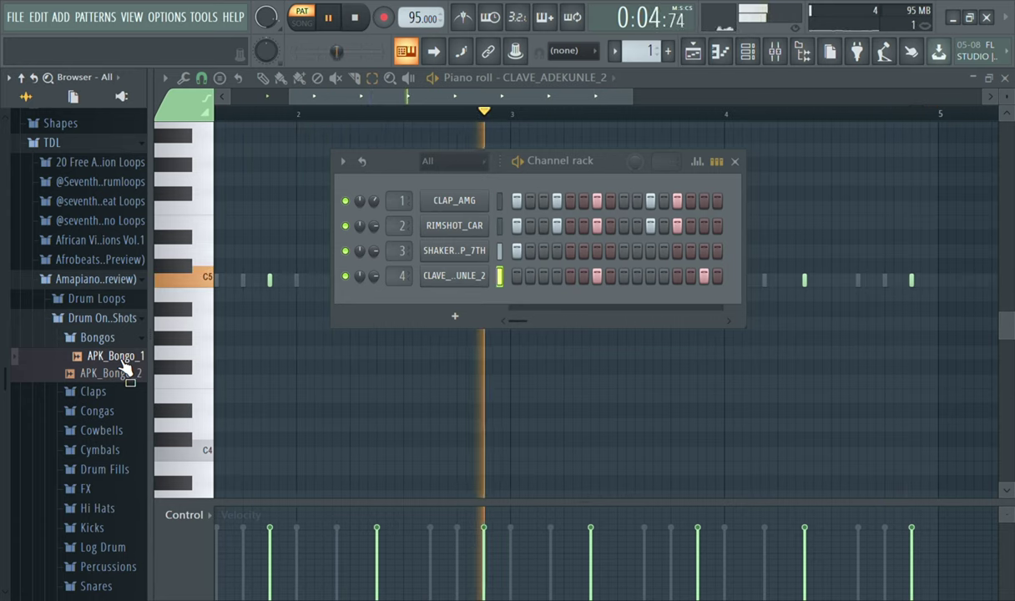
pyautogui.moveTo(122, 365); pyautogui.dragTo(444, 307)
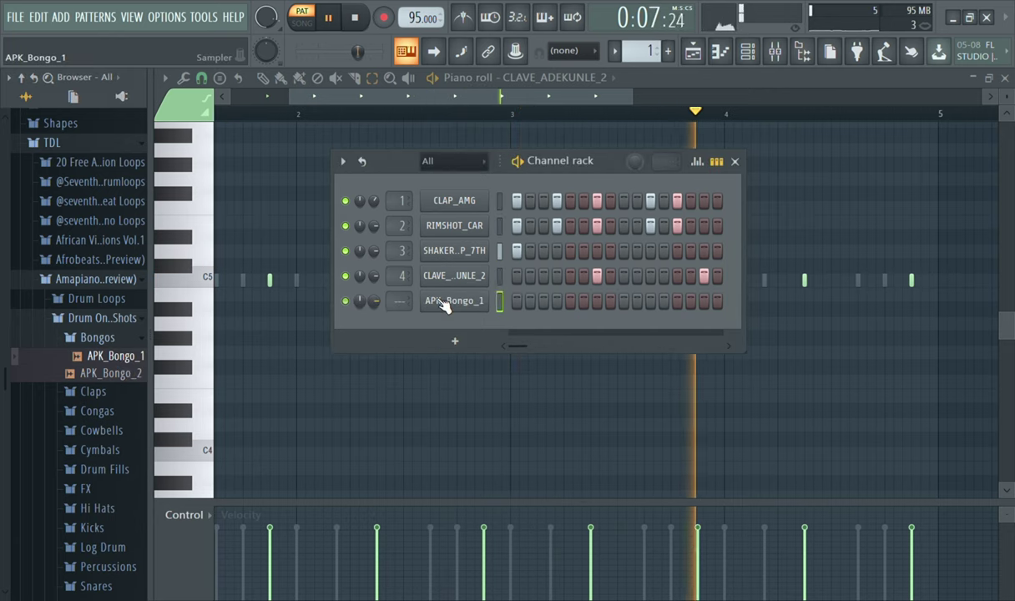
# Place an APK_Bongo_1 hit on step 11 after trying one on step 10, and stop playback.
pyautogui.click(638, 301)
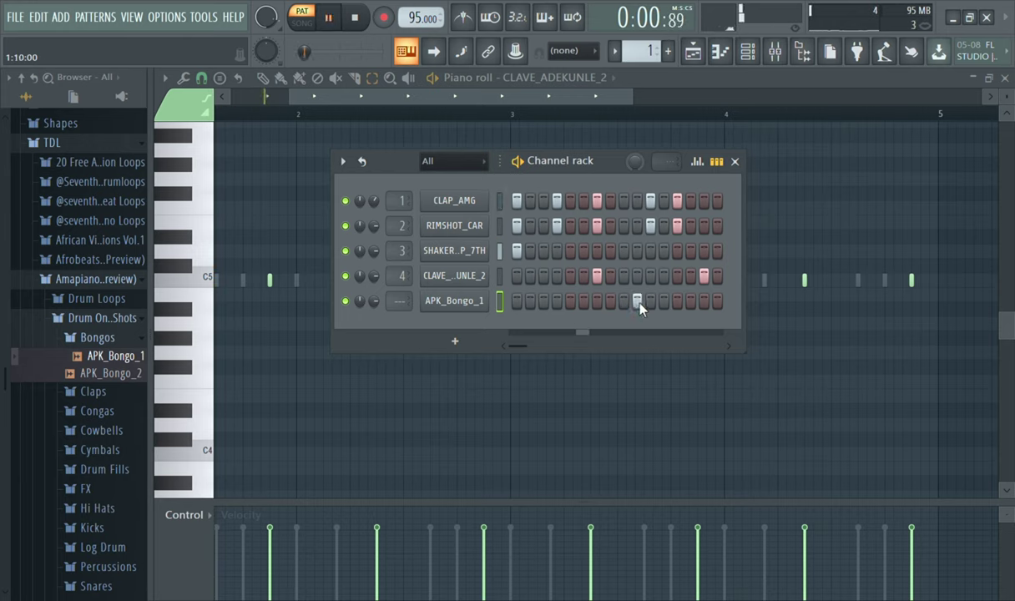
pyautogui.click(638, 301)
pyautogui.click(651, 302)
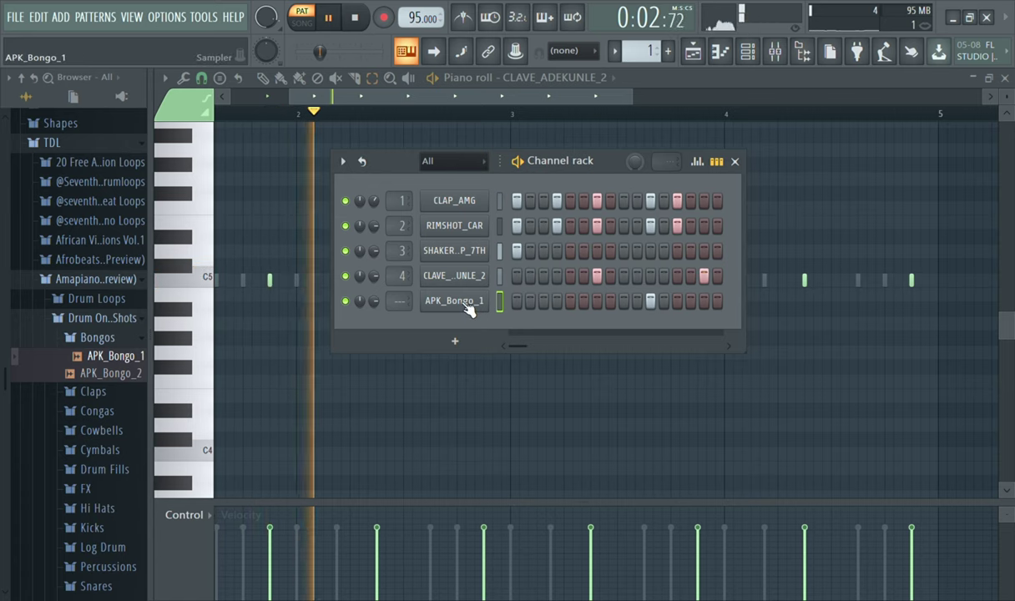
pyautogui.press('space')
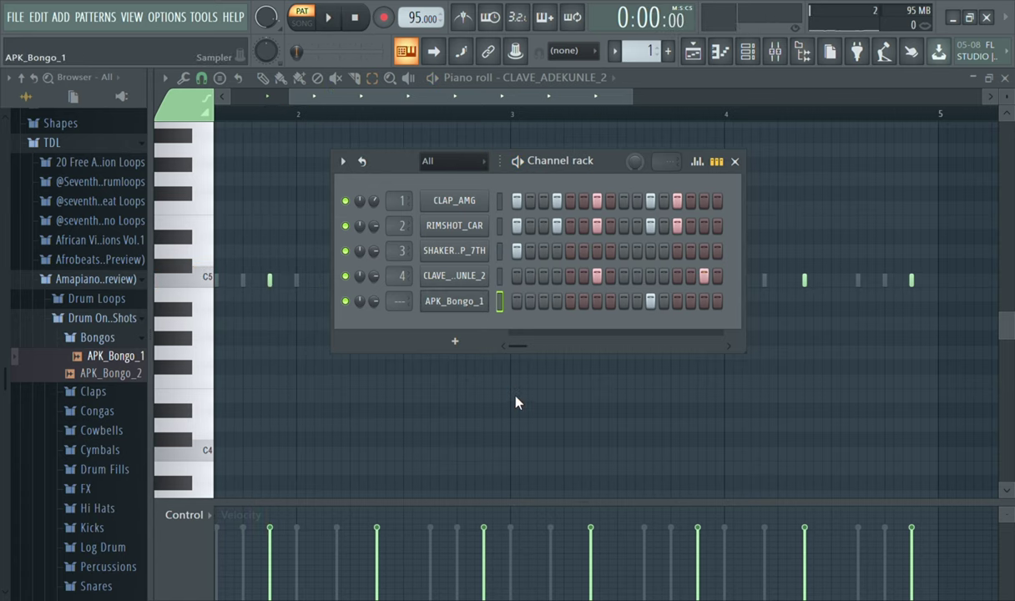
# Enable APK_Bongo_1's volume envelope with sustain and release at minimum, close its settings, and play the pattern.
pyautogui.click(458, 300)
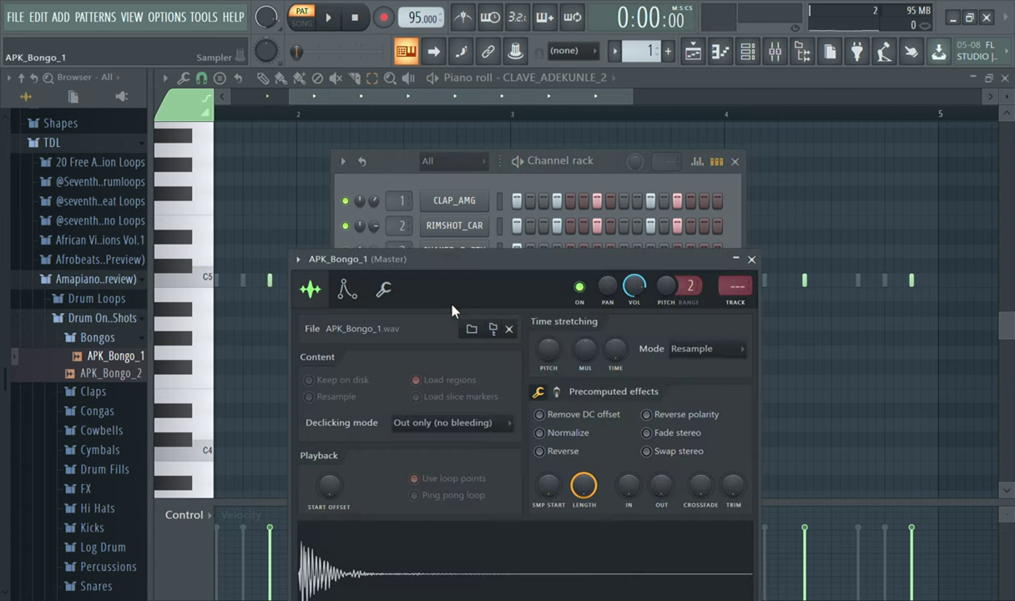
pyautogui.click(360, 302)
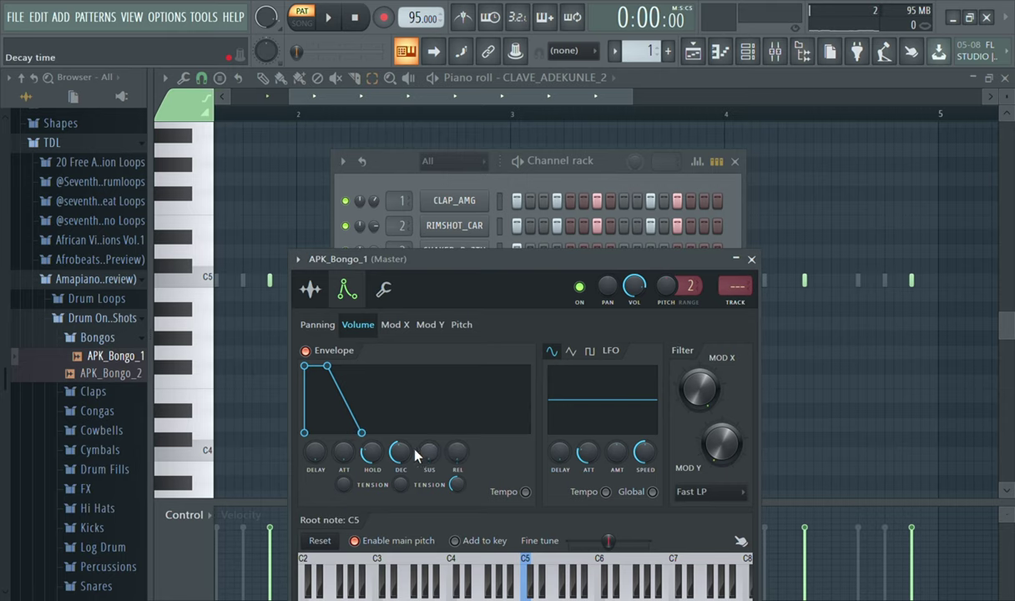
pyautogui.click(311, 289)
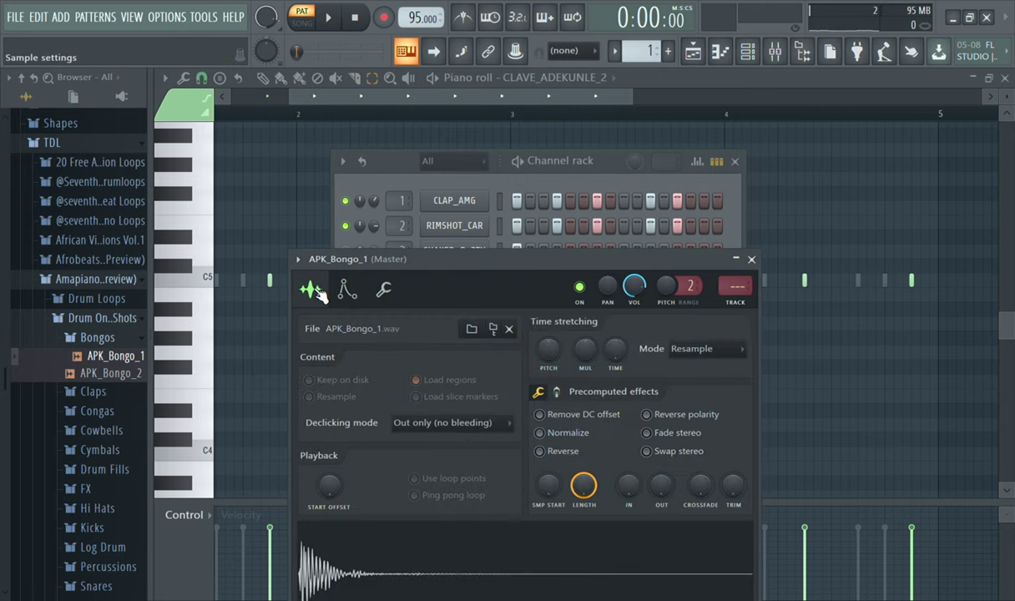
pyautogui.click(751, 260)
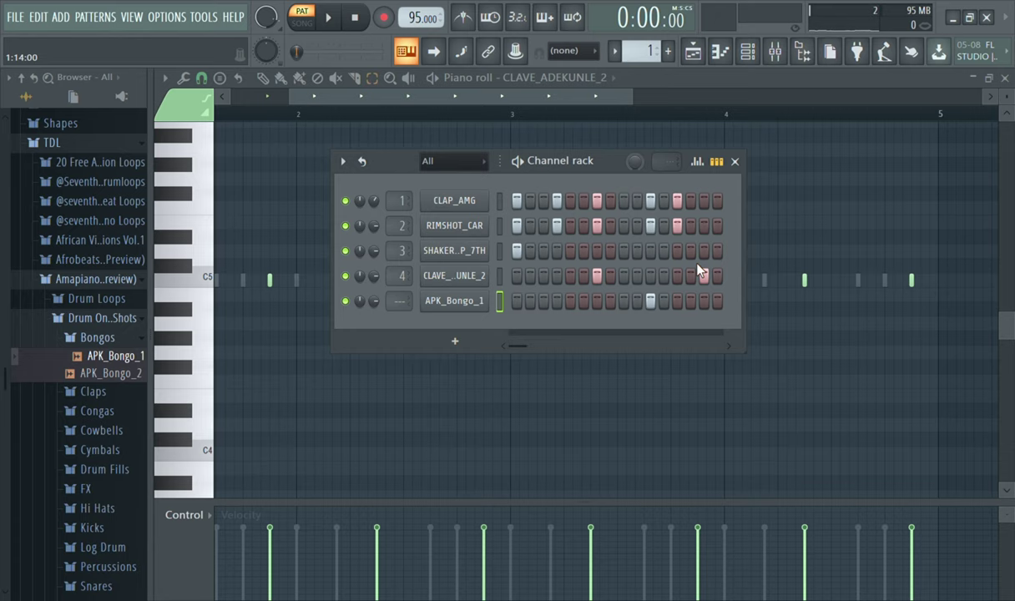
pyautogui.press('space')
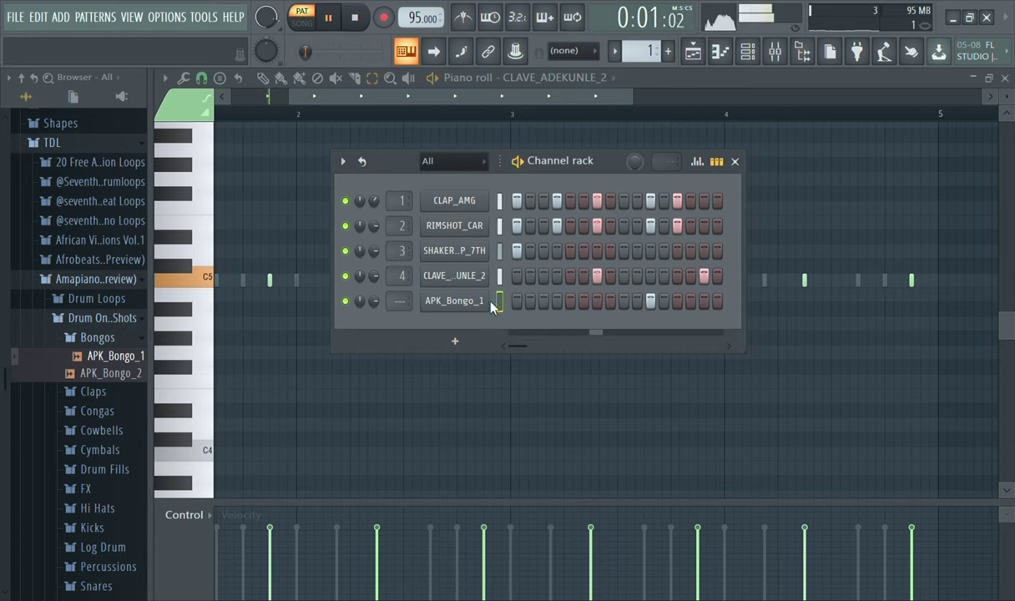
# Switch the piano roll to APK_Bongo_1 and duplicate its bar 1 note into bars 2, 3 and 4.
pyautogui.click(536, 77)
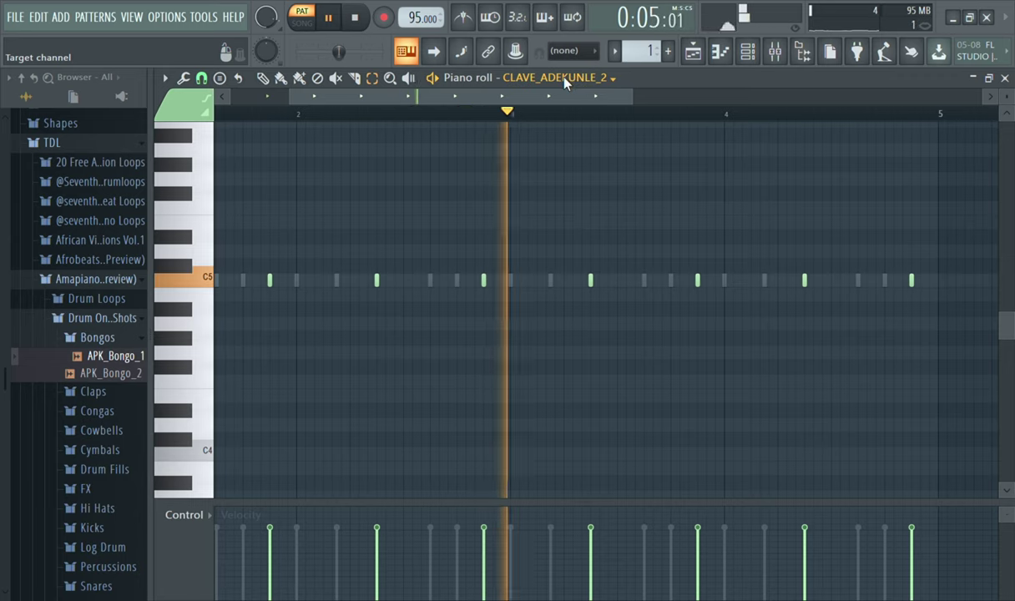
pyautogui.press('Down')
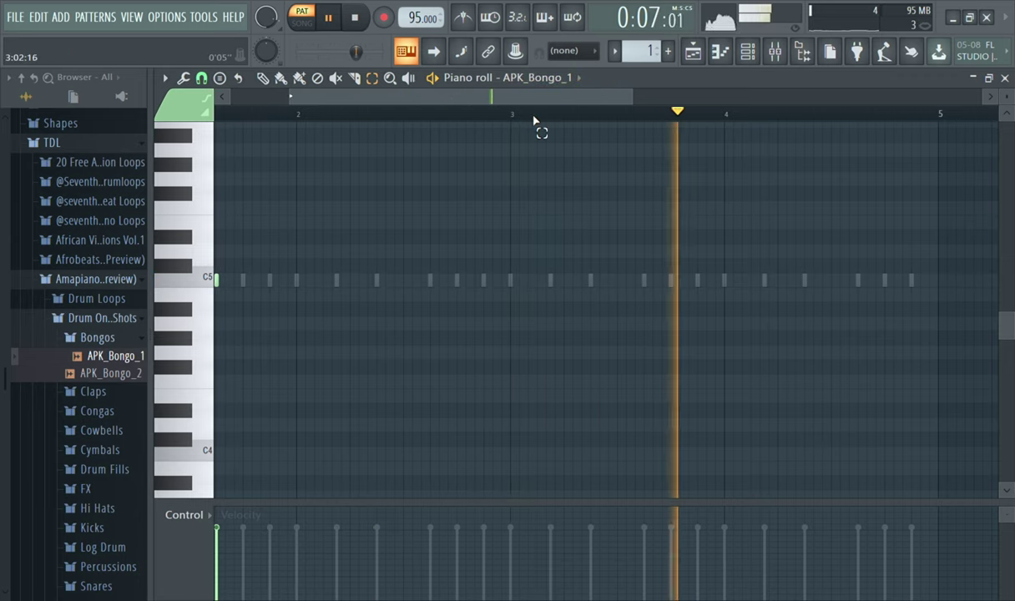
pyautogui.moveTo(507, 104); pyautogui.dragTo(451, 104)
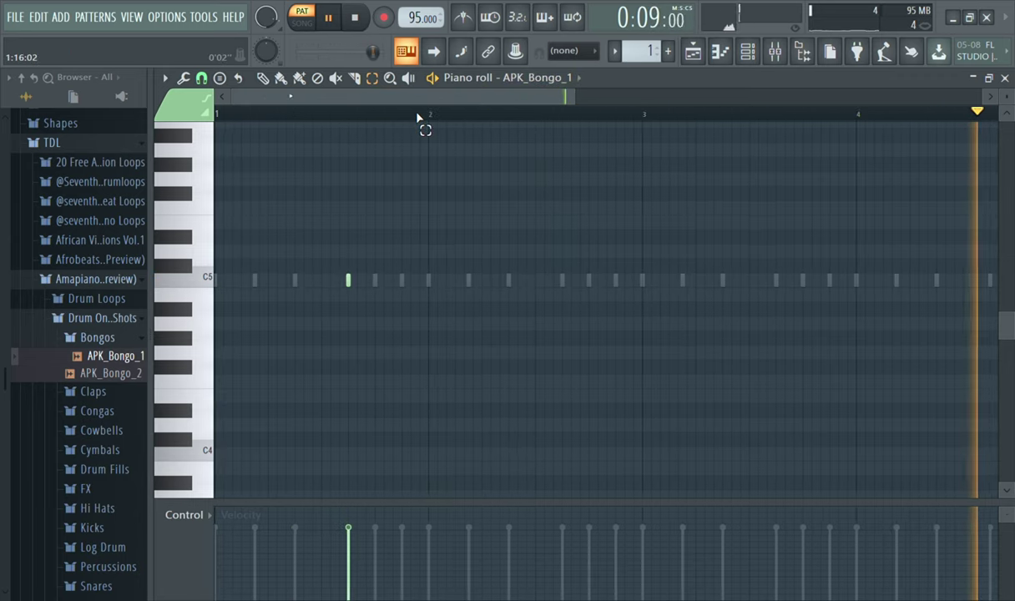
pyautogui.scroll(2, 304, 124)
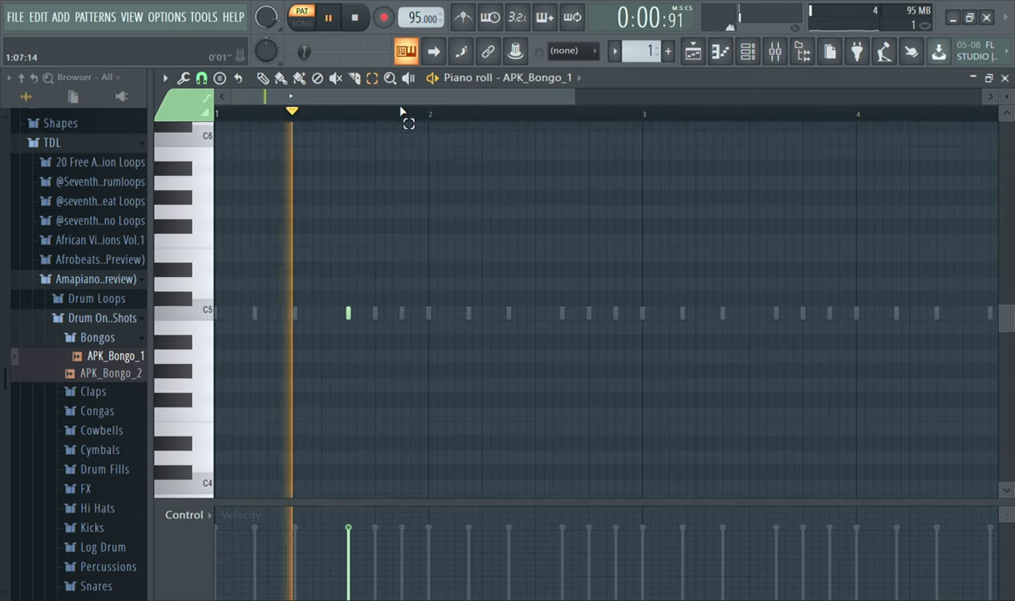
pyautogui.moveTo(427, 117); pyautogui.dragTo(104, 133)
pyautogui.hotkey('ctrl', 'b')
pyautogui.hotkey('ctrl', 'b')
pyautogui.hotkey('ctrl', 'b')
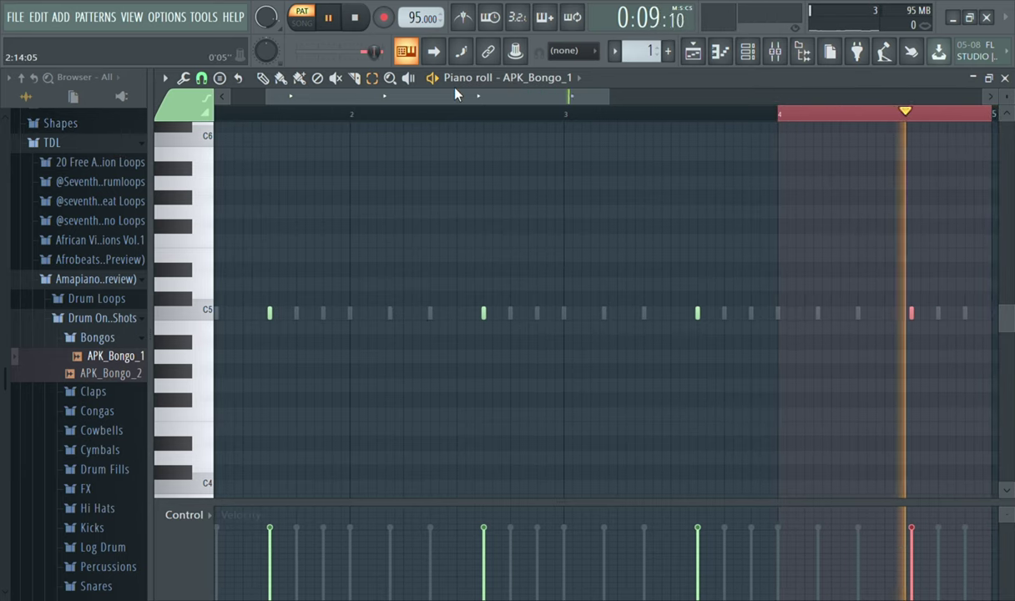
pyautogui.hotkey('ctrl', 'd')
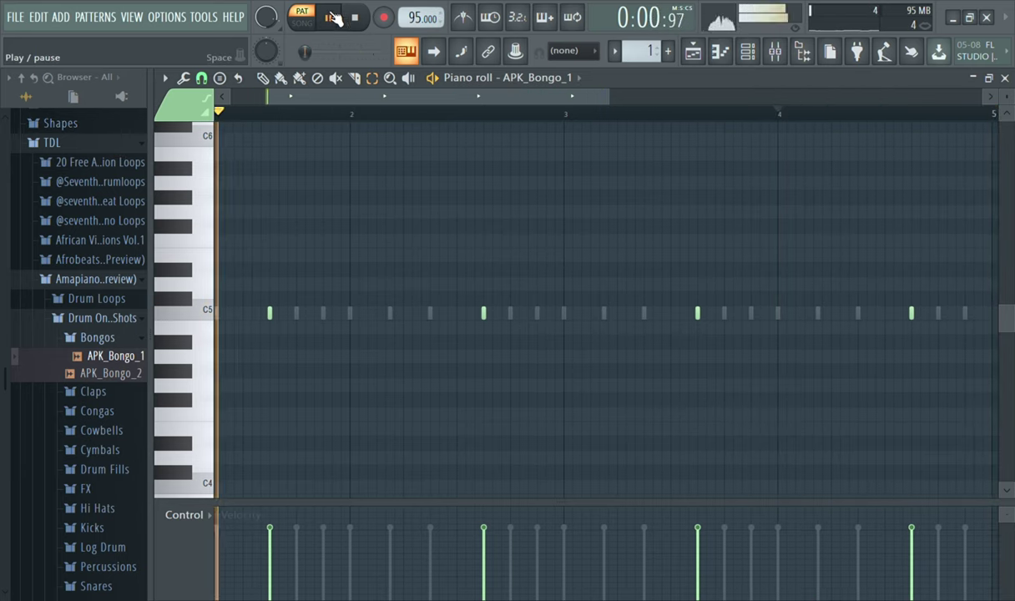
pyautogui.click(364, 22)
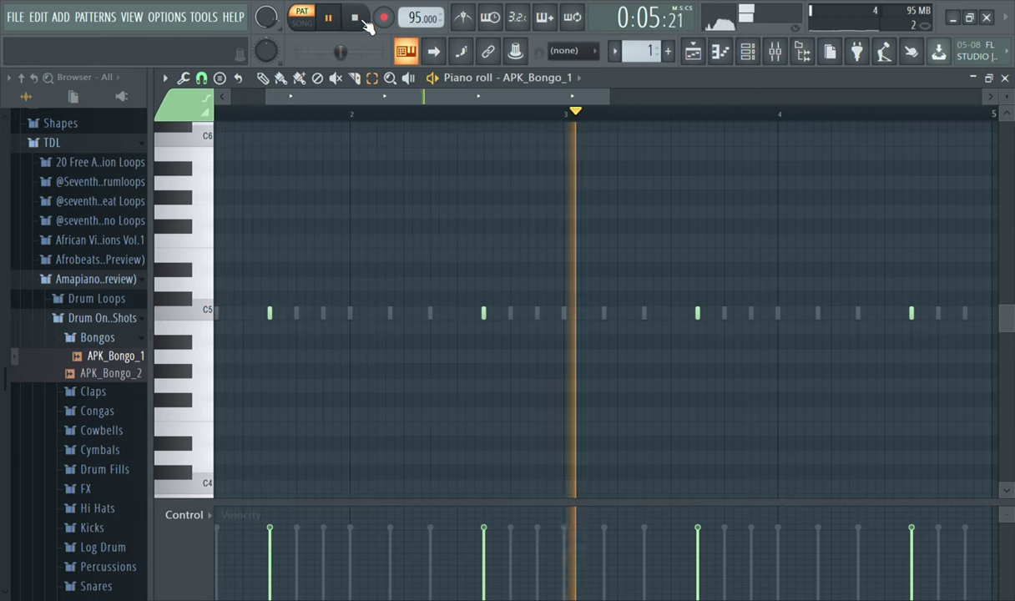
# Stop playback and add APK_Conga_1 from the Amapiano pack's Congas folder as a new channel below APK_Bongo_1.
pyautogui.click(757, 52)
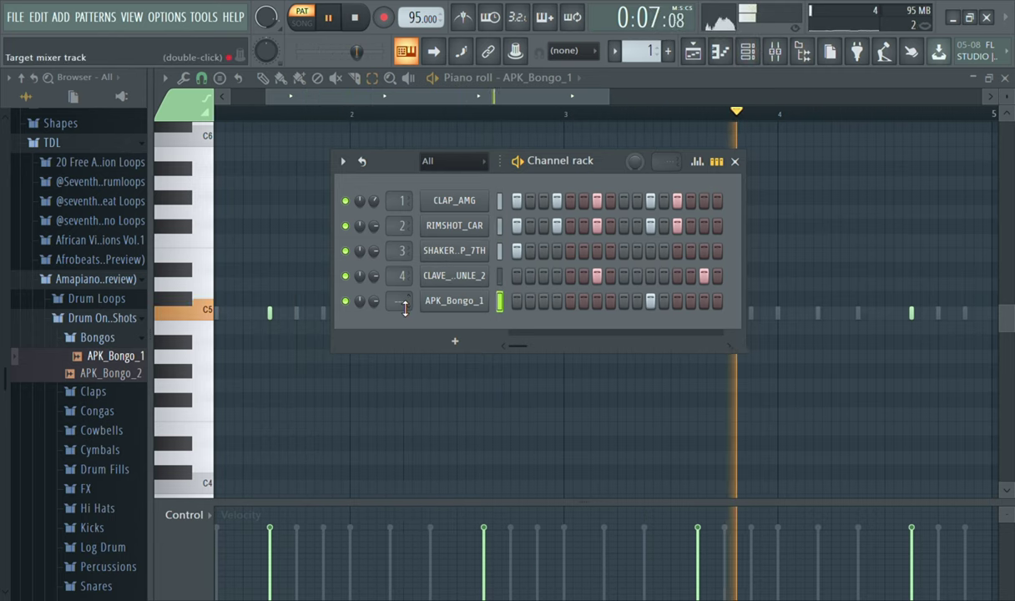
pyautogui.press('space')
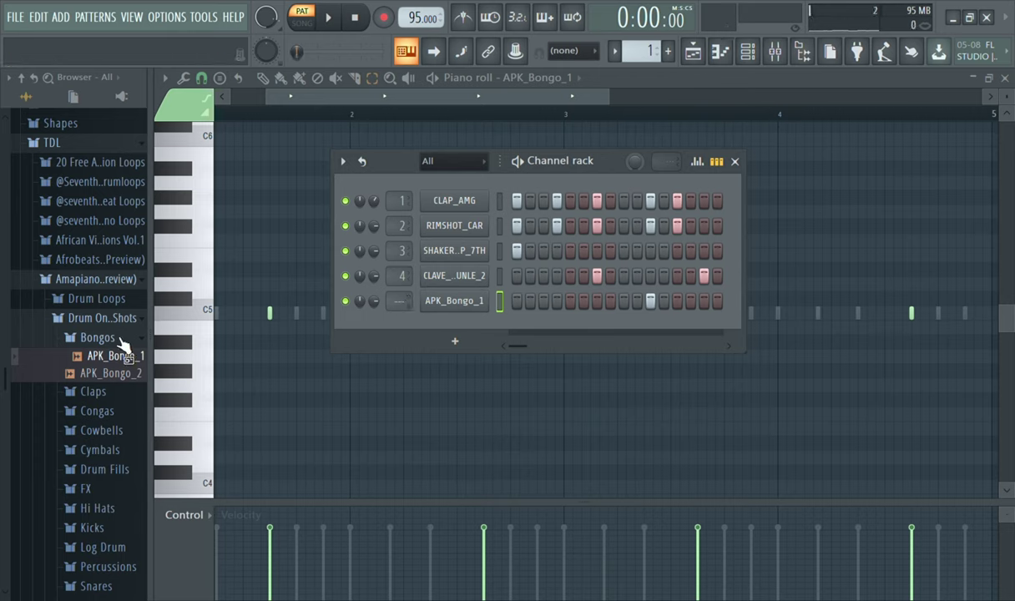
pyautogui.click(123, 345)
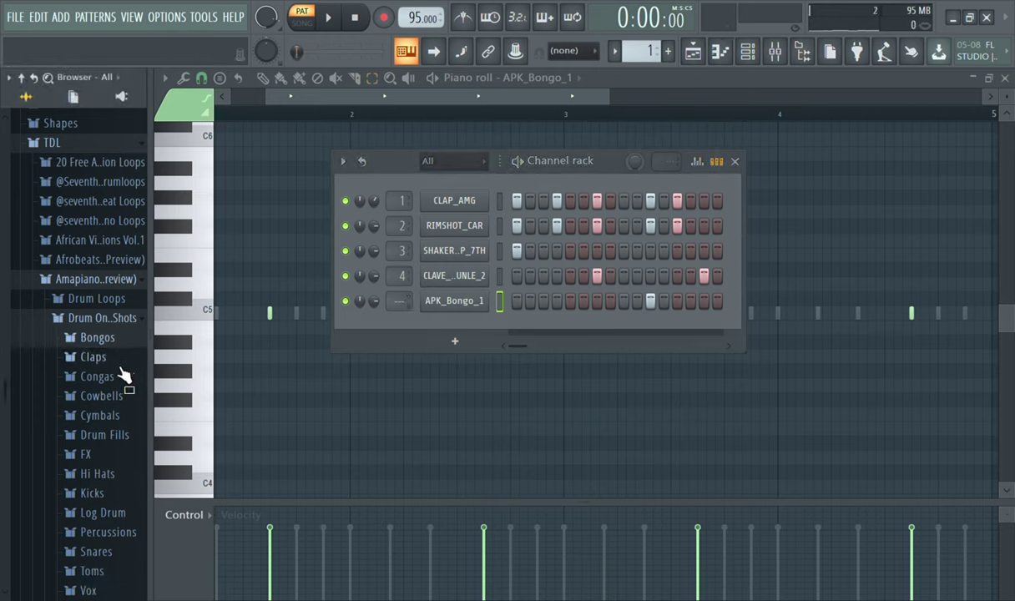
pyautogui.click(122, 381)
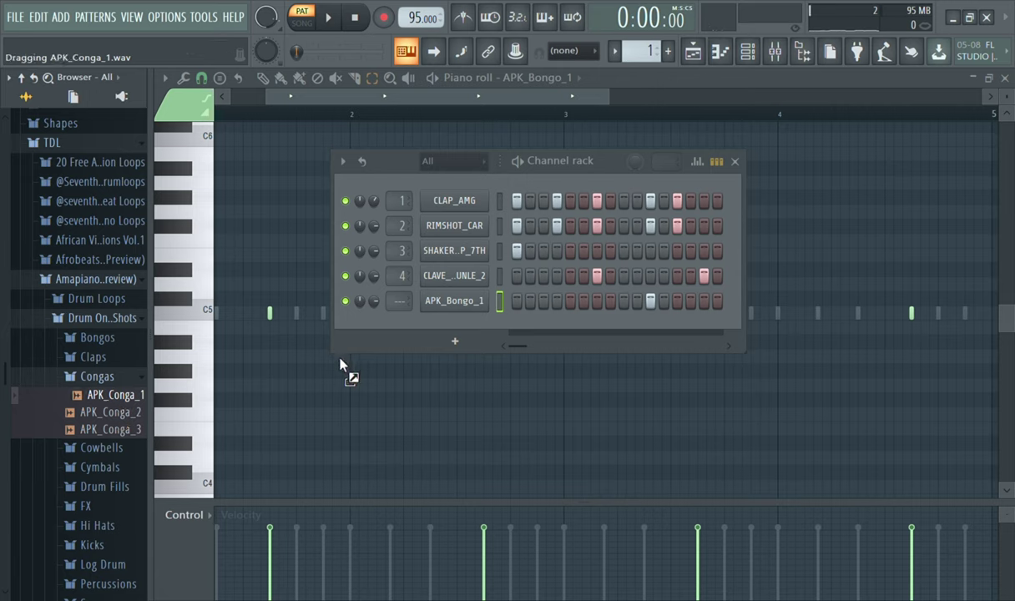
pyautogui.moveTo(438, 322); pyautogui.dragTo(443, 324)
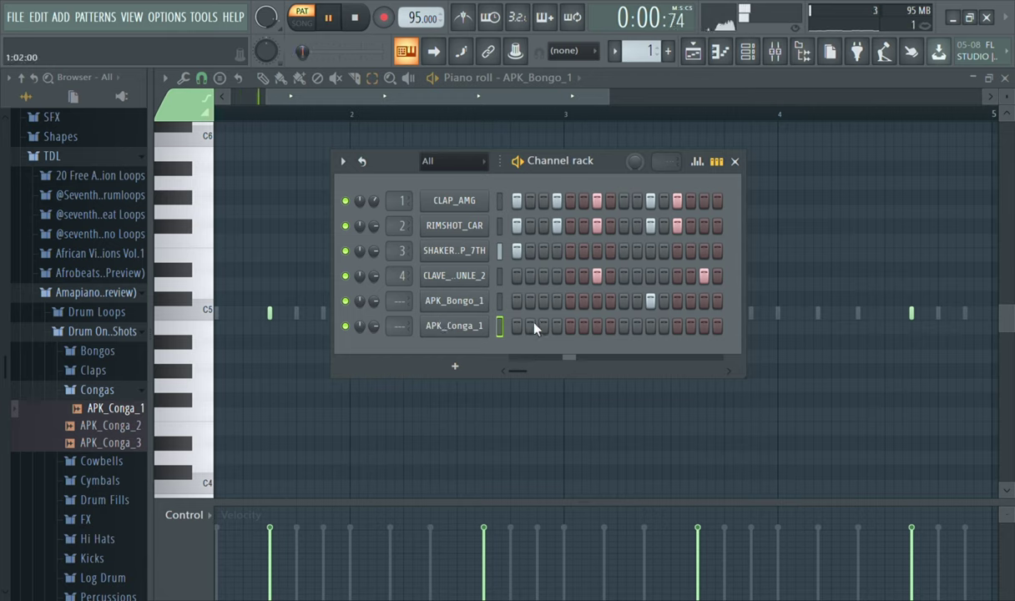
# Place APK_Conga_1 hits on steps 9 and 11 after trying one on step 8, and briefly check its channel settings.
pyautogui.click(610, 328)
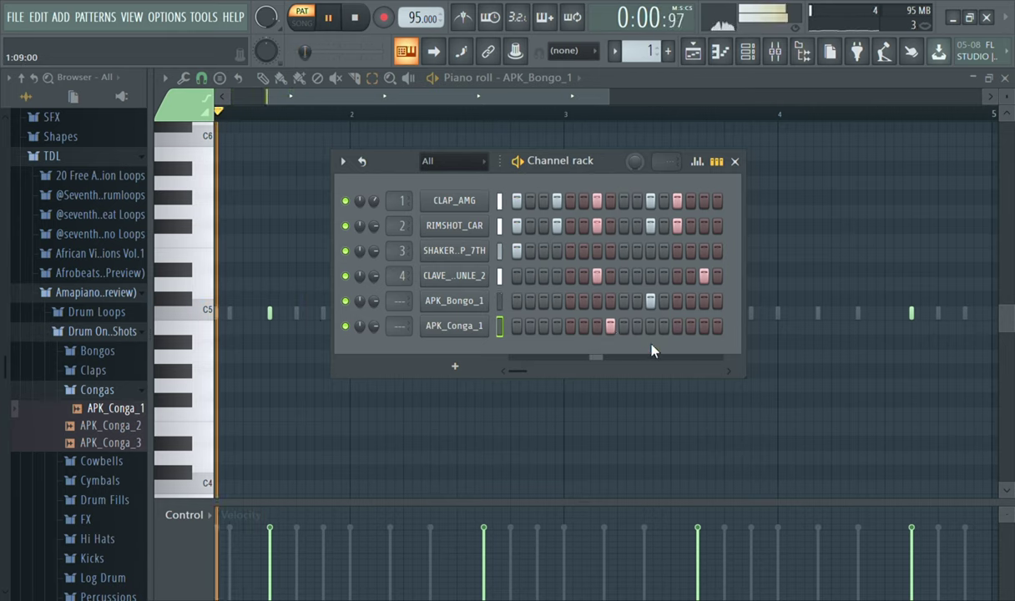
pyautogui.rightClick(610, 326)
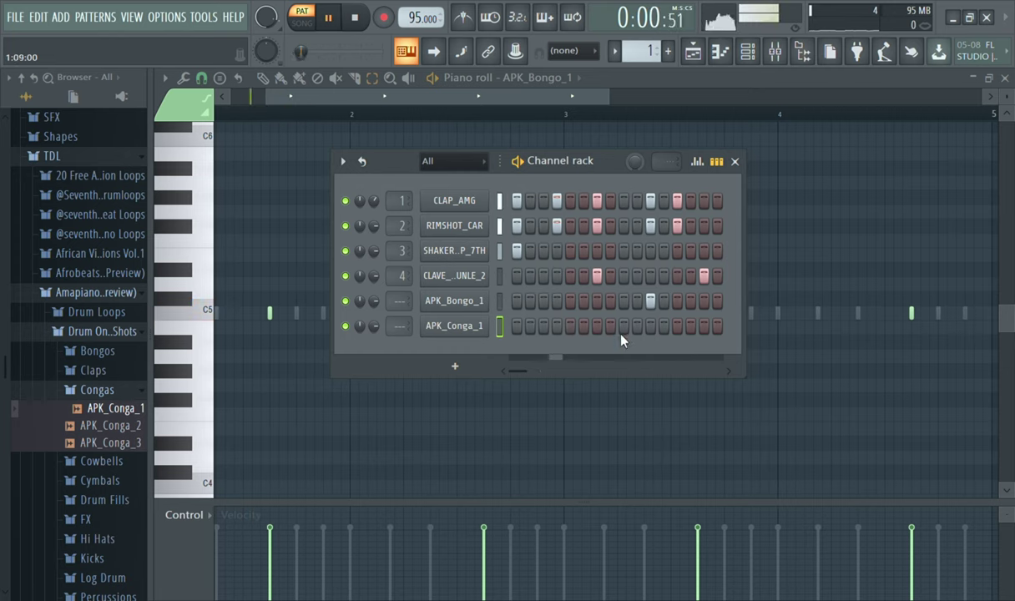
pyautogui.click(624, 329)
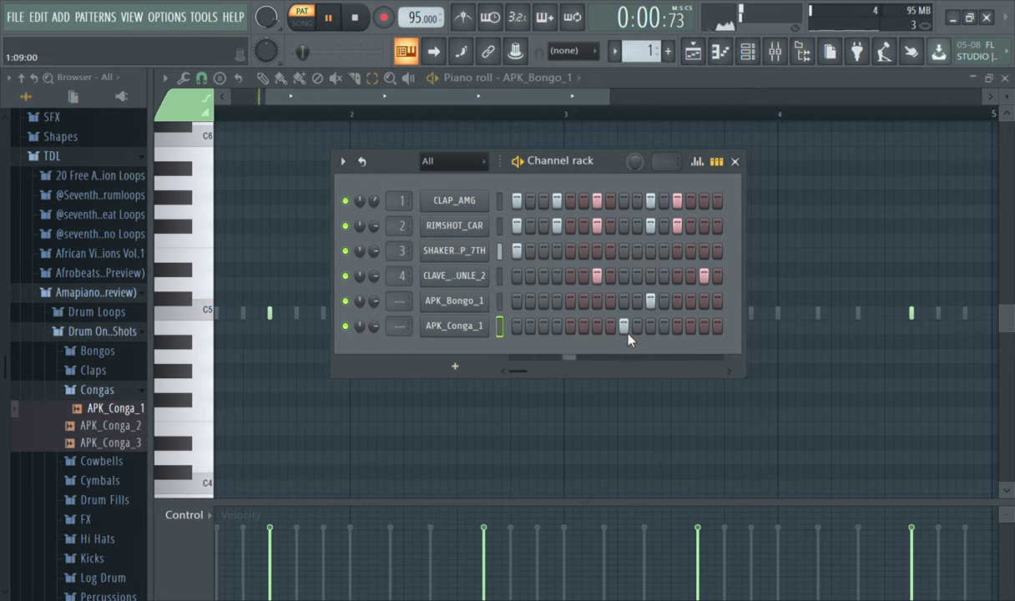
pyautogui.click(650, 327)
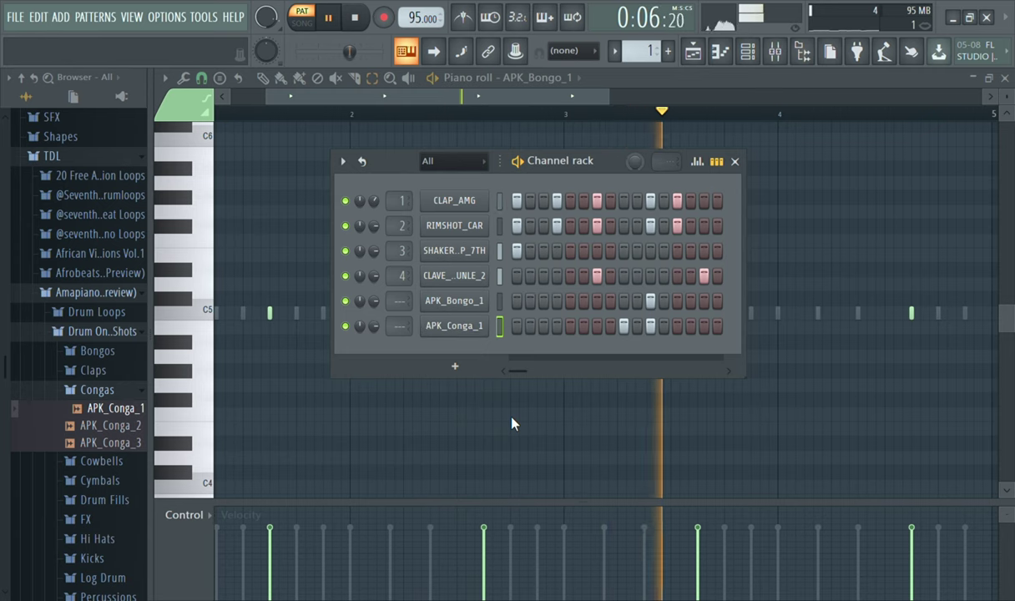
pyautogui.click(455, 326)
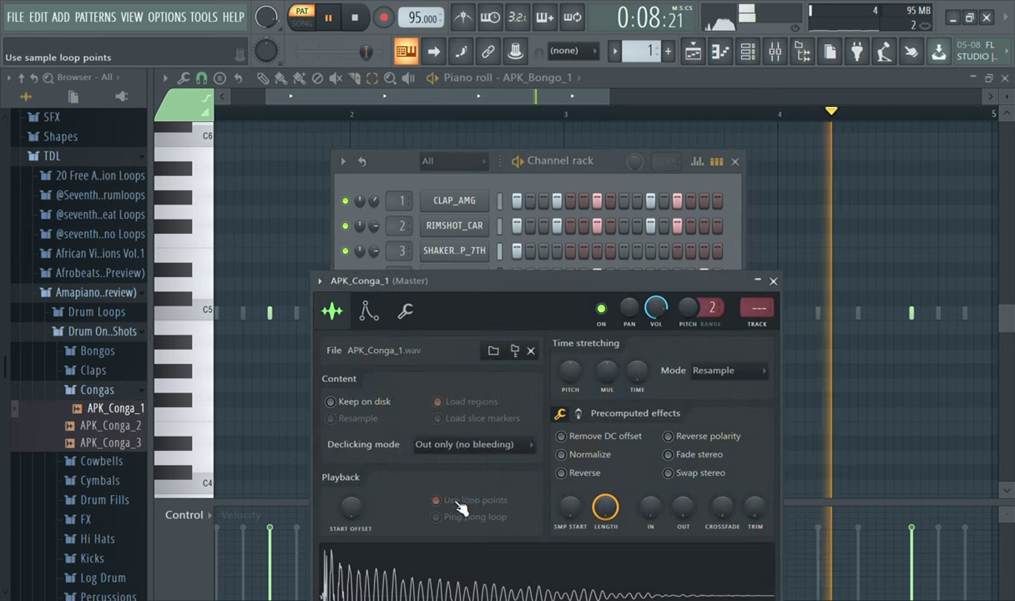
pyautogui.click(773, 281)
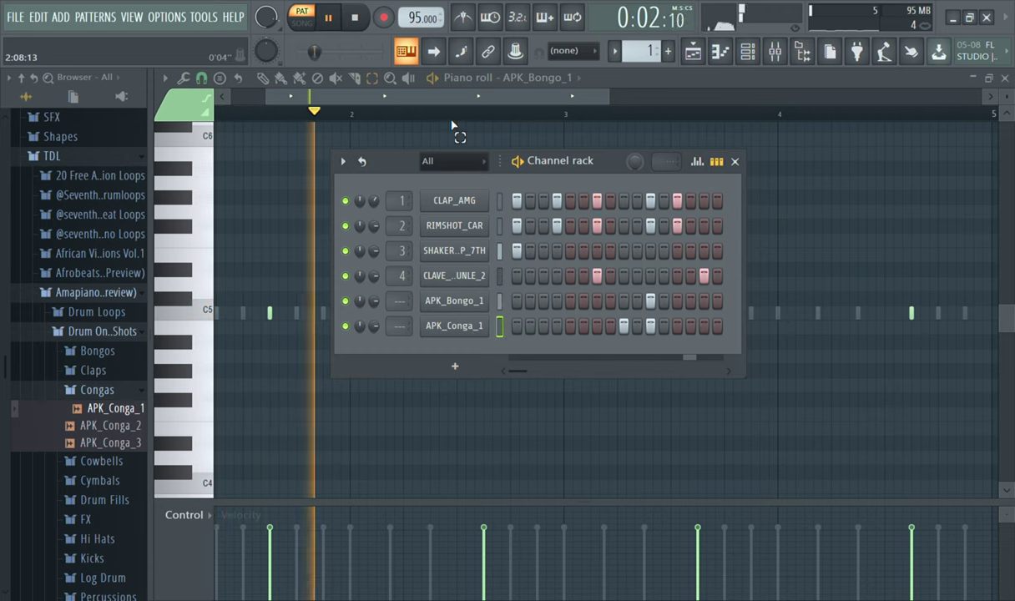
# Switch the piano roll to APK_Conga_1, duplicate its bar 1 notes into bars 2, 3 and 4, and play the pattern.
pyautogui.click(528, 81)
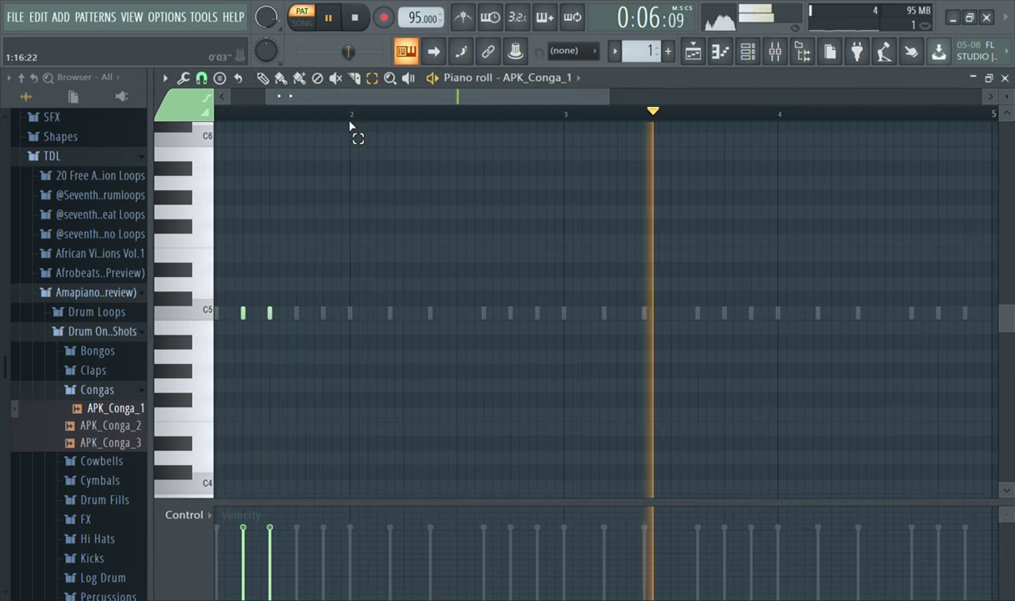
pyautogui.moveTo(351, 119); pyautogui.dragTo(184, 124)
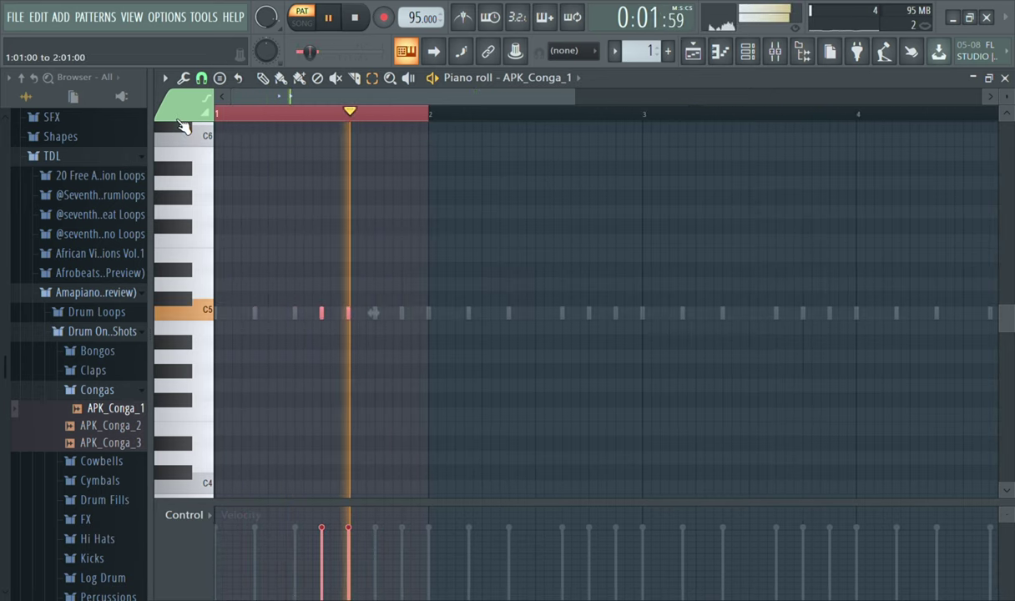
pyautogui.hotkey('ctrl', 'b')
pyautogui.hotkey('ctrl', 'b')
pyautogui.hotkey('ctrl', 'b')
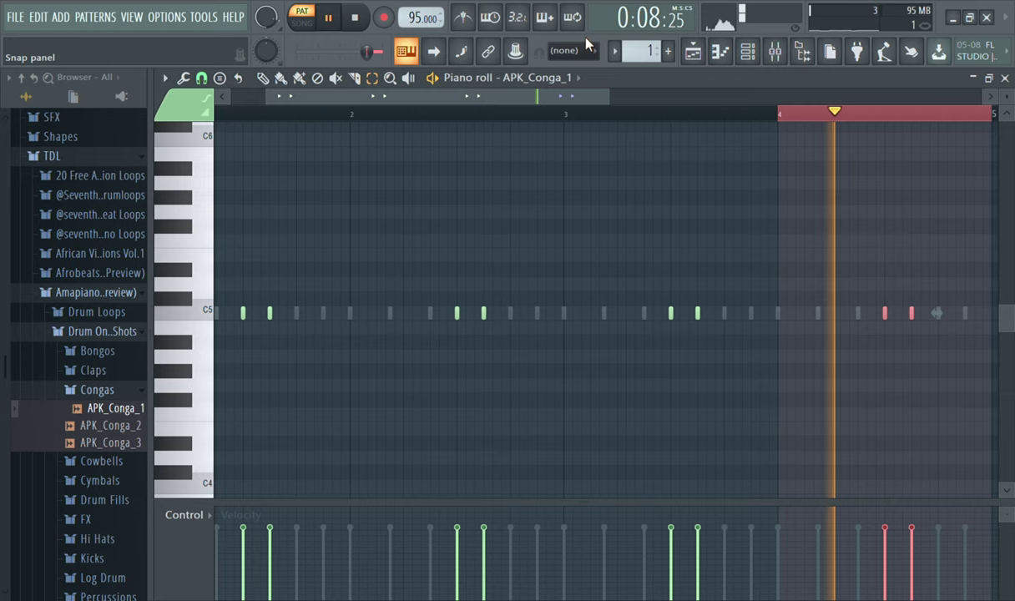
pyautogui.click(790, 117)
pyautogui.click(359, 17)
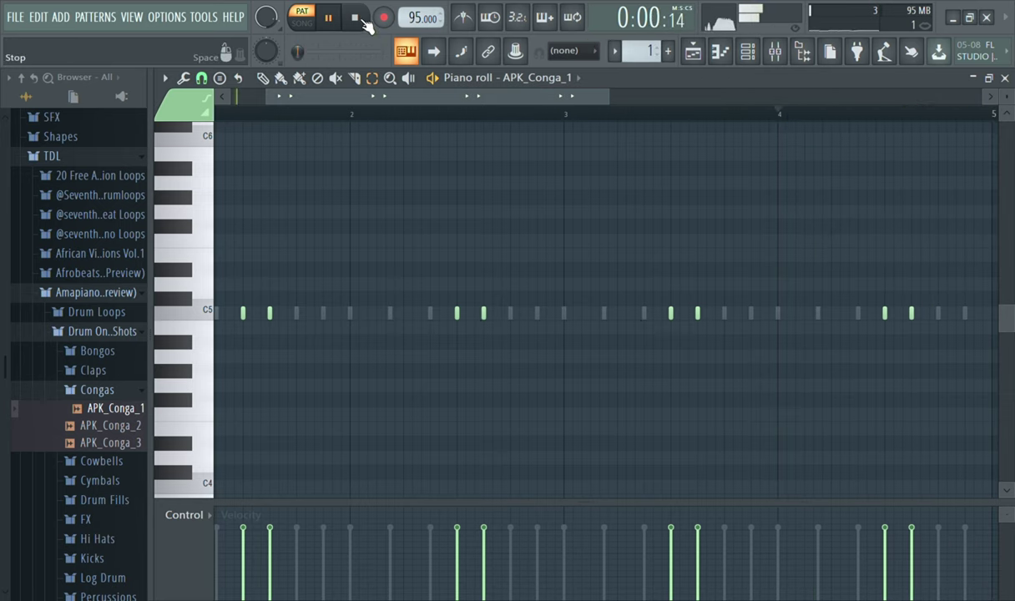
pyautogui.click(329, 18)
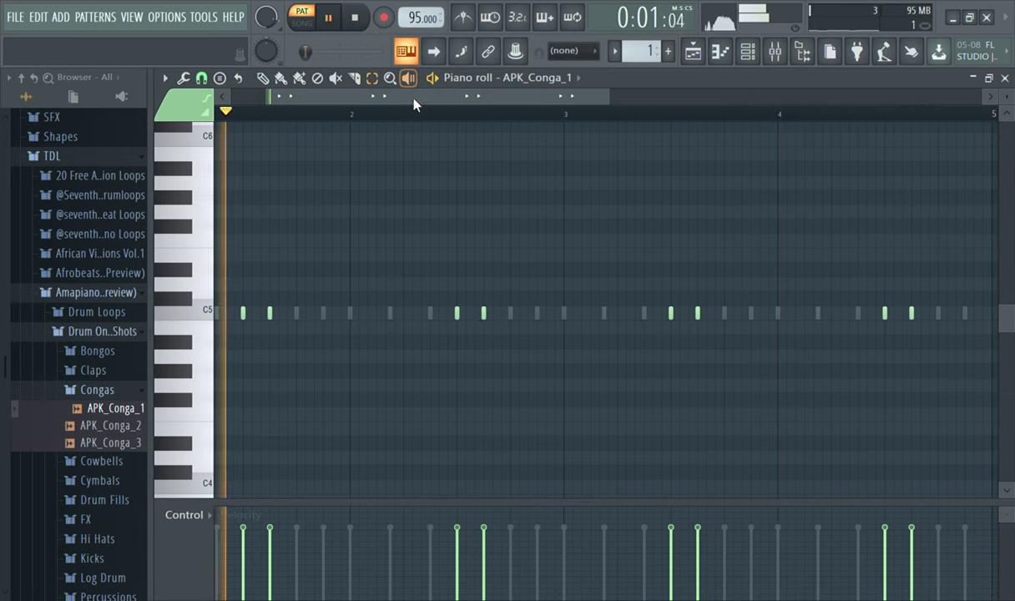
# Bring back the channel rack and audition the Cowbells one-shots of the Amapiano pack over the pattern.
pyautogui.click(749, 53)
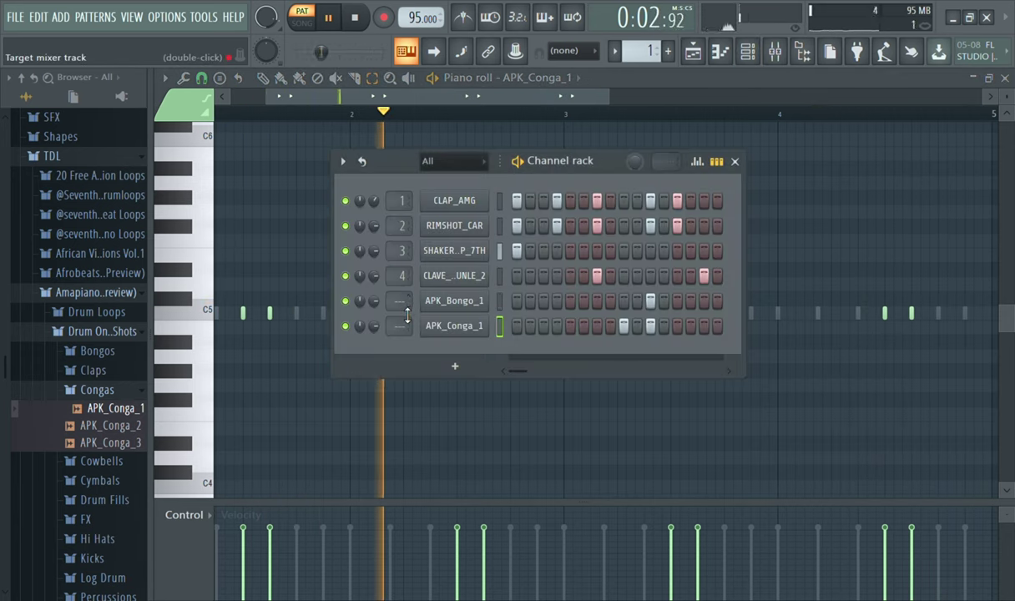
pyautogui.click(124, 392)
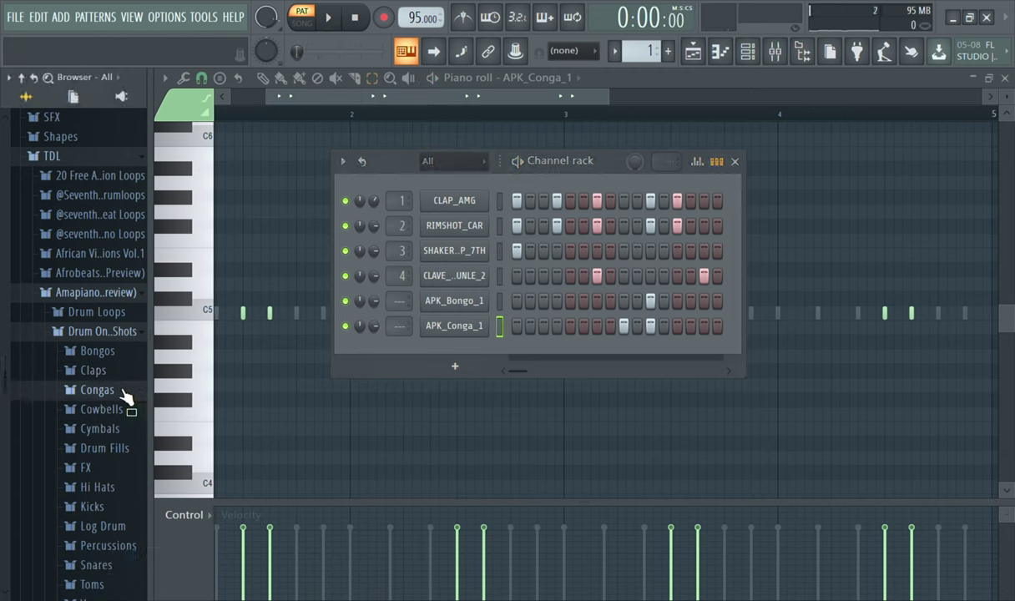
pyautogui.click(108, 410)
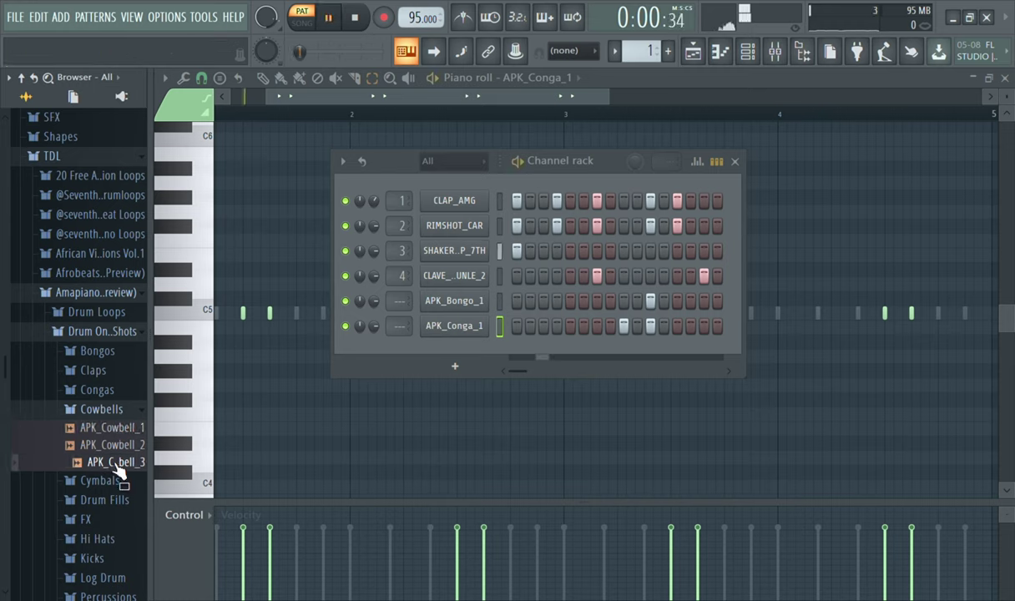
pyautogui.click(110, 447)
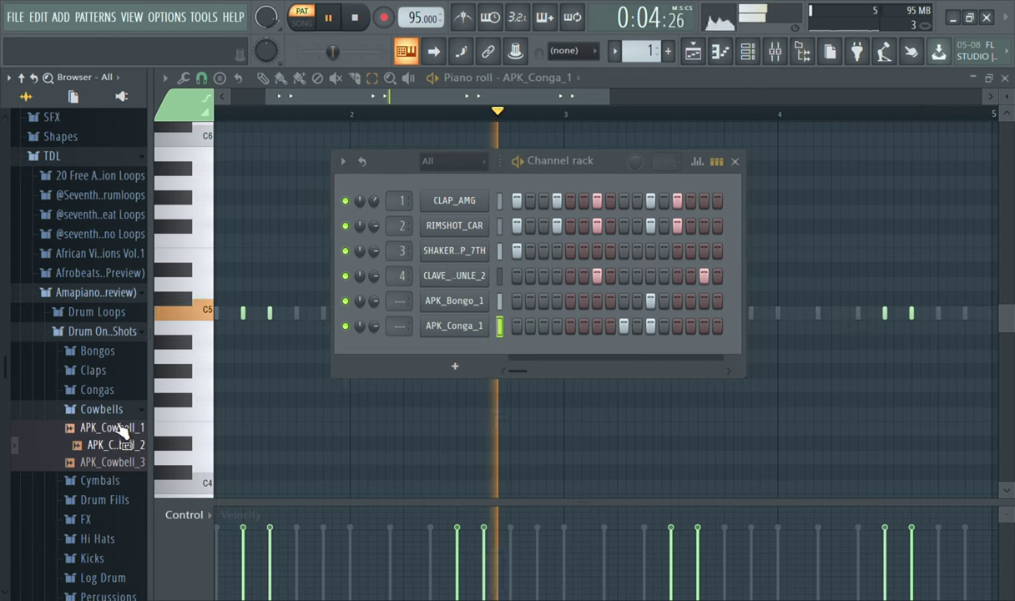
pyautogui.click(112, 412)
# Audition the Cymbals one-shots and add APK_Cymbal_1 as a new channel below APK_Conga_1.
pyautogui.click(116, 428)
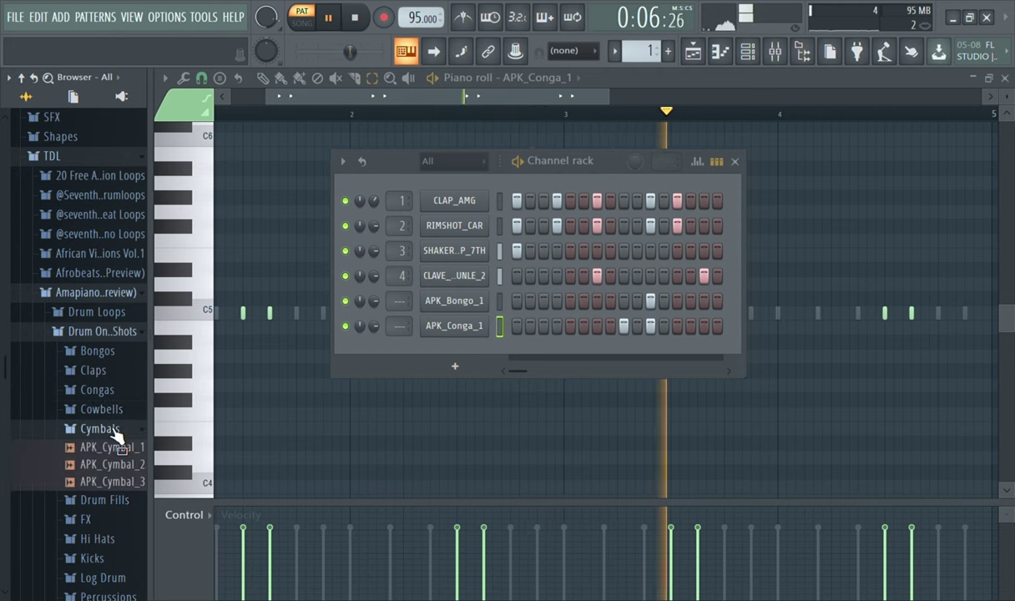
pyautogui.click(115, 449)
pyautogui.click(116, 465)
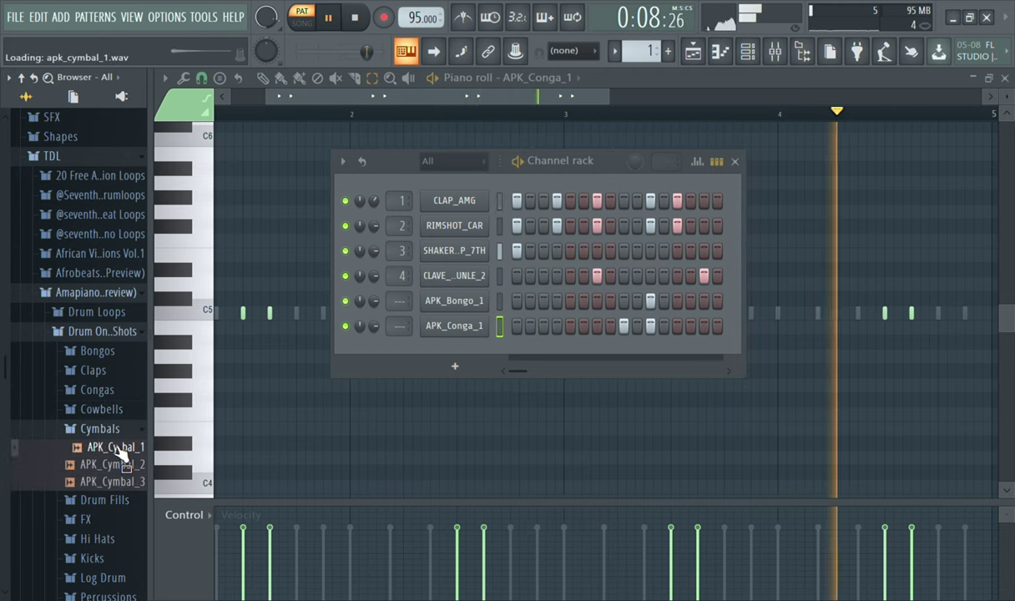
pyautogui.click(119, 482)
pyautogui.click(119, 448)
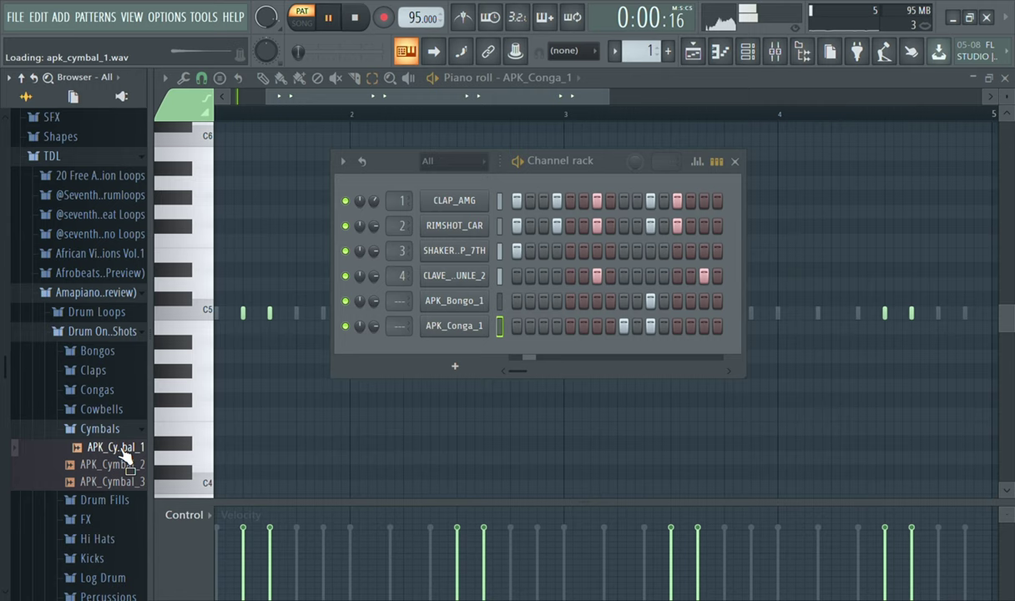
pyautogui.moveTo(201, 409); pyautogui.dragTo(478, 357)
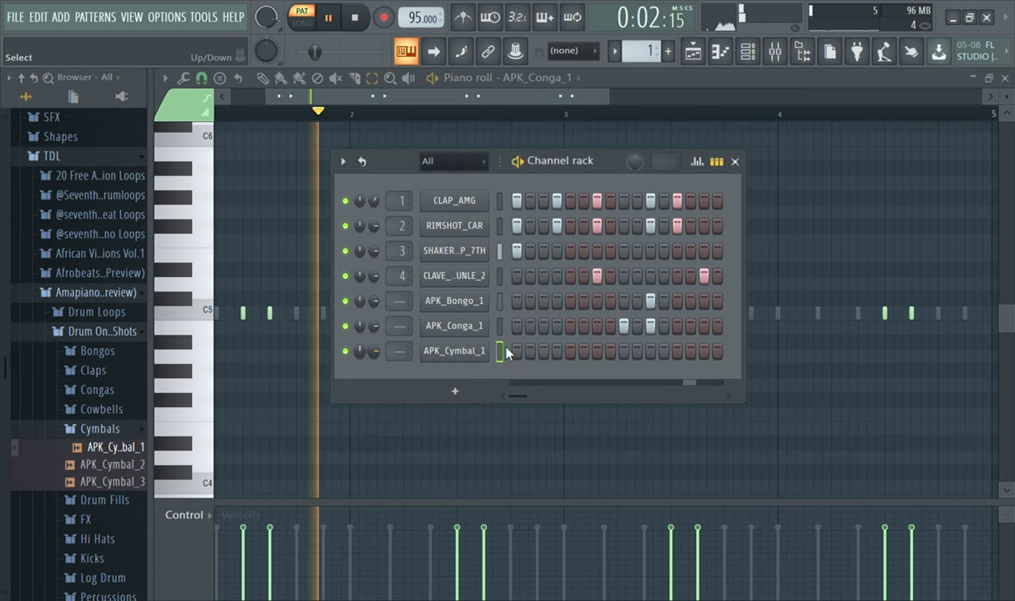
# Place an APK_Cymbal_1 hit on step 1 and briefly check its channel settings.
pyautogui.click(517, 350)
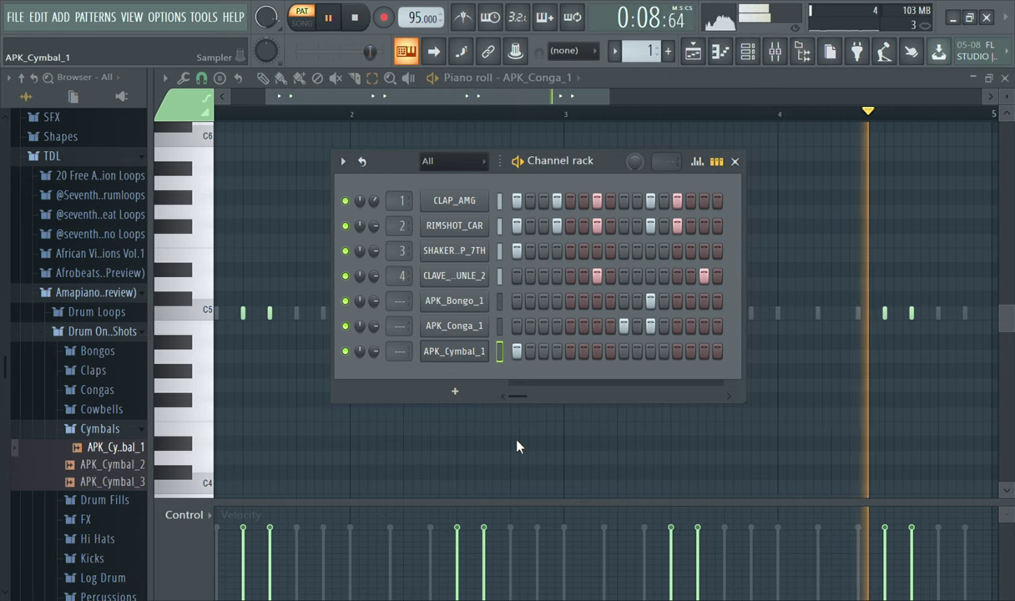
pyautogui.click(447, 354)
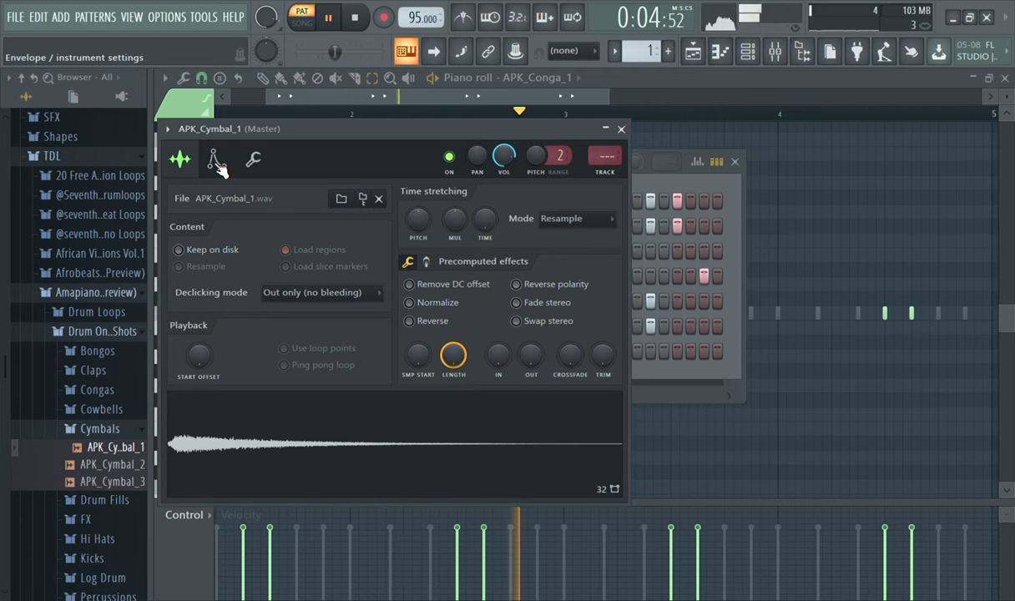
pyautogui.click(621, 129)
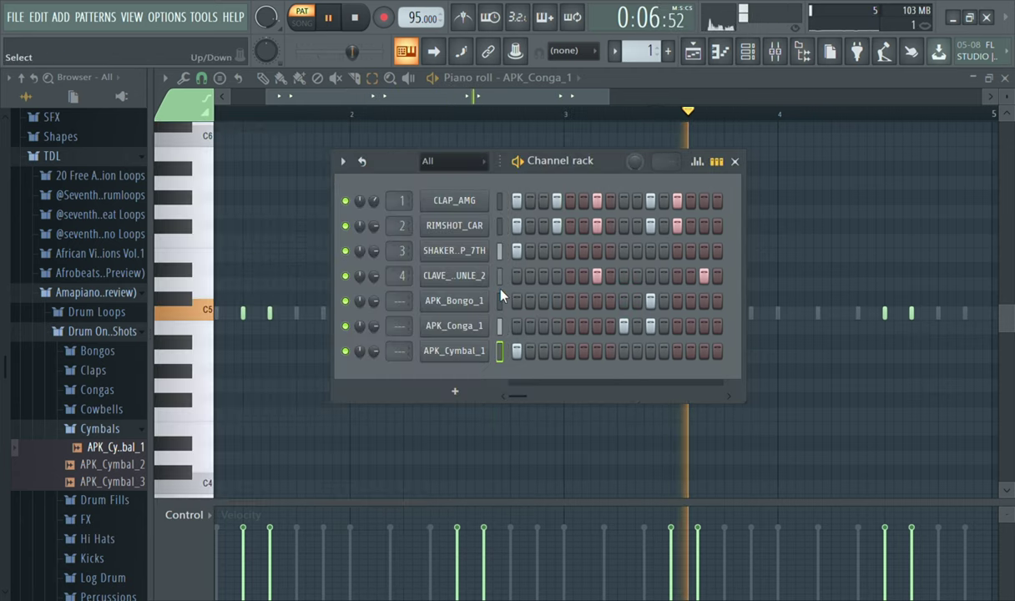
# Route APK_Bongo_1, APK_Conga_1 and APK_Cymbal_1 to mixer tracks 5, 6 and 7.
pyautogui.moveTo(402, 308); pyautogui.dragTo(402, 276)
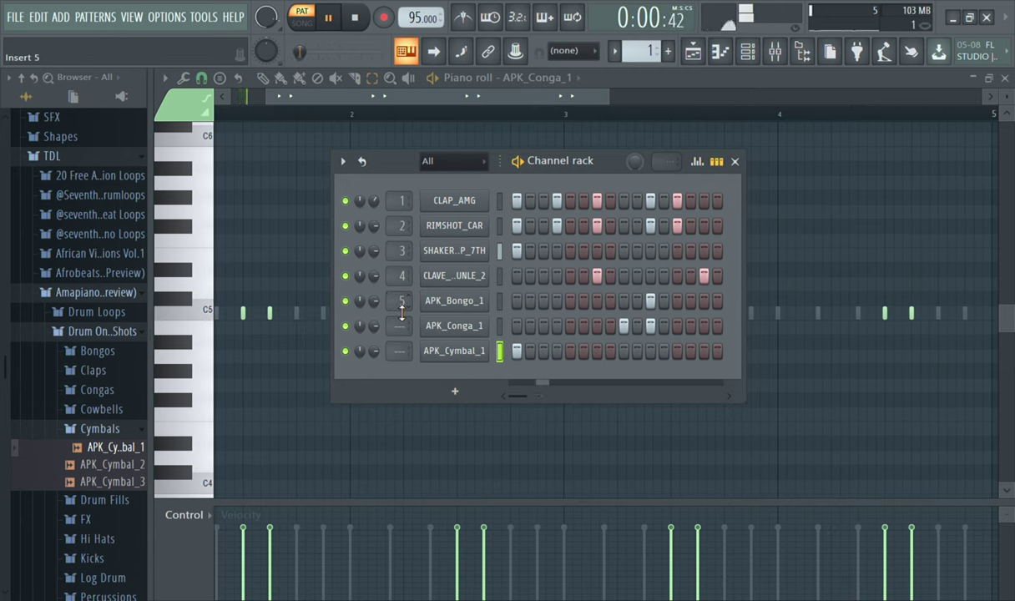
pyautogui.moveTo(404, 337); pyautogui.dragTo(403, 324)
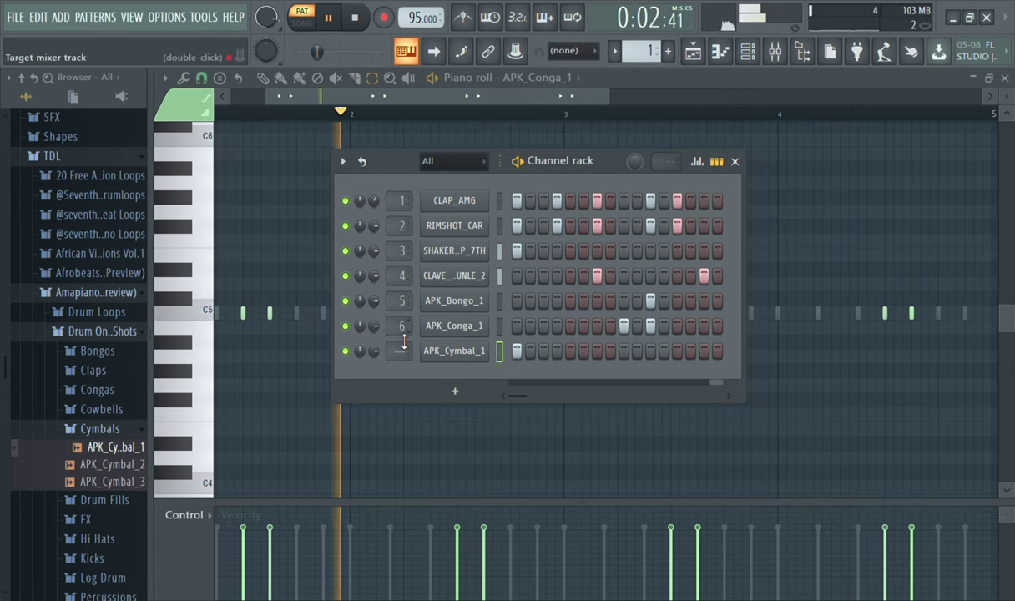
pyautogui.moveTo(404, 360); pyautogui.dragTo(403, 339)
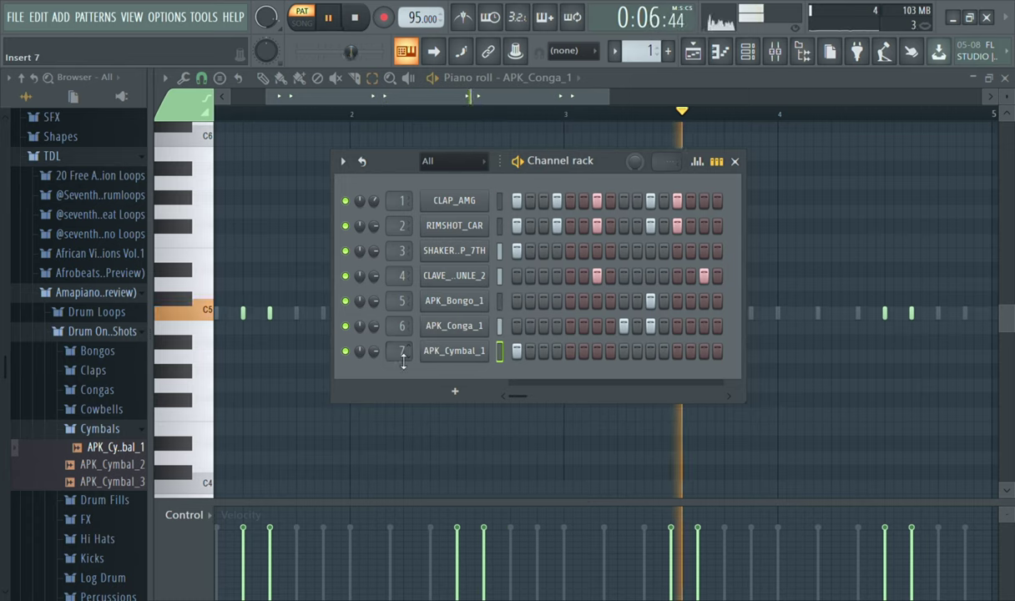
# Browse the Drum Fills one-shots of the Amapiano pack and audition APK_FX_1 and APK_FX_2 over the pattern.
pyautogui.click(132, 435)
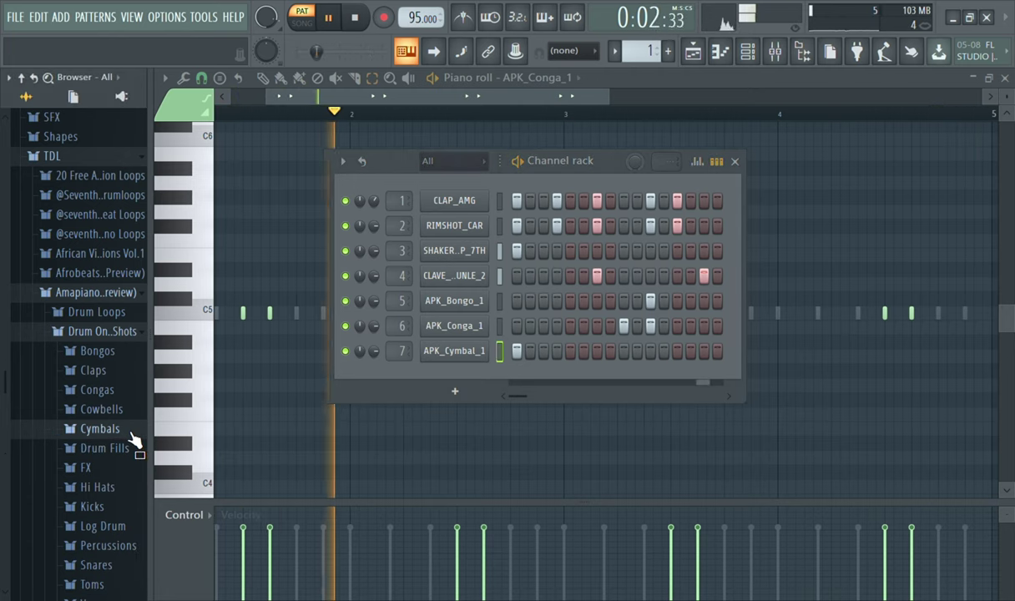
pyautogui.click(130, 449)
pyautogui.click(125, 470)
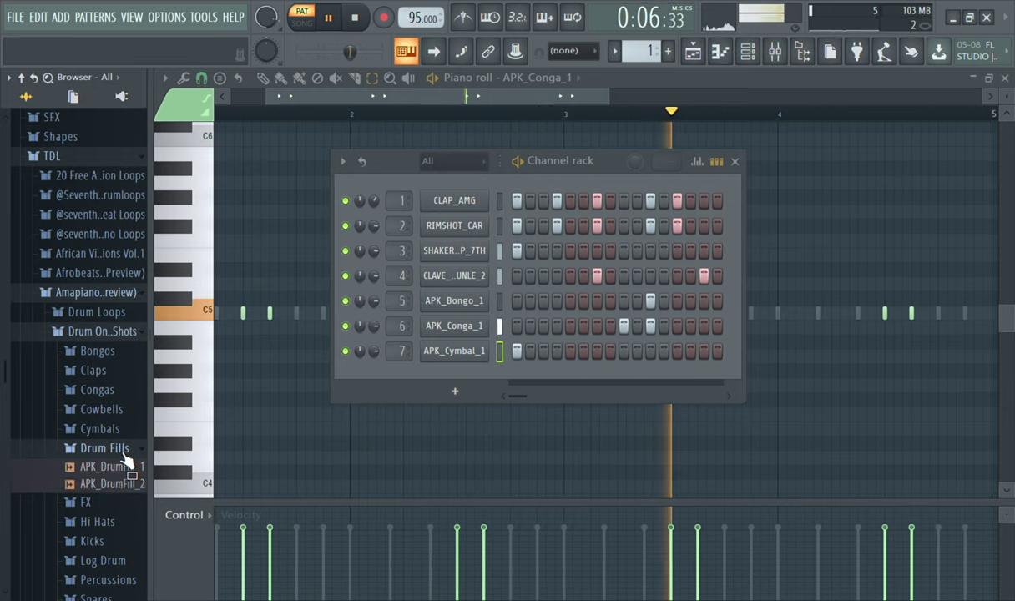
pyautogui.click(123, 454)
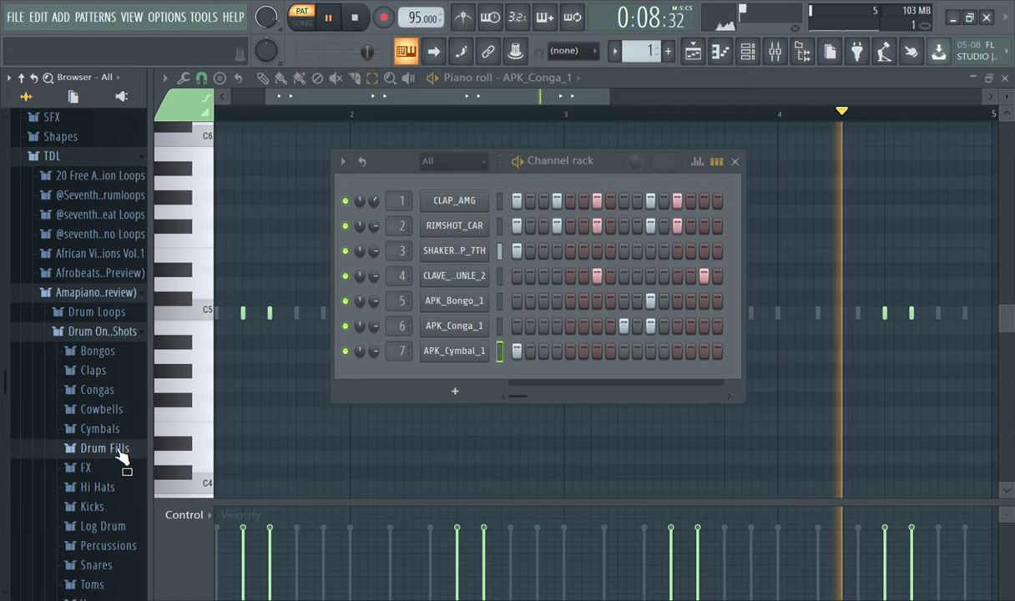
pyautogui.click(114, 466)
pyautogui.click(109, 487)
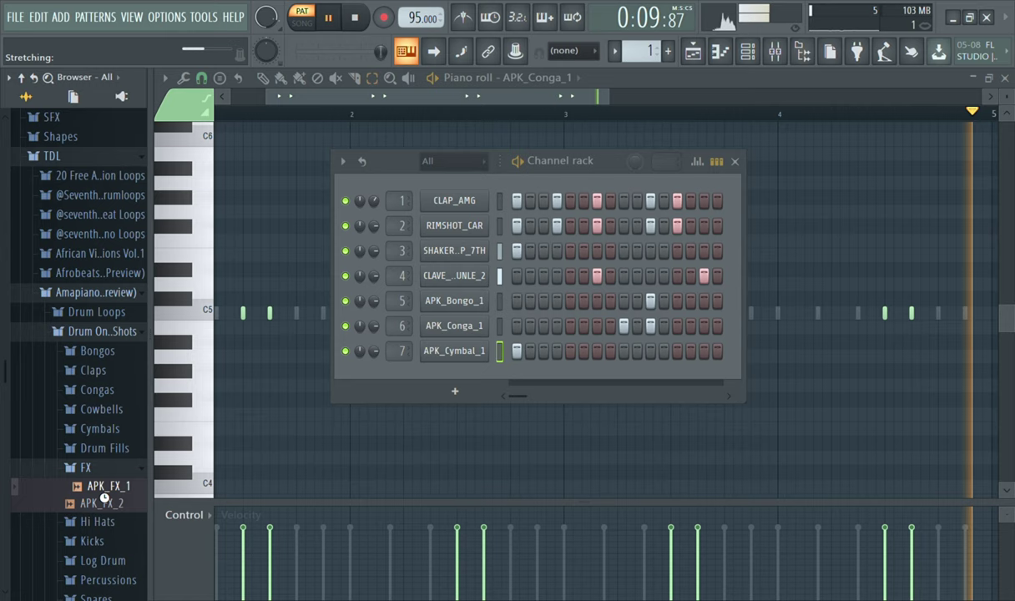
pyautogui.click(105, 508)
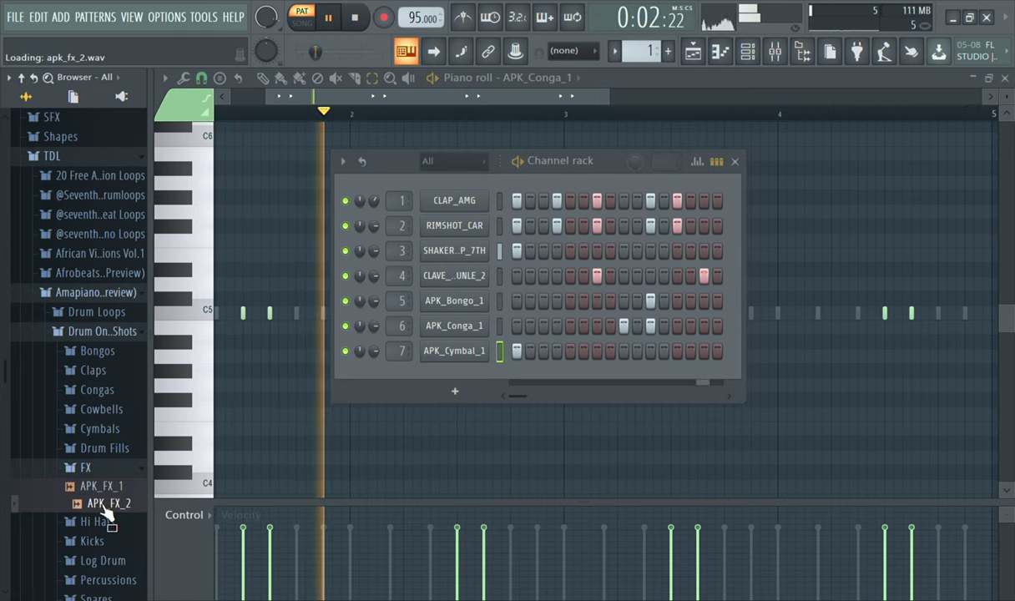
pyautogui.click(109, 473)
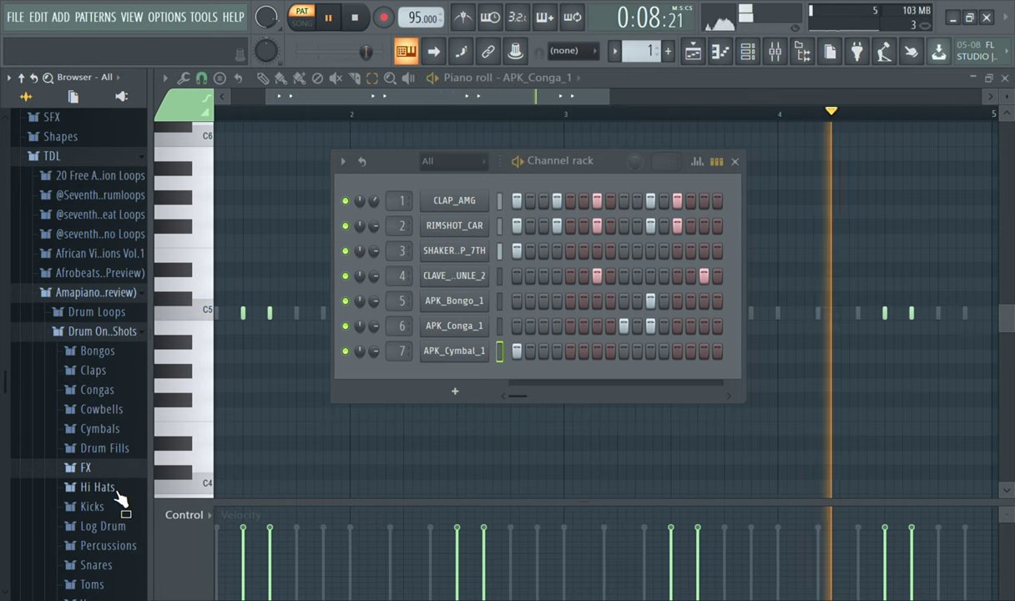
# Check the Amapiano pack's Kicks folder and audition the percussion one-shots APK_Perc_1 and APK_Perc_2.
pyautogui.click(110, 508)
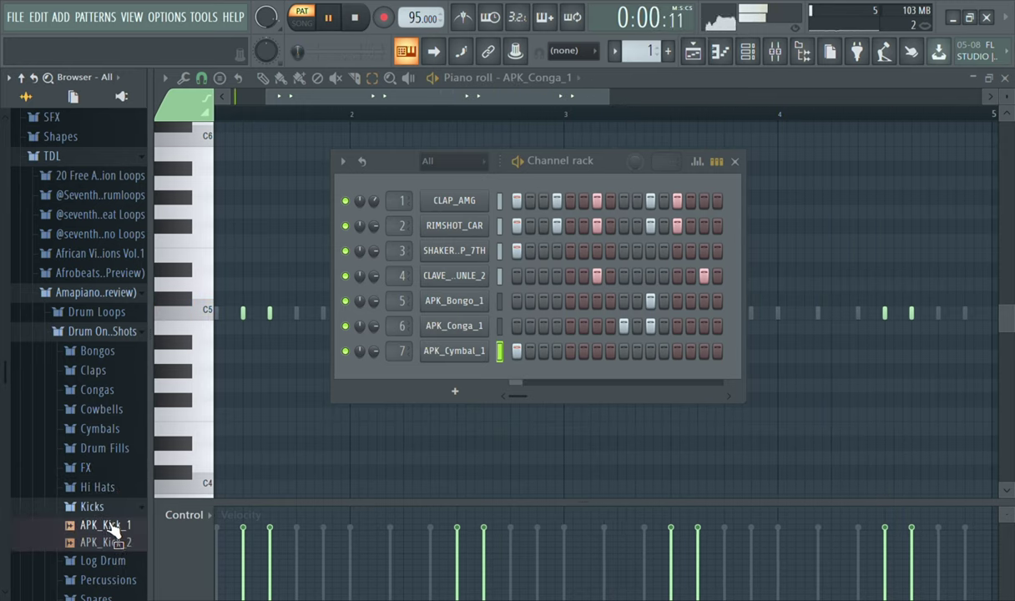
pyautogui.click(112, 509)
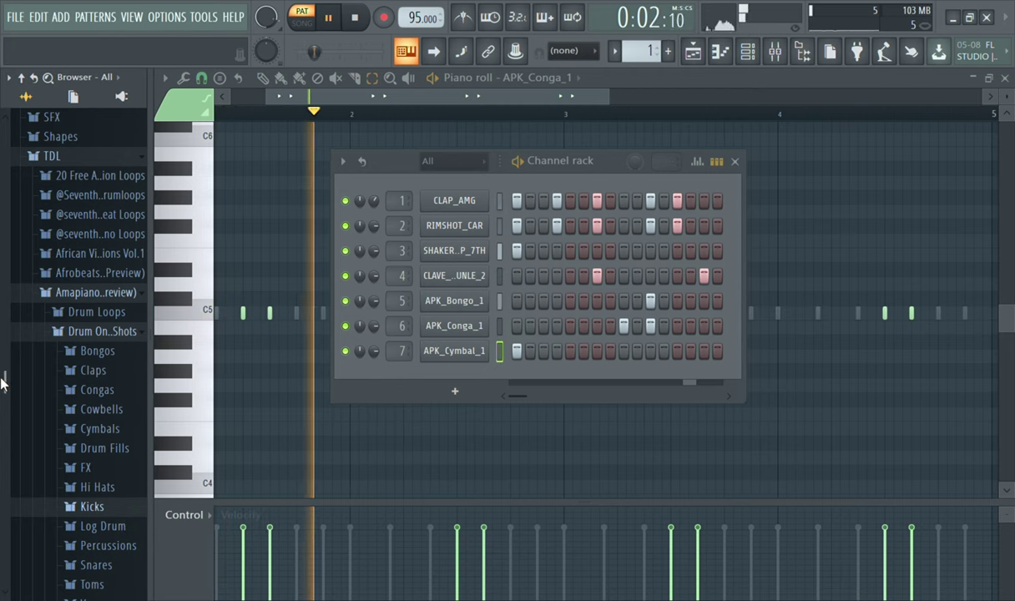
pyautogui.moveTo(2, 383); pyautogui.dragTo(5, 436)
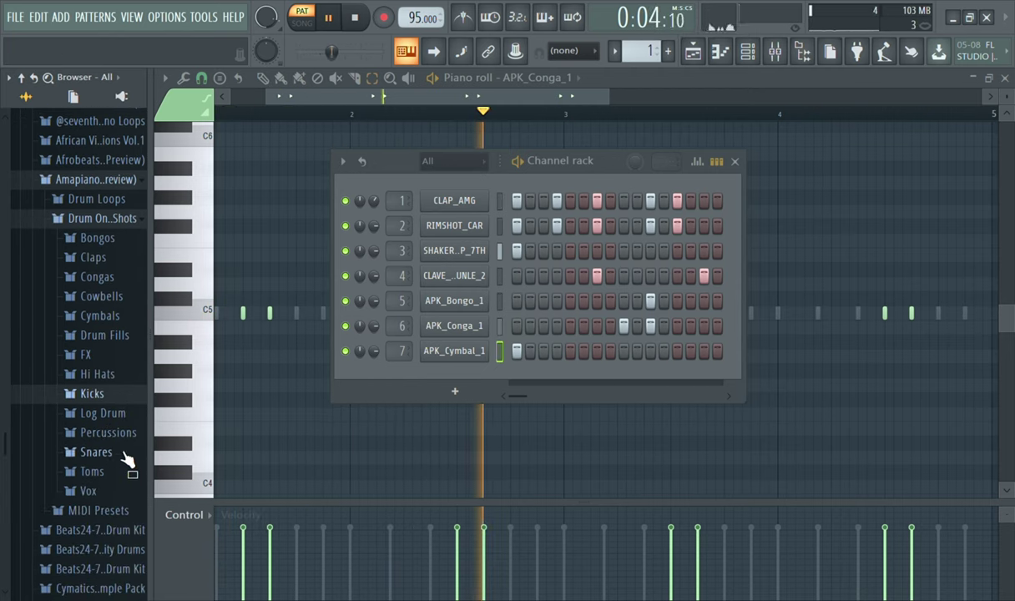
pyautogui.click(107, 433)
pyautogui.click(113, 451)
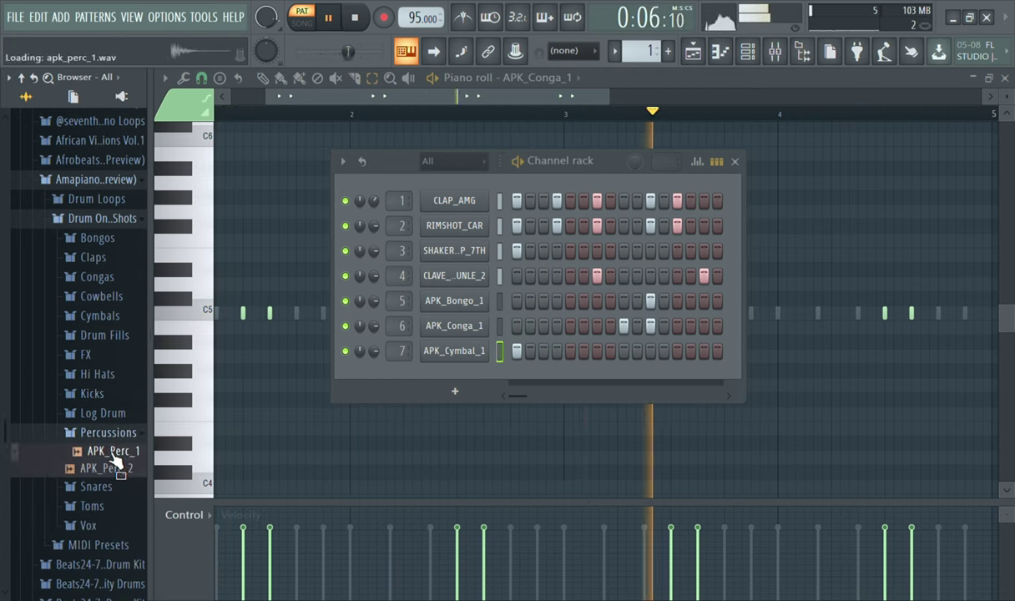
pyautogui.click(116, 468)
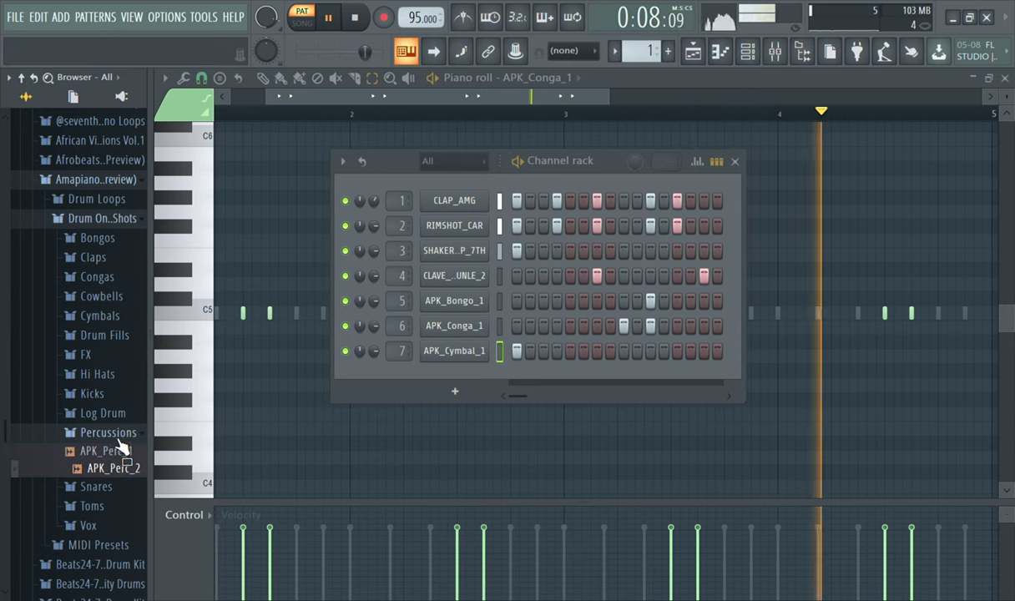
pyautogui.click(119, 437)
# Audition the vocal one-shots APK_African Vox and APK_Aaaiii from the Amapiano pack over the pattern.
pyautogui.click(102, 494)
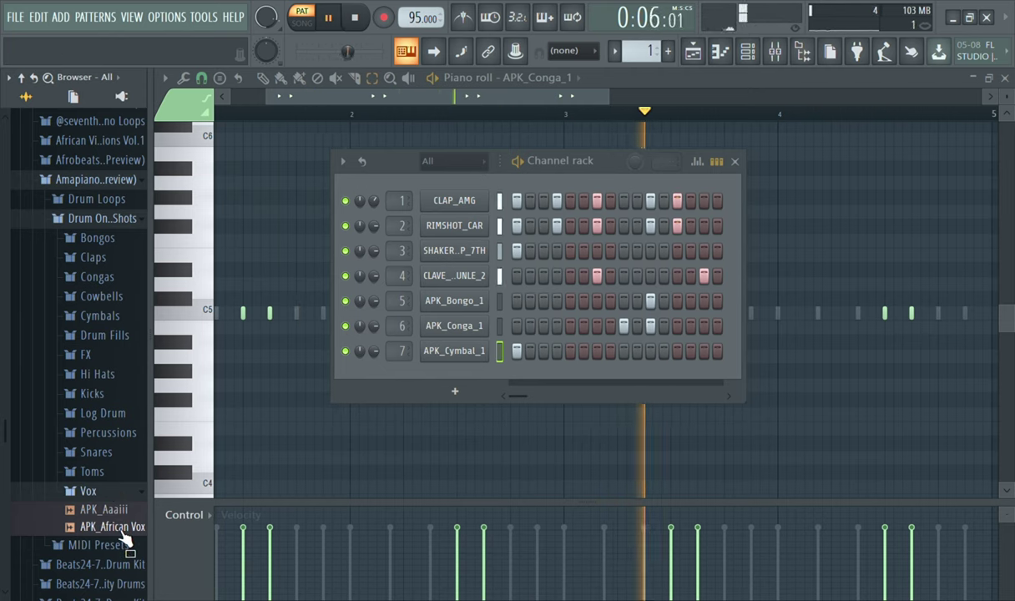
pyautogui.click(122, 531)
pyautogui.click(109, 511)
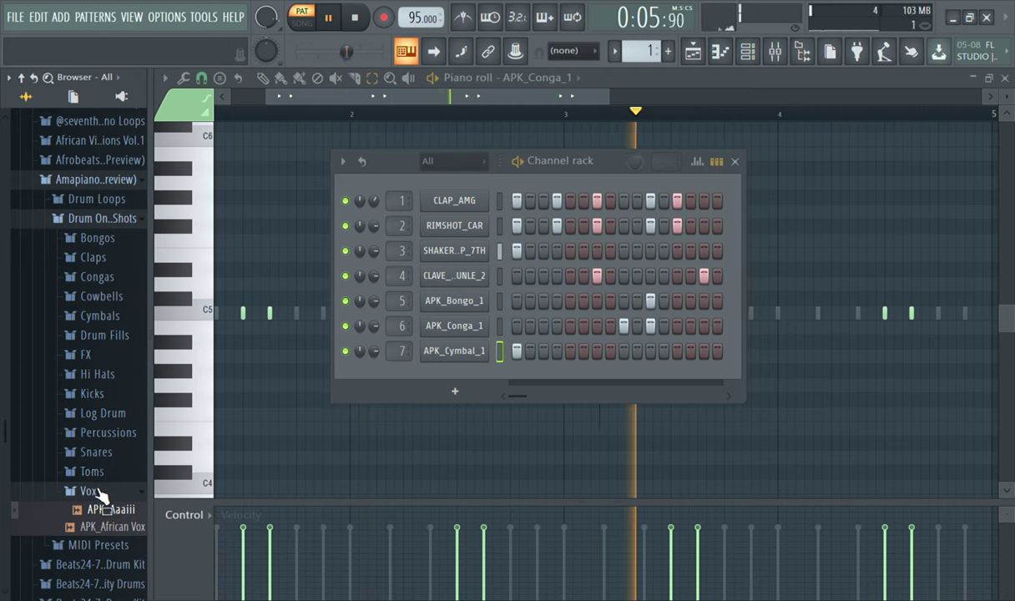
pyautogui.click(92, 491)
pyautogui.moveTo(4, 457); pyautogui.dragTo(7, 408)
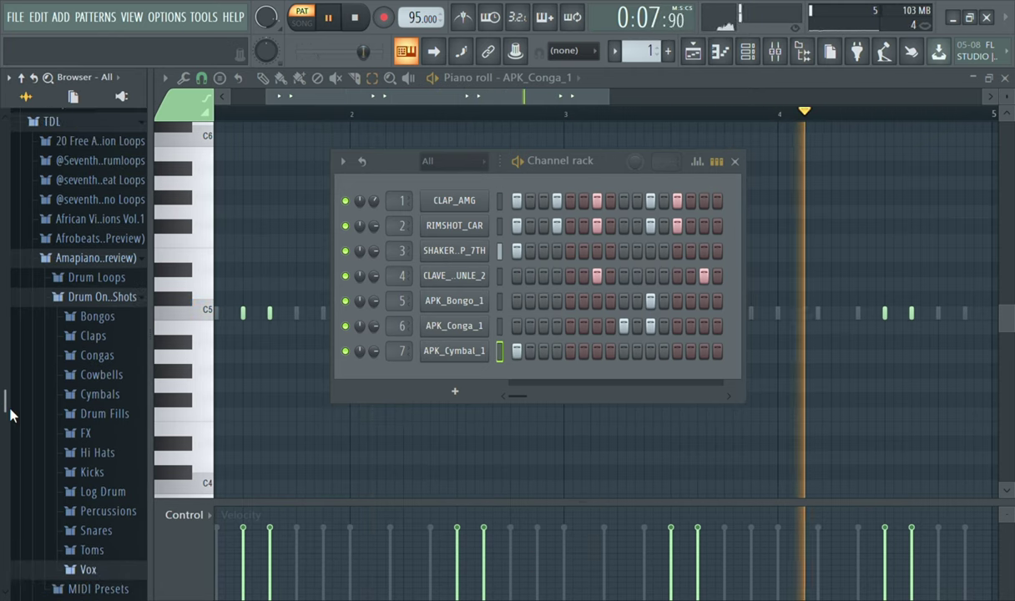
# Leave the Amapiano pack and audition the drum roll samples of the Afrobeats pack over the pattern.
pyautogui.click(114, 298)
pyautogui.click(116, 260)
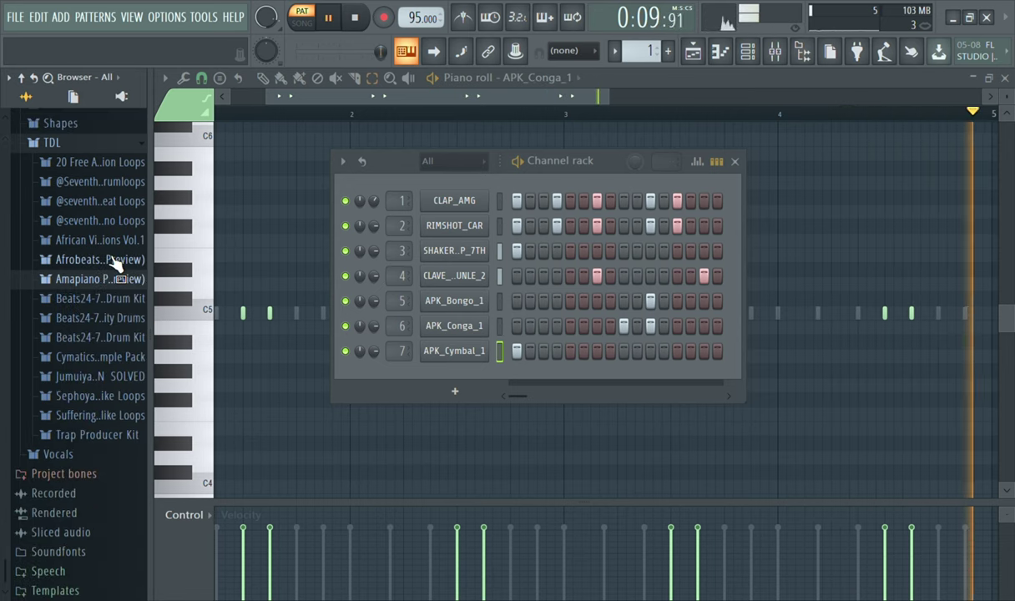
pyautogui.click(101, 261)
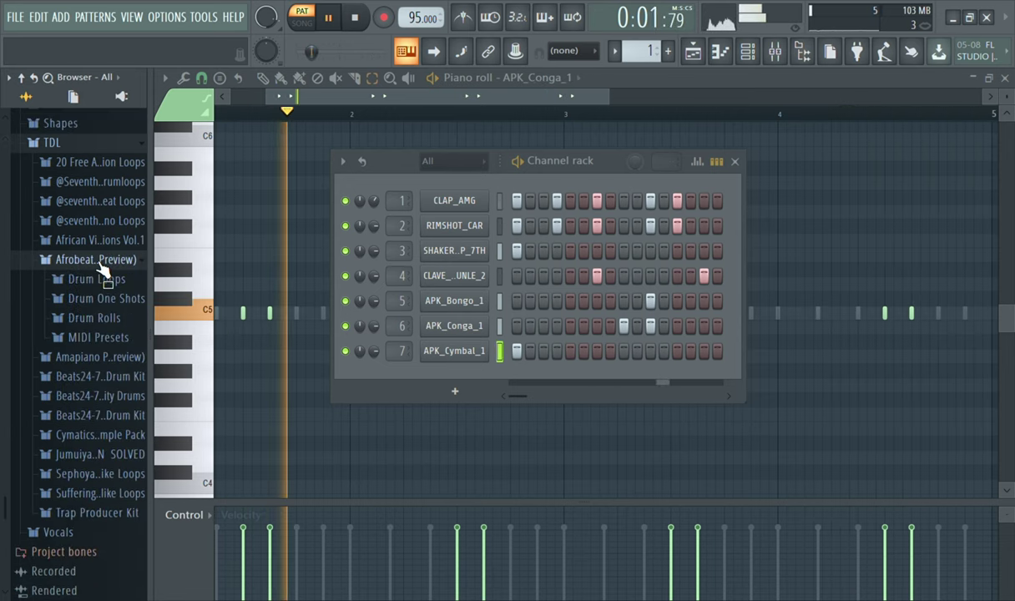
pyautogui.click(114, 298)
pyautogui.click(117, 298)
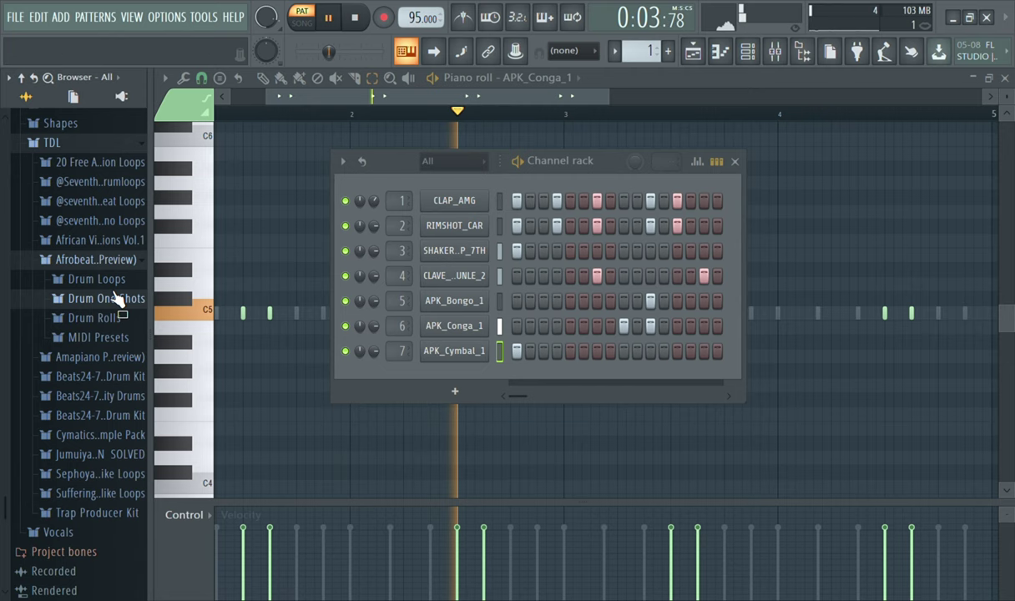
pyautogui.click(116, 318)
pyautogui.click(117, 342)
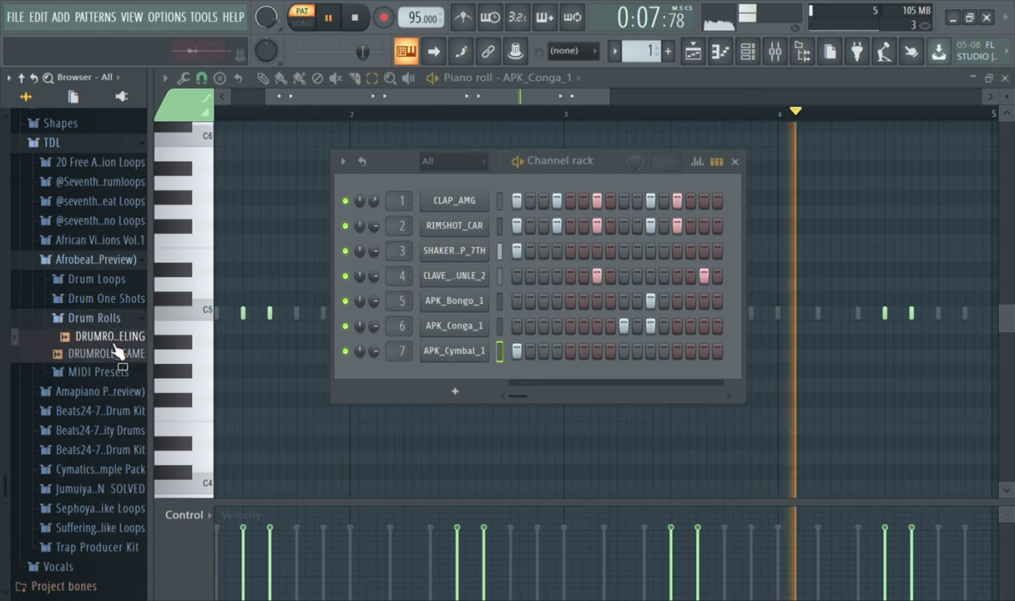
pyautogui.click(117, 353)
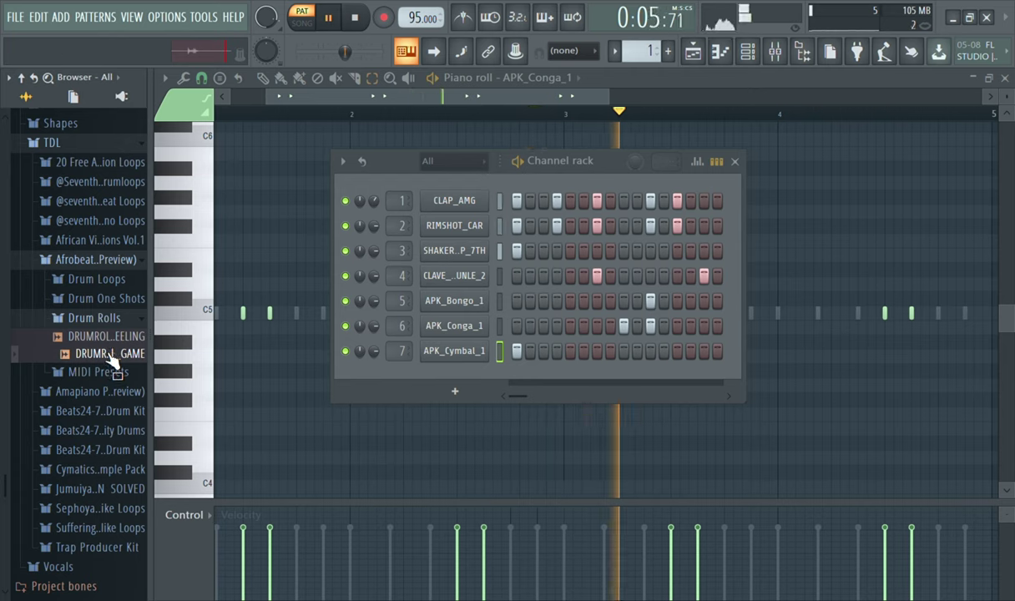
pyautogui.click(117, 319)
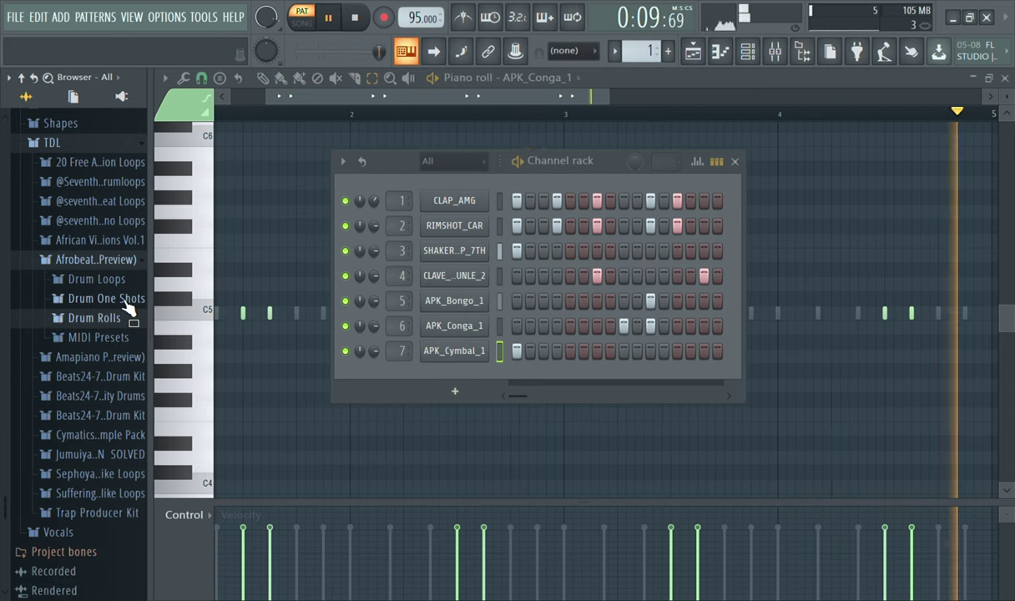
# Audition the Kicks one-shots of the Afrobeats pack and add KICK_MIGO as a new channel below APK_Cymbal_1.
pyautogui.click(126, 306)
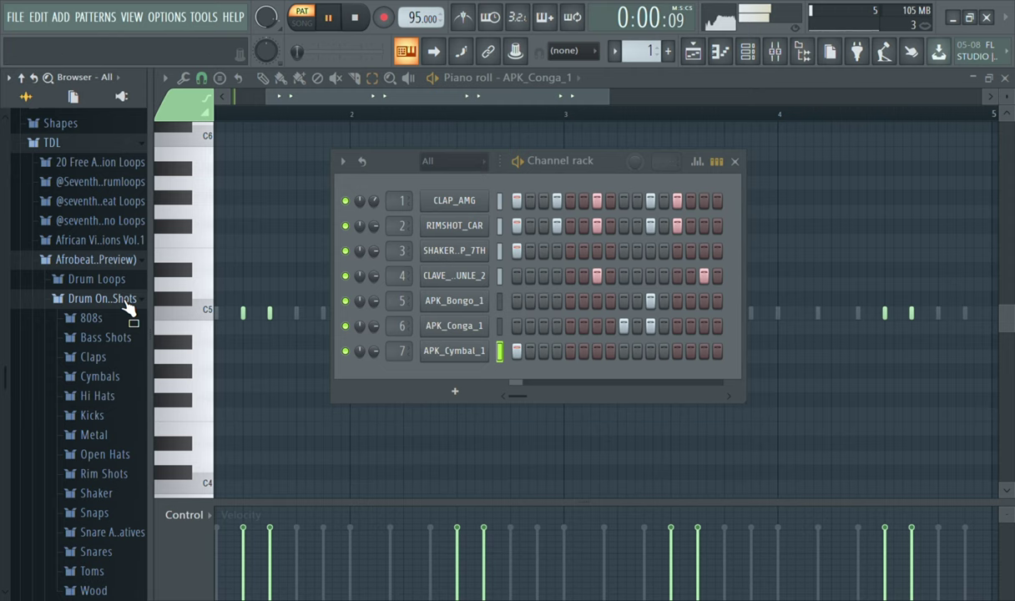
pyautogui.click(104, 415)
pyautogui.click(112, 403)
pyautogui.click(111, 419)
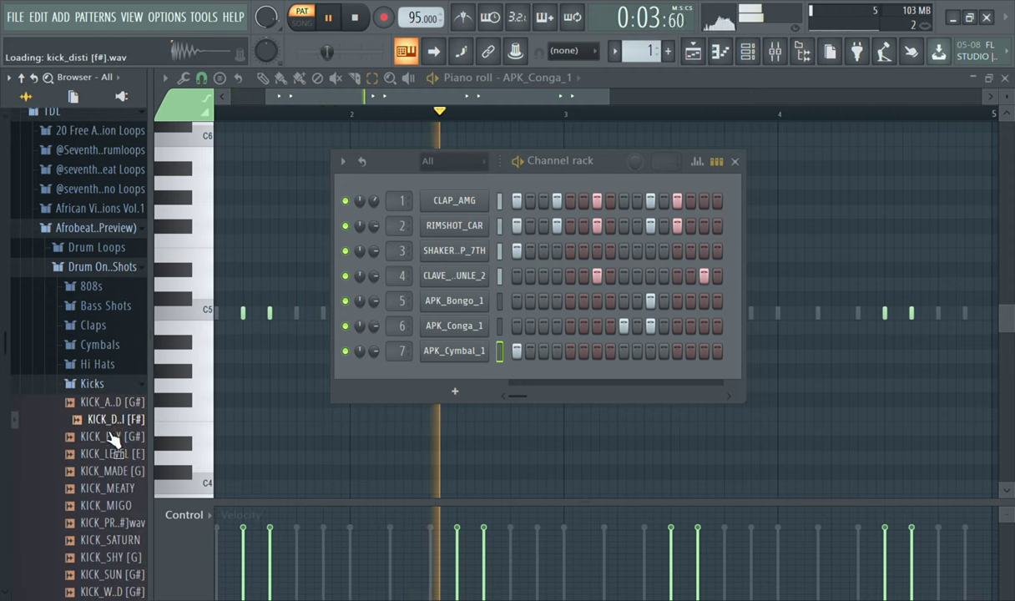
pyautogui.click(111, 437)
pyautogui.click(112, 454)
pyautogui.click(112, 471)
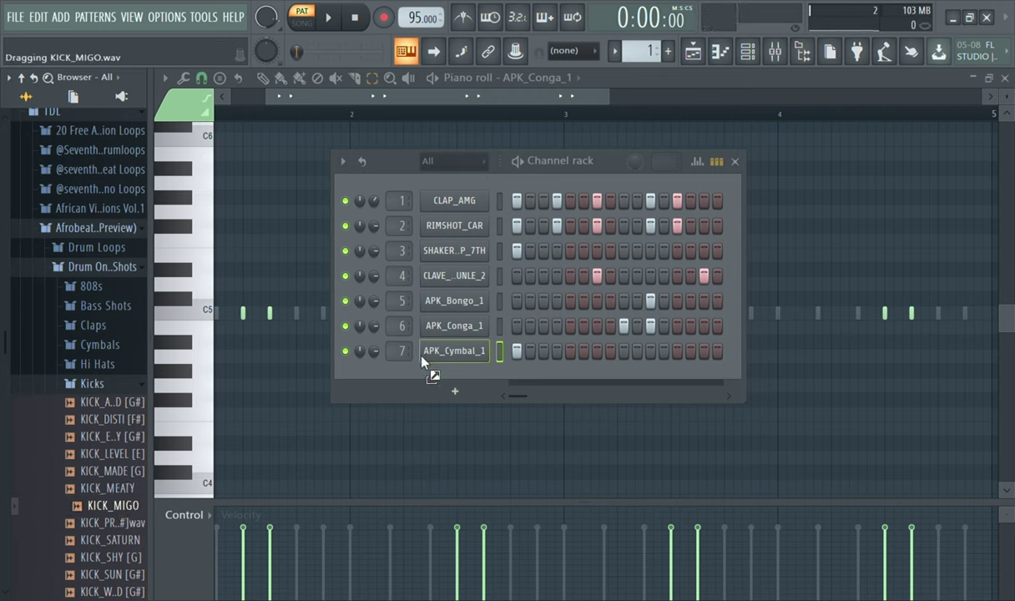
pyautogui.moveTo(421, 359); pyautogui.dragTo(423, 368)
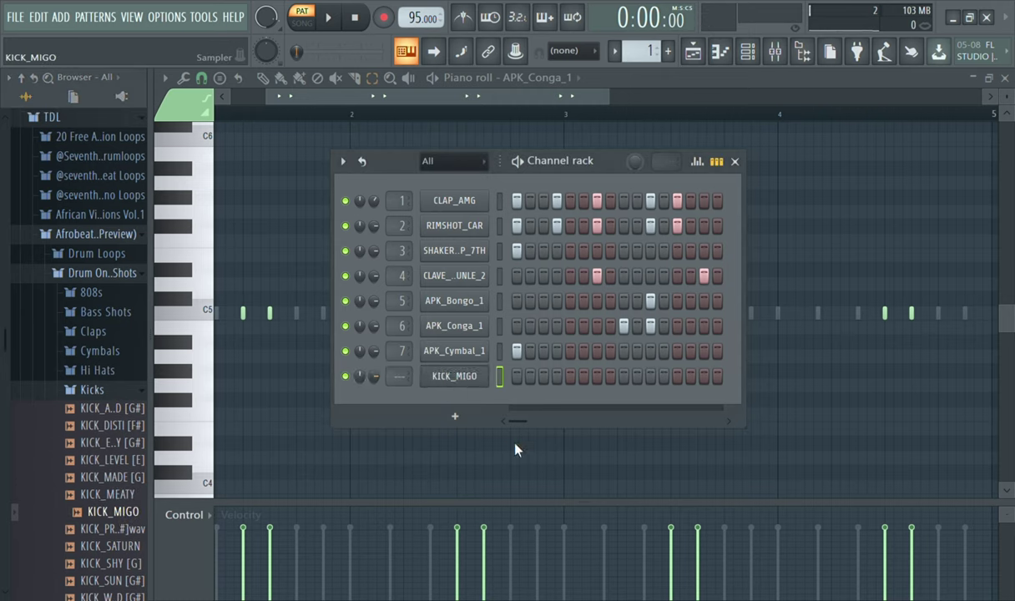
# Enable KICK_MIGO's volume envelope, lower its sustain and decay, and route the channel to mixer track 8.
pyautogui.click(455, 377)
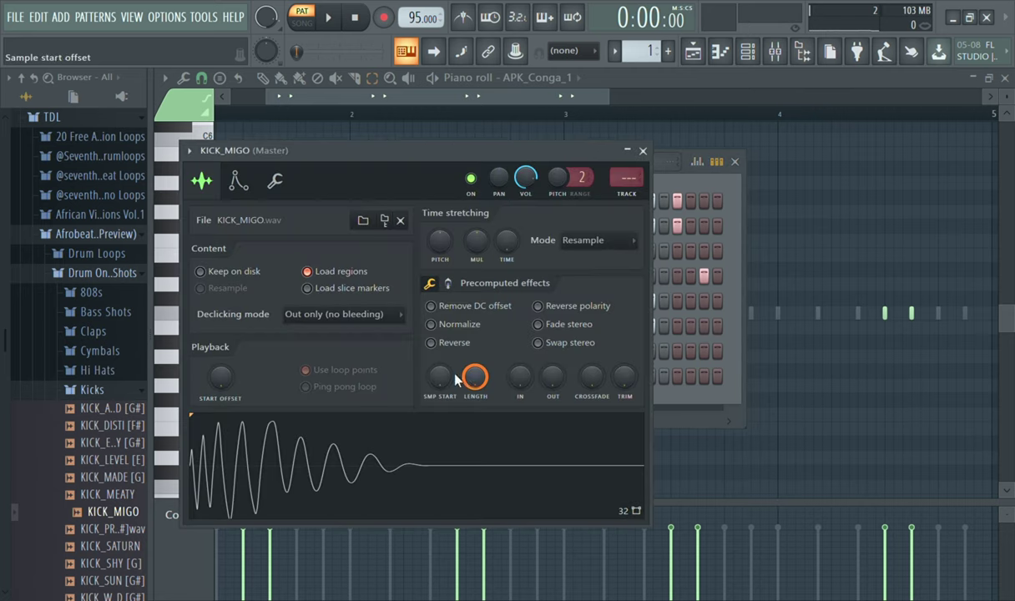
pyautogui.click(238, 185)
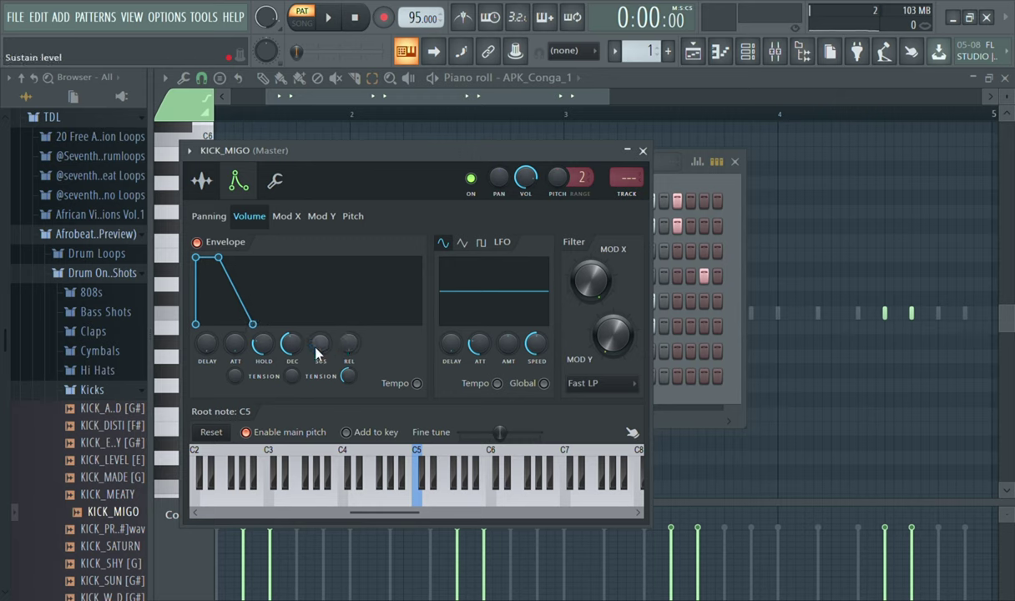
pyautogui.moveTo(294, 336); pyautogui.dragTo(294, 384)
pyautogui.click(202, 182)
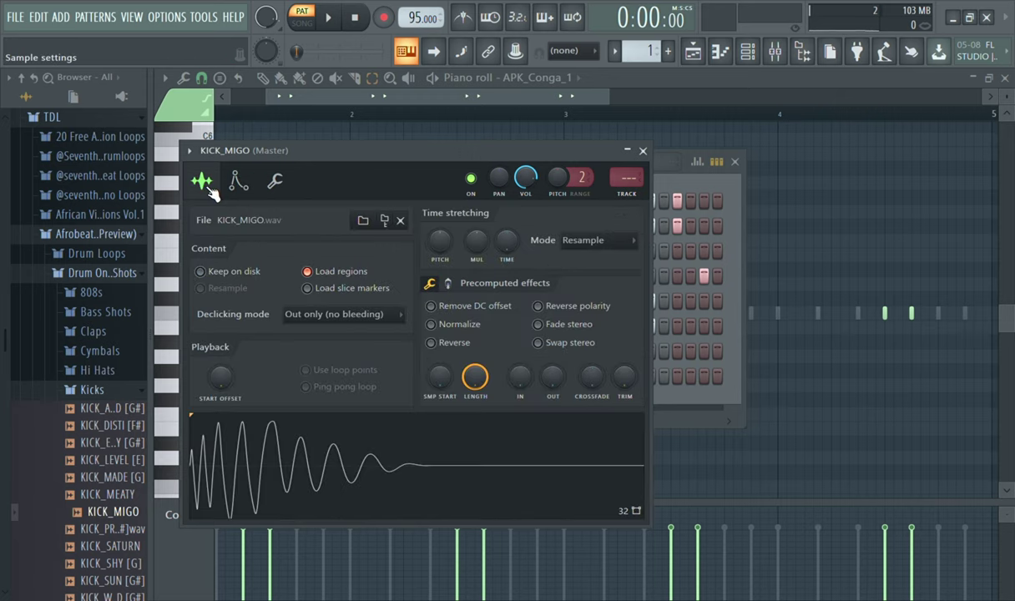
pyautogui.click(643, 151)
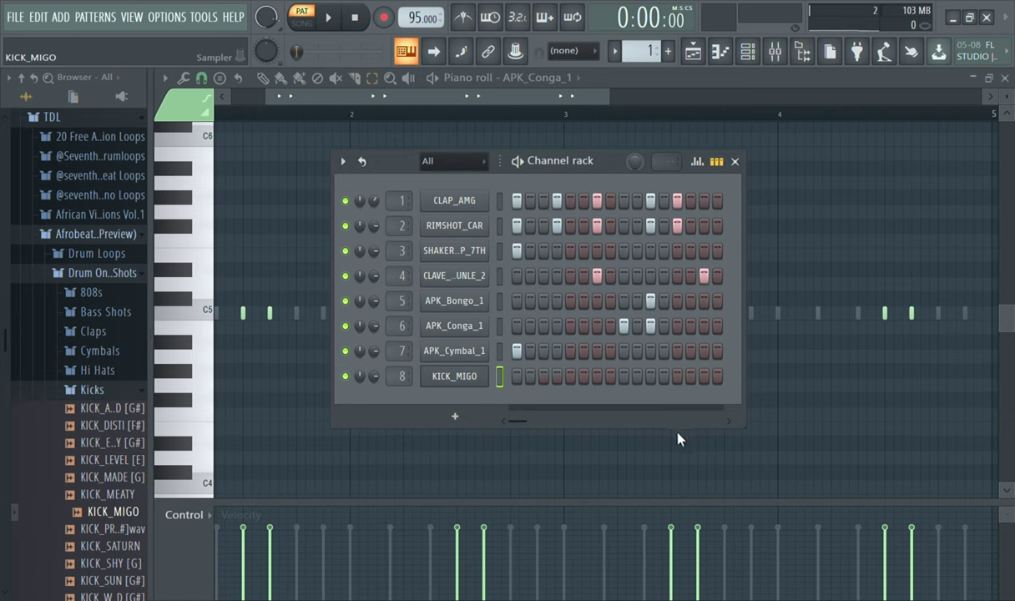
# Fill the KICK_MIGO row with a hit on every second step and play the pattern.
pyautogui.moveTo(516, 376); pyautogui.dragTo(717, 375)
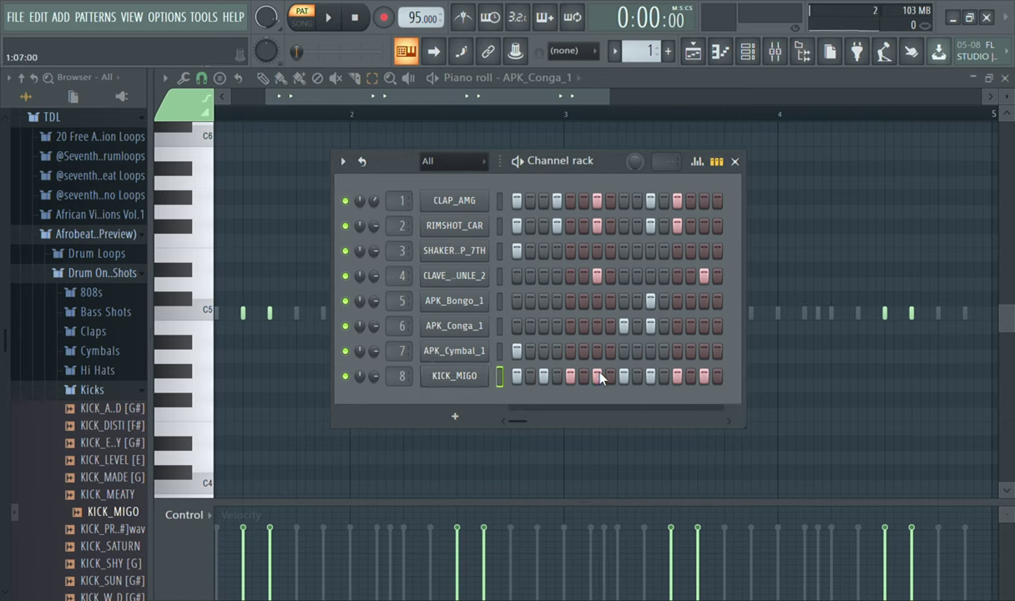
pyautogui.press('space')
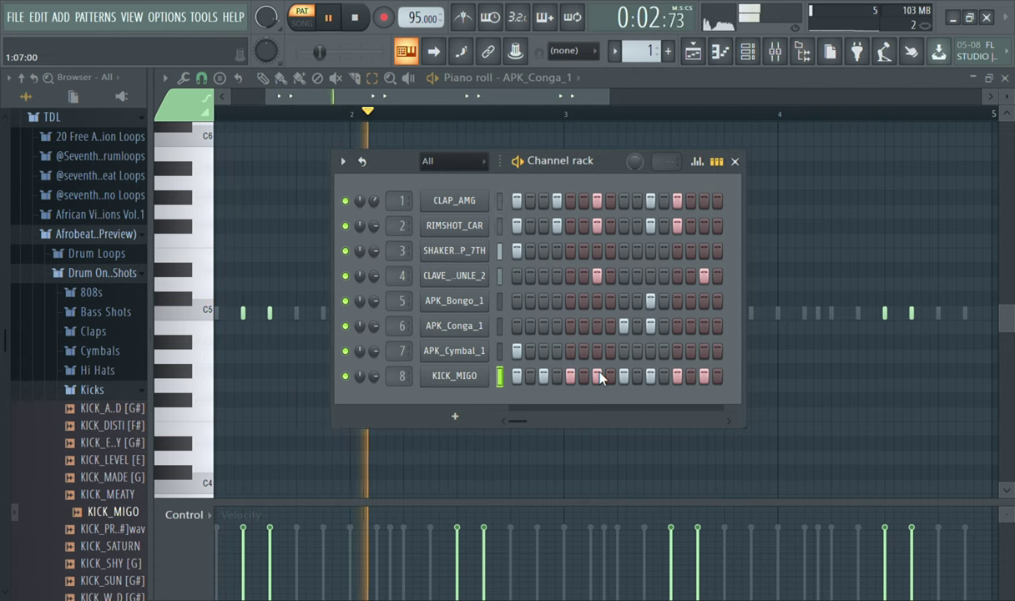
pyautogui.press('space')
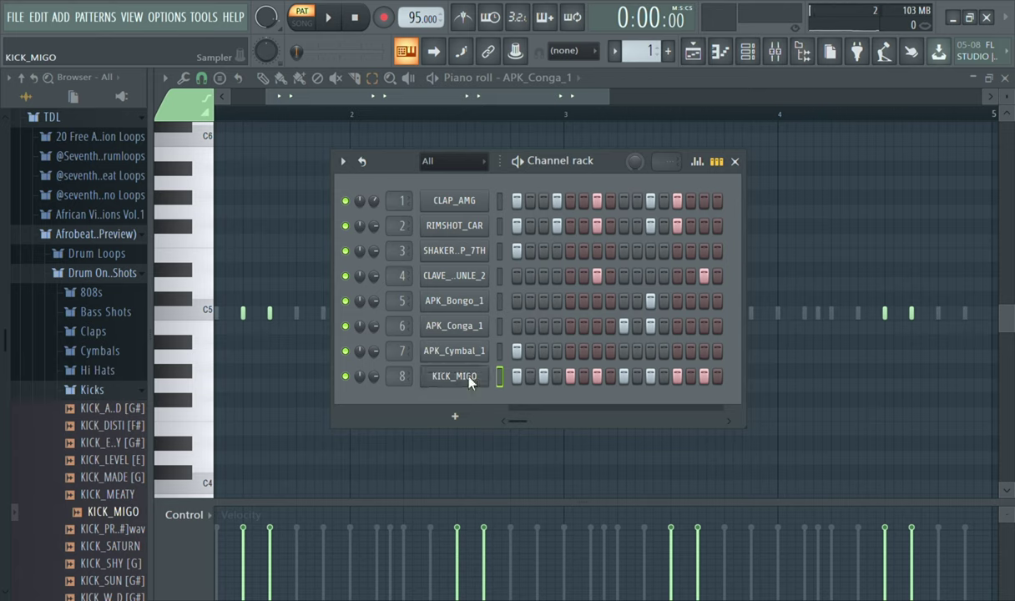
# Replace the KICK_MIGO fill with a hit on every fourth step and play the pattern.
pyautogui.hotkey('ctrl', 'z')
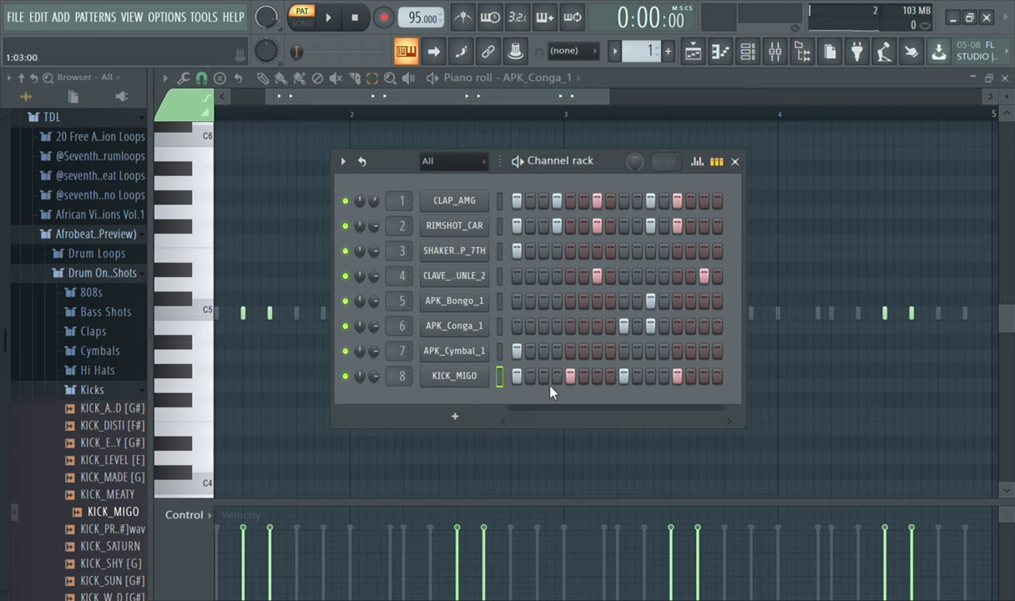
pyautogui.press('space')
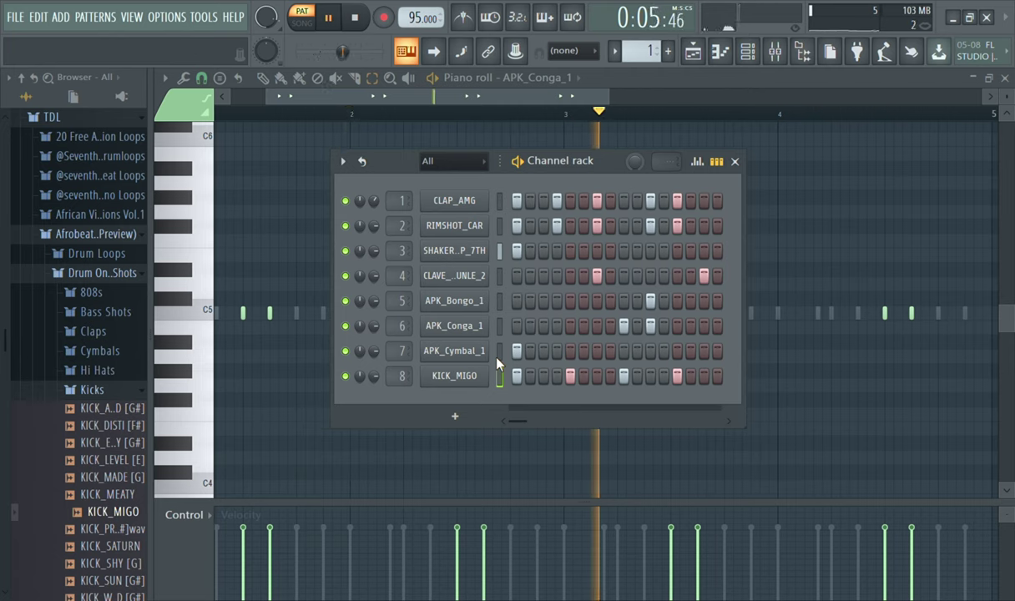
pyautogui.press('space')
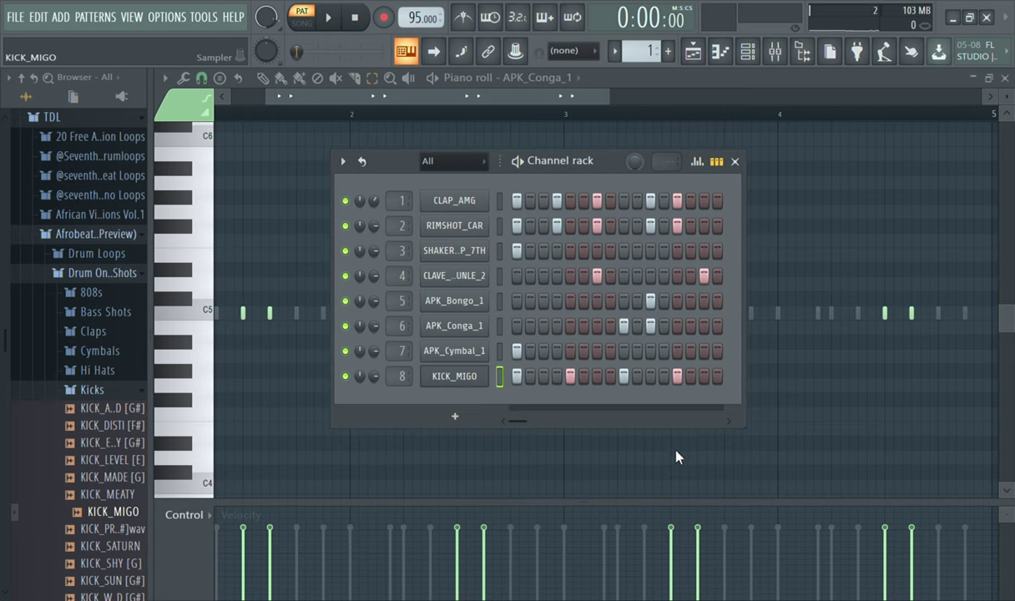
# Remove the KICK_MIGO hits on steps 5 and 13 and play the pattern.
pyautogui.click(677, 376)
pyautogui.click(570, 376)
pyautogui.press('space')
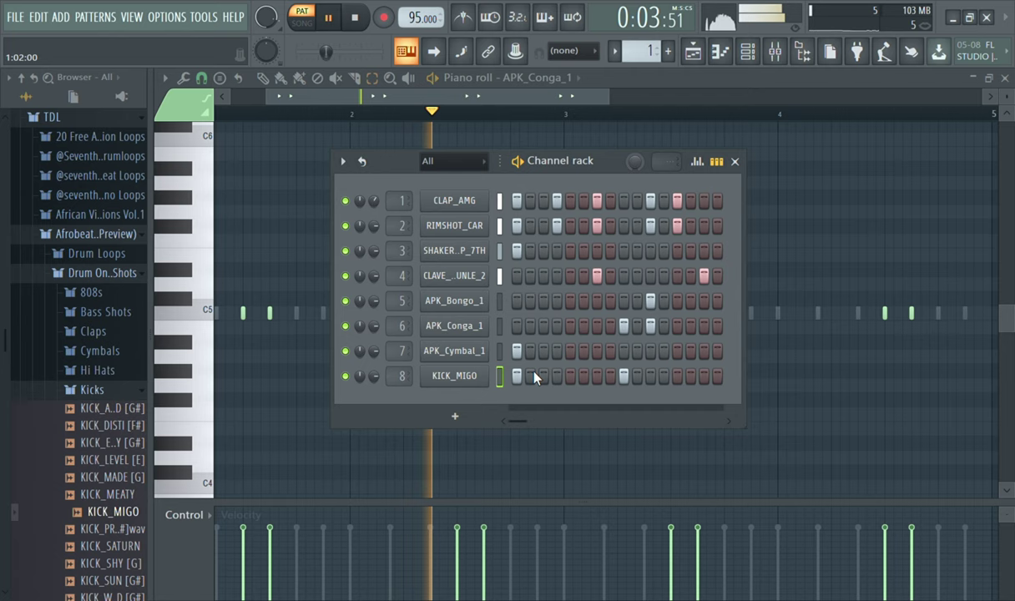
# Add KICK_MIGO hits on steps 5 and 13, and widen the channel rack to show more of the pattern's steps.
pyautogui.click(570, 376)
pyautogui.click(677, 375)
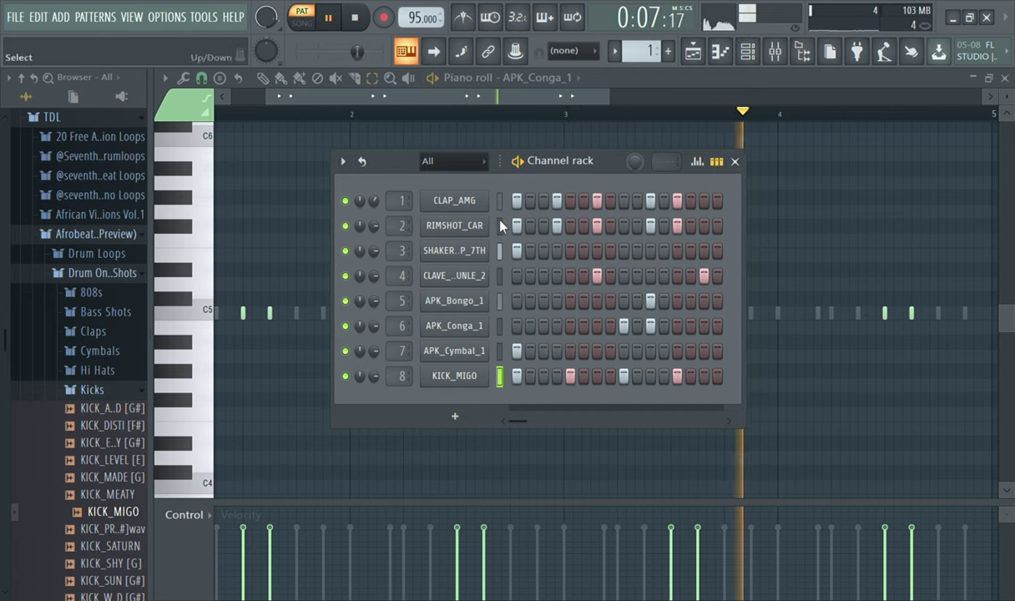
pyautogui.moveTo(755, 244); pyautogui.dragTo(922, 222)
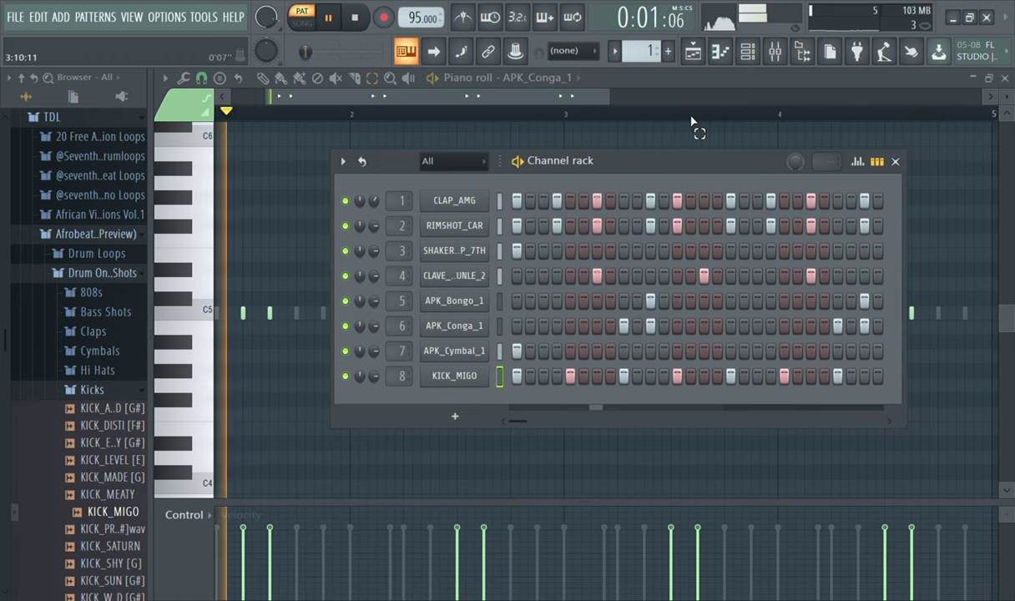
# Show the KICK_MIGO notes in the piano roll to review the kick across all four bars.
pyautogui.click(558, 89)
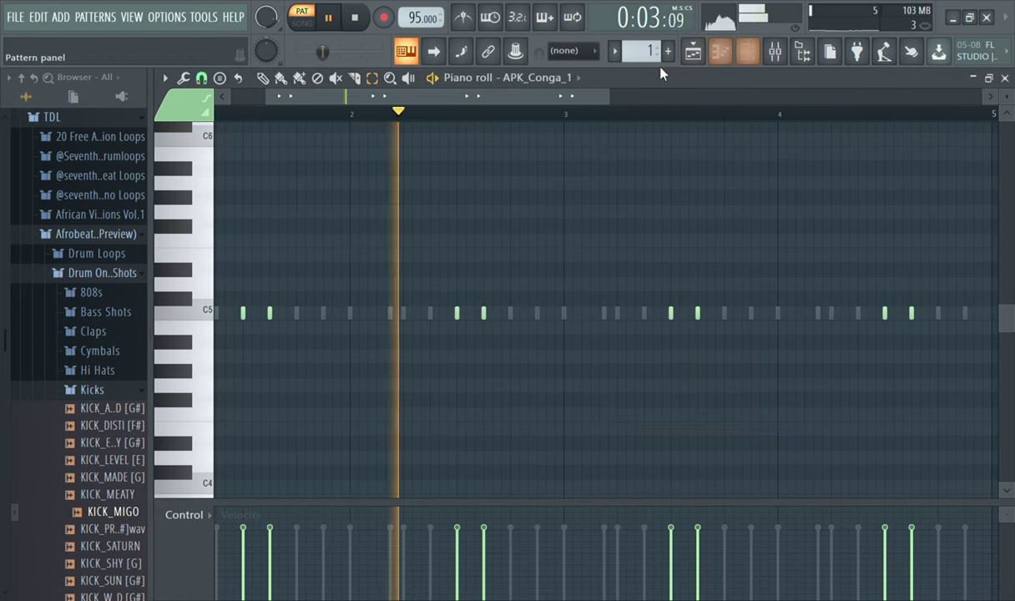
pyautogui.click(721, 53)
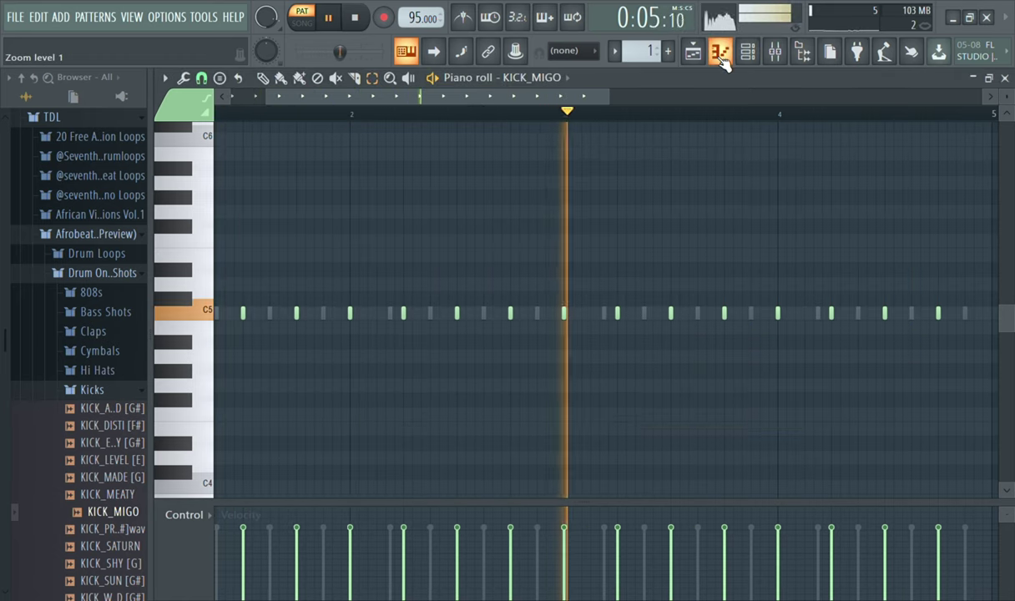
pyautogui.click(721, 55)
pyautogui.click(722, 54)
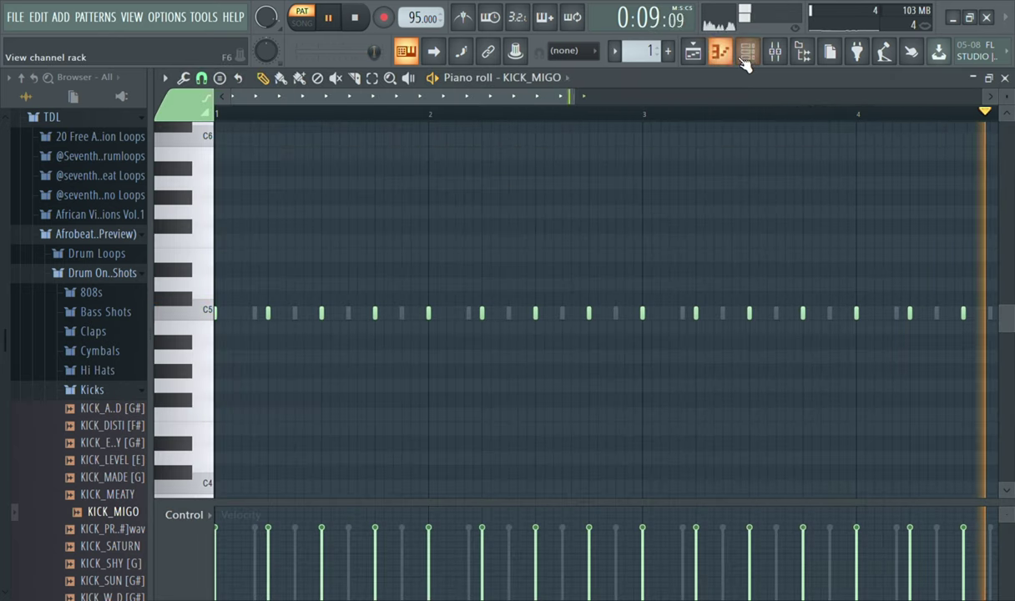
# Bring the channel rack back up and collapse the Drum One Shots and Afrobeats preview folders in the browser.
pyautogui.click(748, 53)
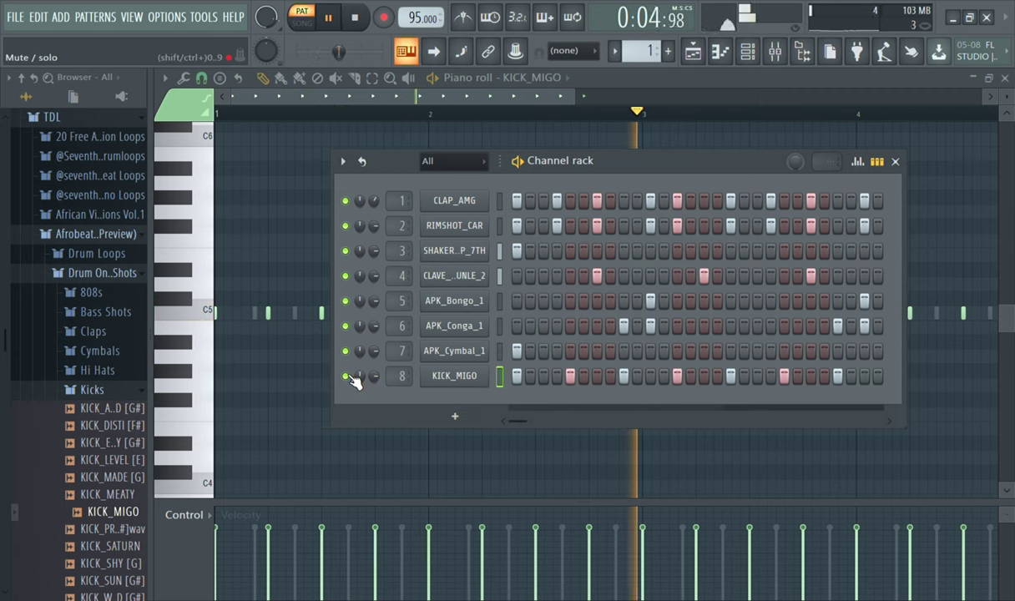
pyautogui.click(111, 275)
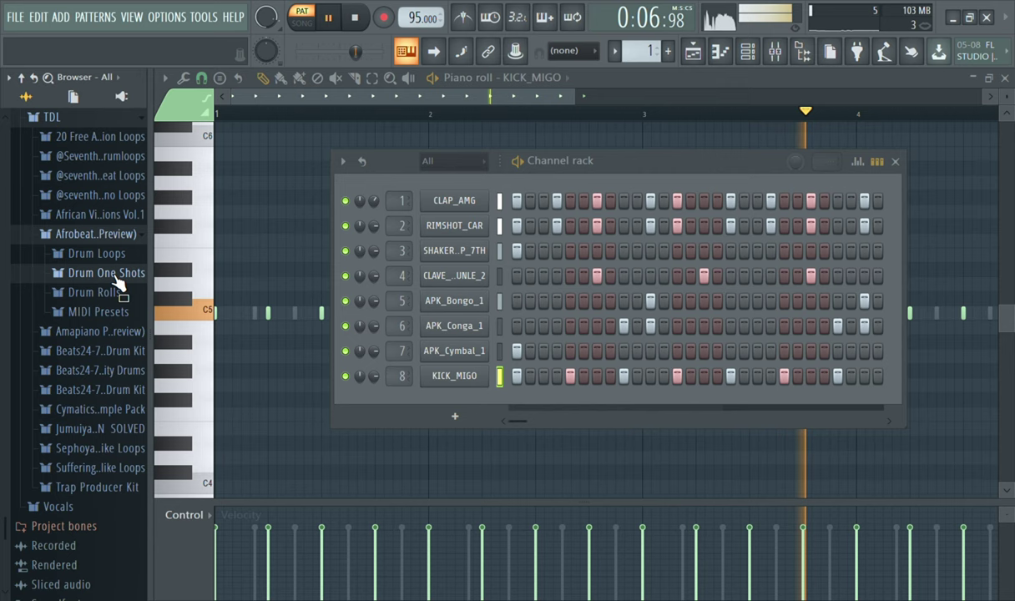
pyautogui.click(131, 238)
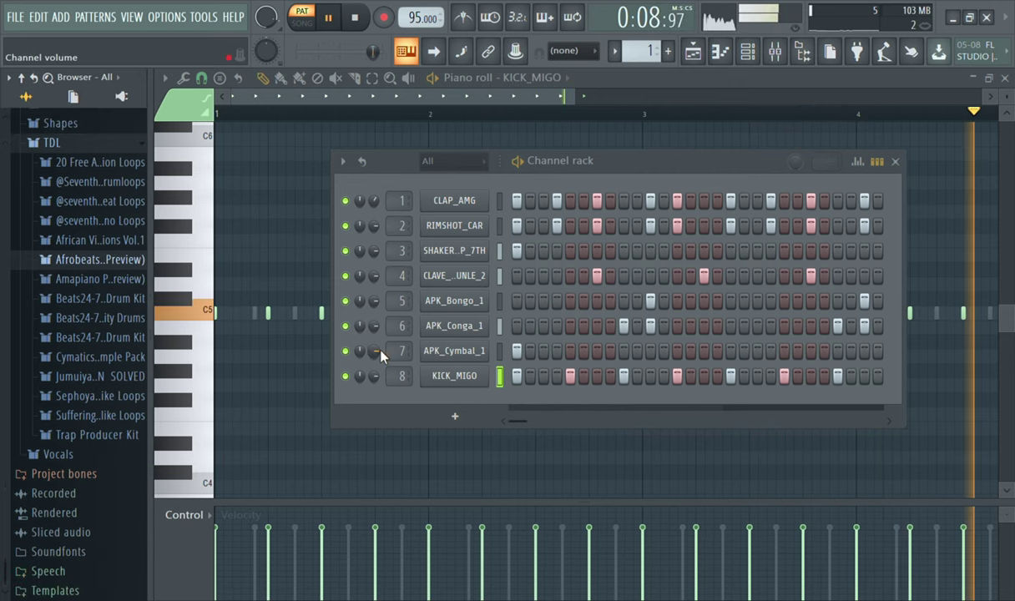
# Restart the pattern with most layers muted, and unmute the APK_Conga_1, shaker and clave channels one by one over the clap and rim shot.
pyautogui.press('space')
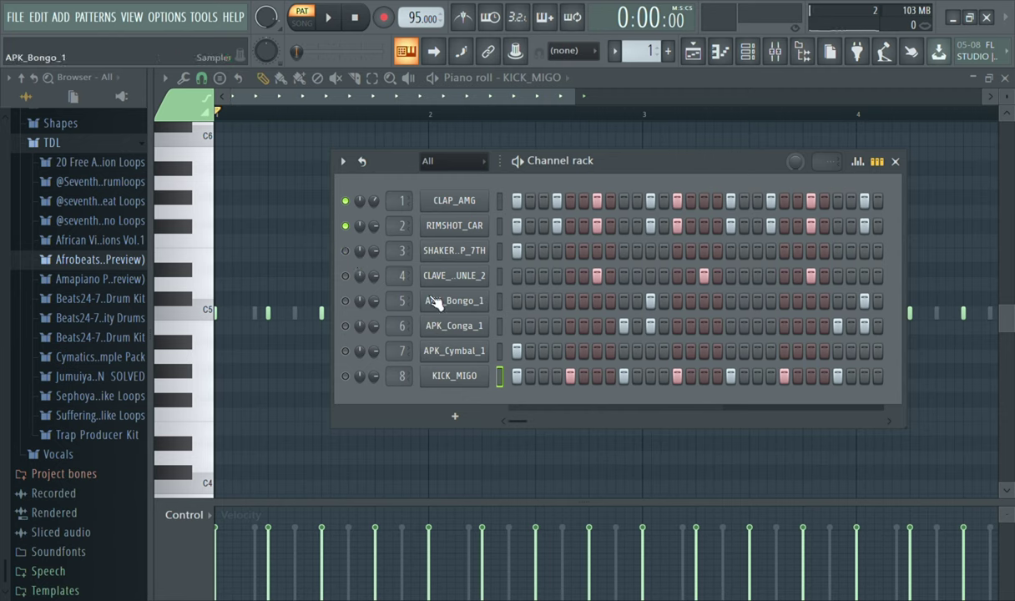
pyautogui.press('space')
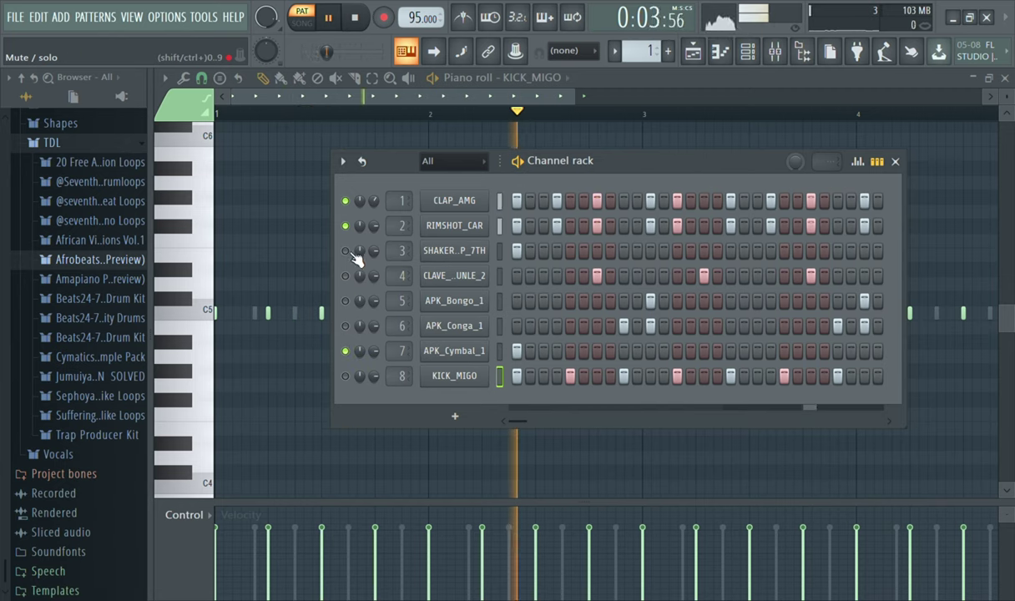
pyautogui.click(346, 327)
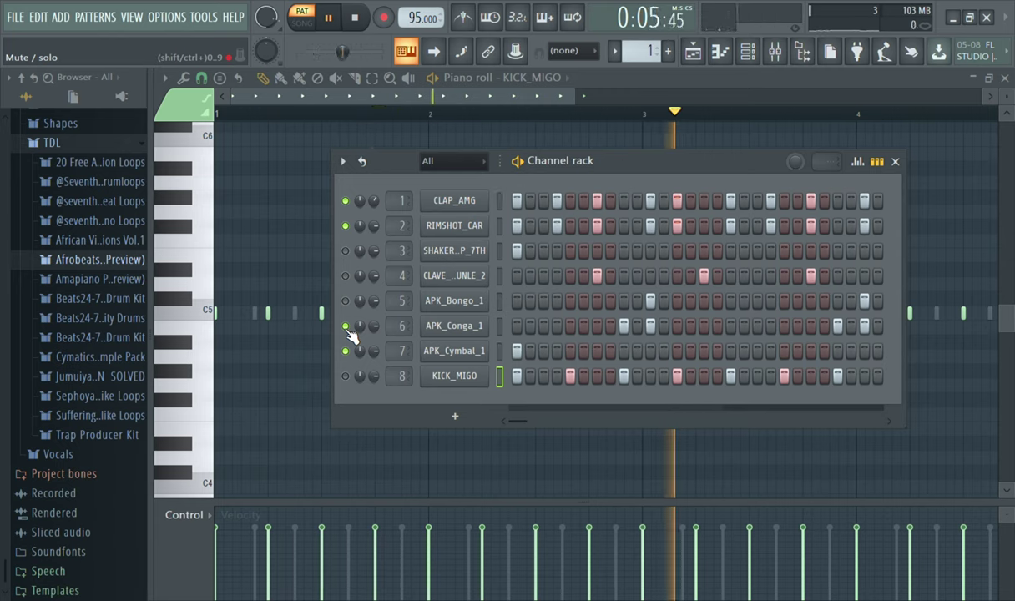
pyautogui.click(346, 251)
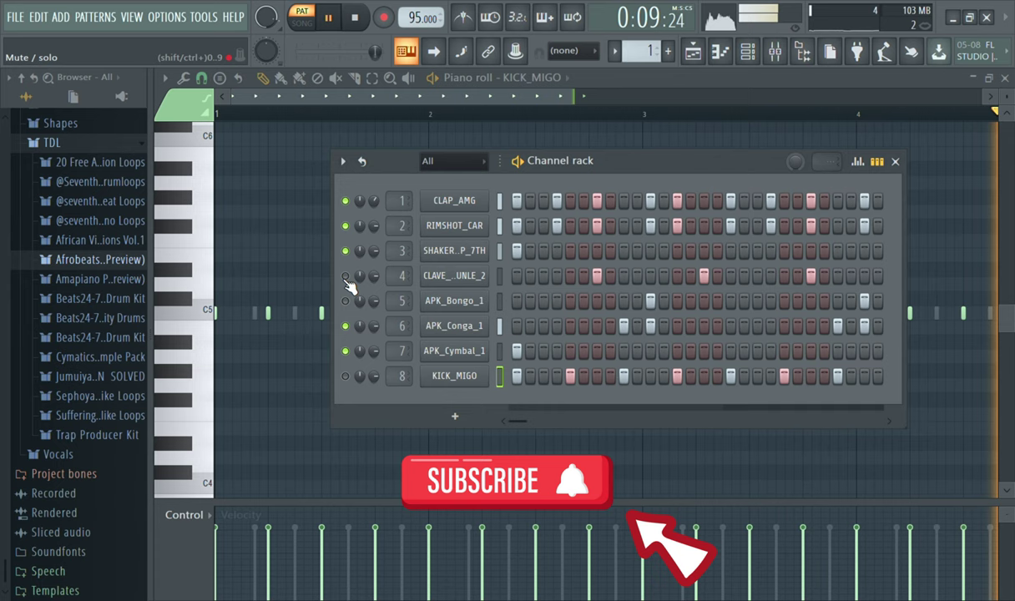
pyautogui.click(346, 276)
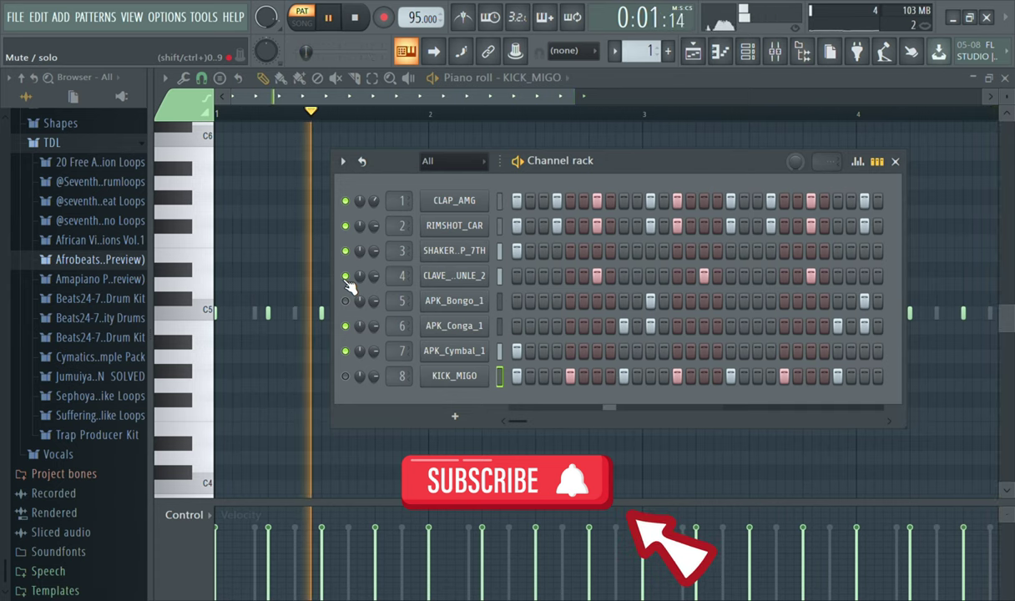